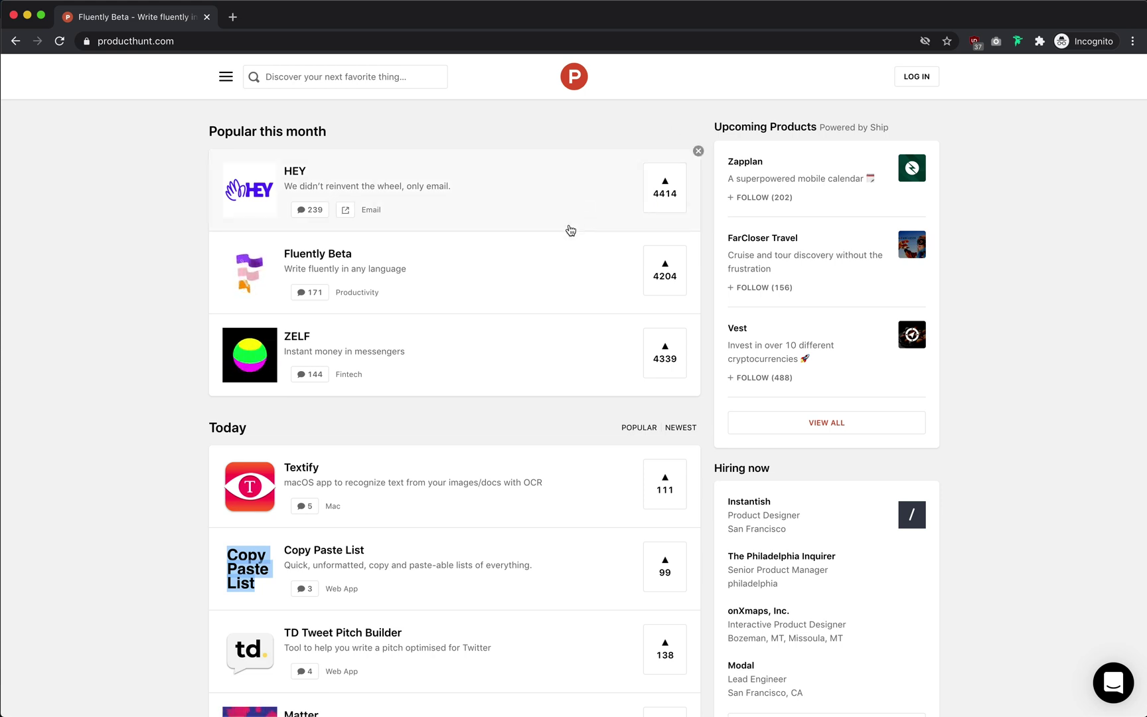
# Open the Fluently Beta product page from the list of this month's popular products and look through it
pyautogui.click(542, 265)
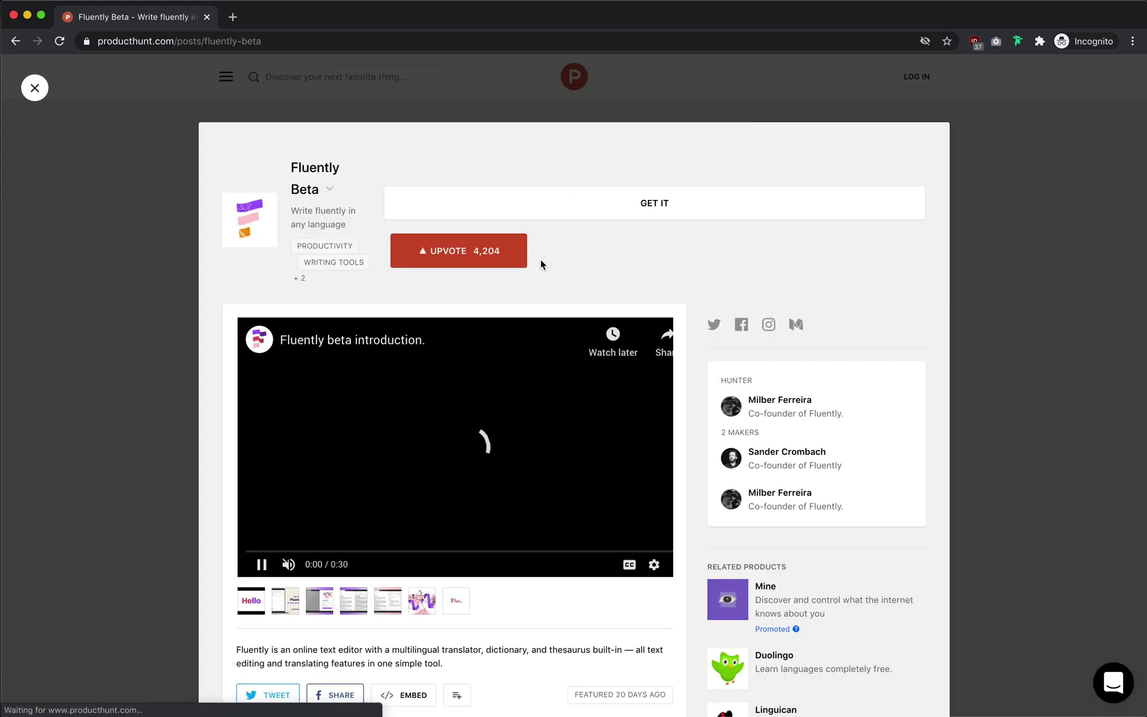
pyautogui.scroll(-2, 707, 264)
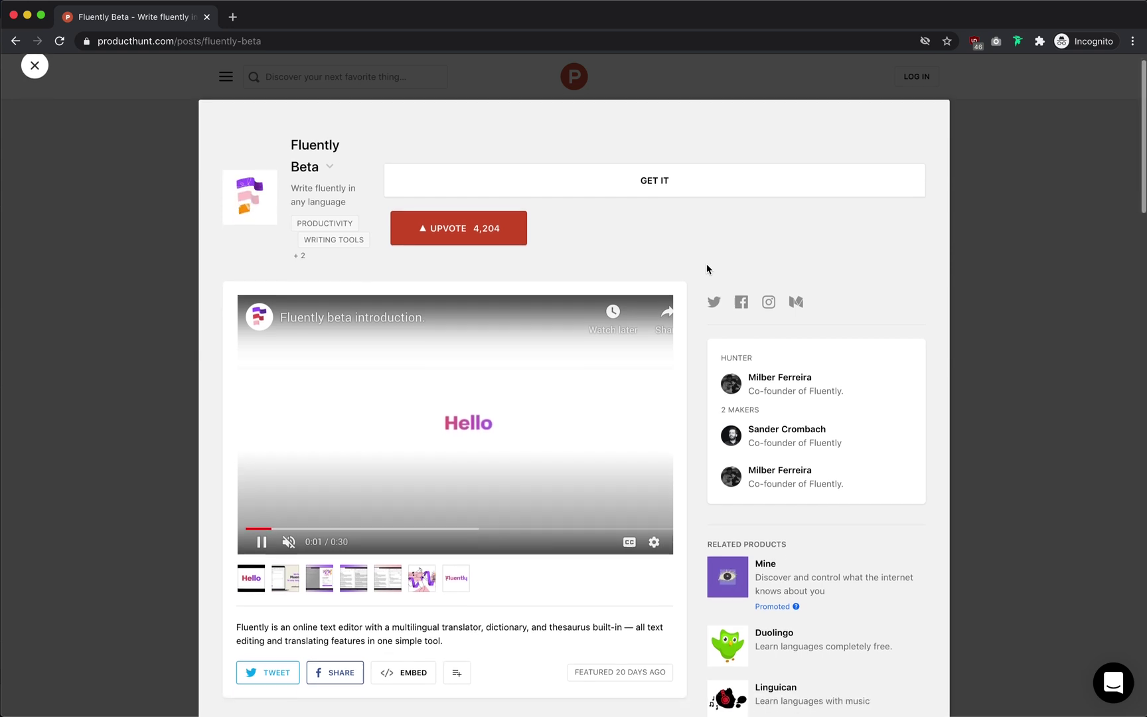
pyautogui.scroll(-1, 706, 269)
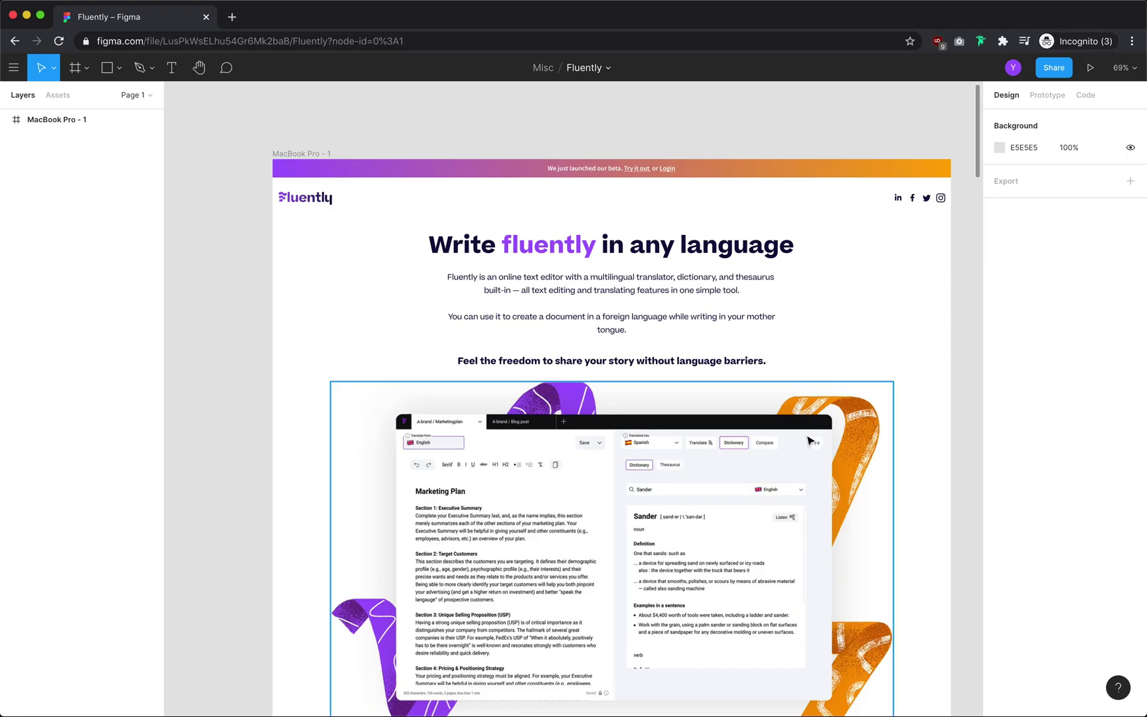
# In the Figma file, hide the interface and delete the beta announcement text from the gradient banner
pyautogui.scroll(1, 810, 438)
pyautogui.press('super+backslash')
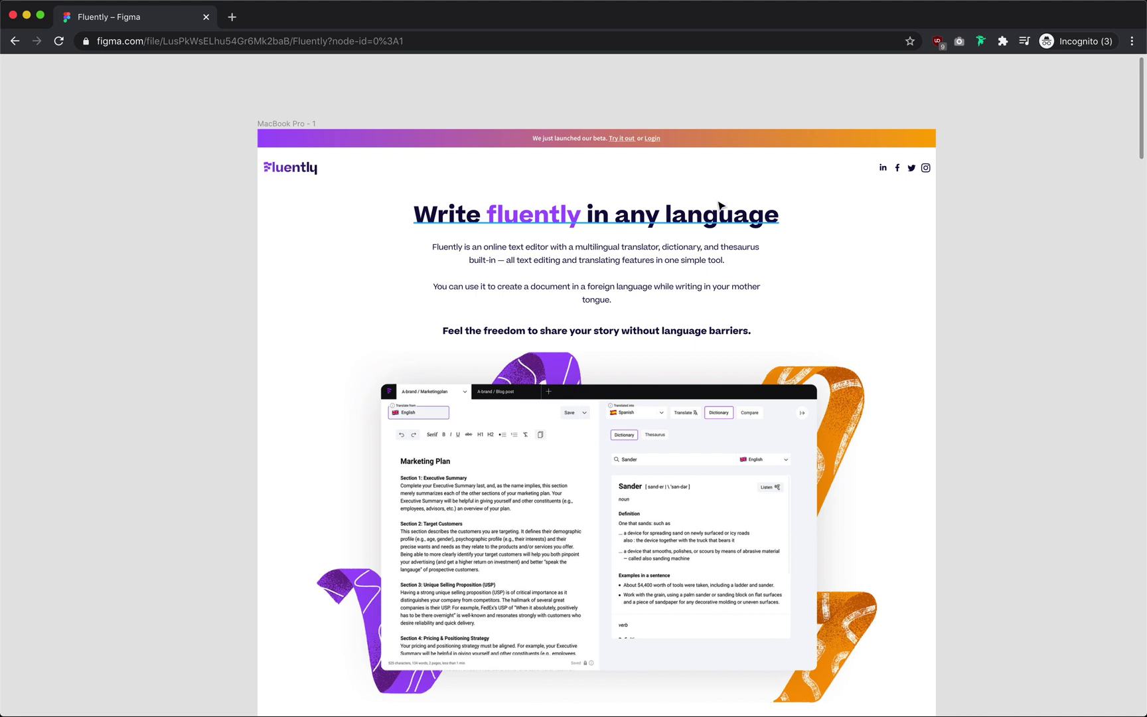
pyautogui.scroll(2, 719, 206)
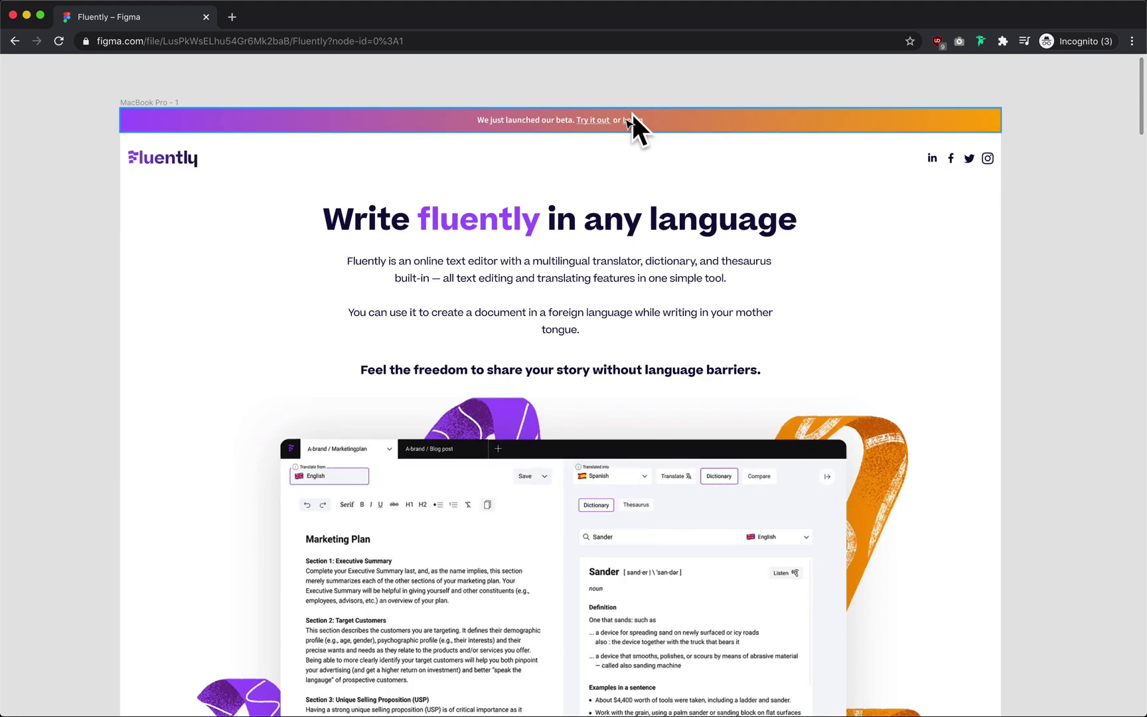
pyautogui.scroll(2, 640, 191)
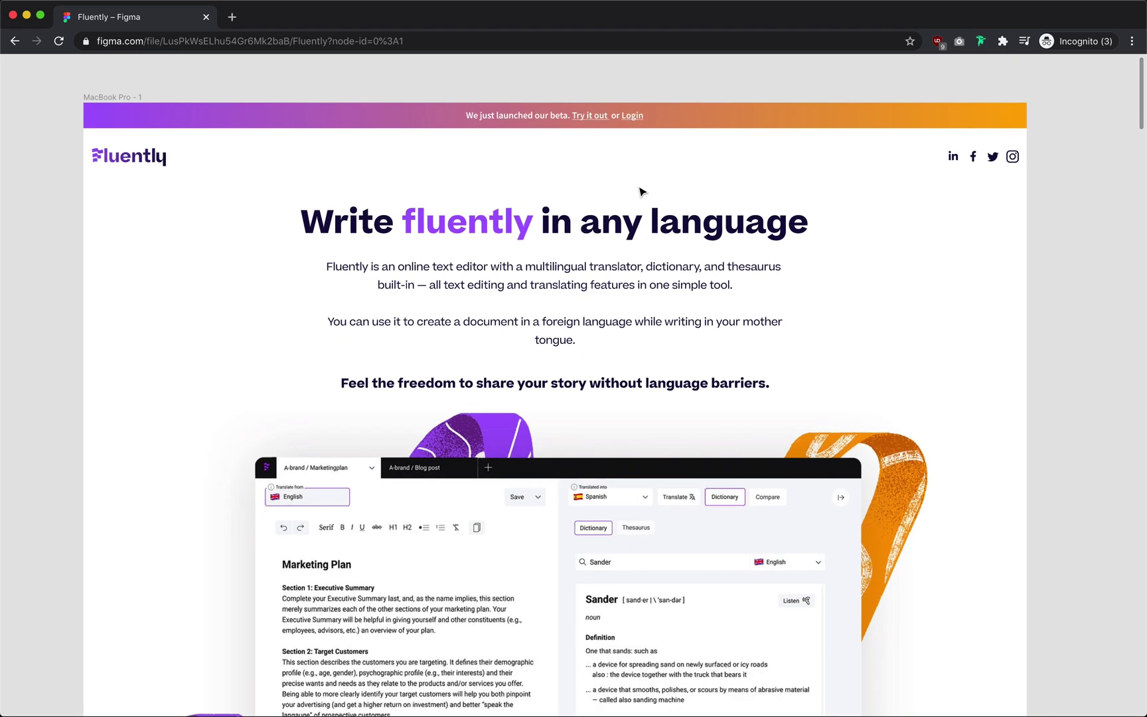
pyautogui.scroll(-1, 640, 191)
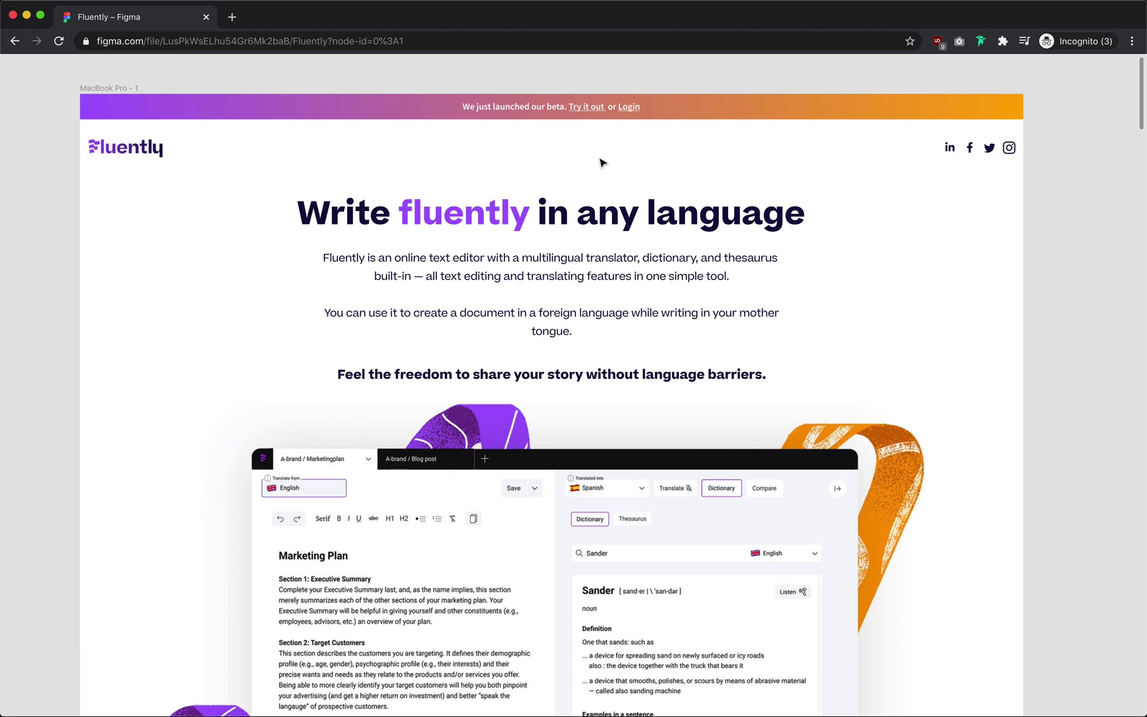
pyautogui.doubleClick(627, 111)
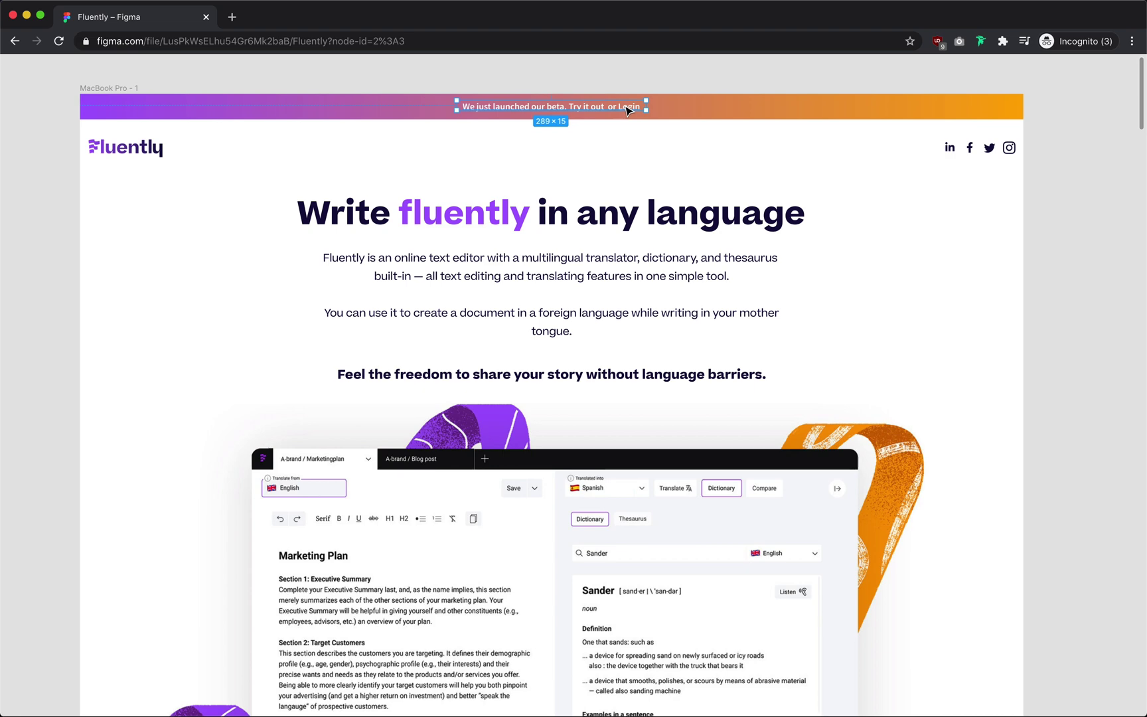
pyautogui.scroll(3, 628, 110)
pyautogui.scroll(-3, 627, 110)
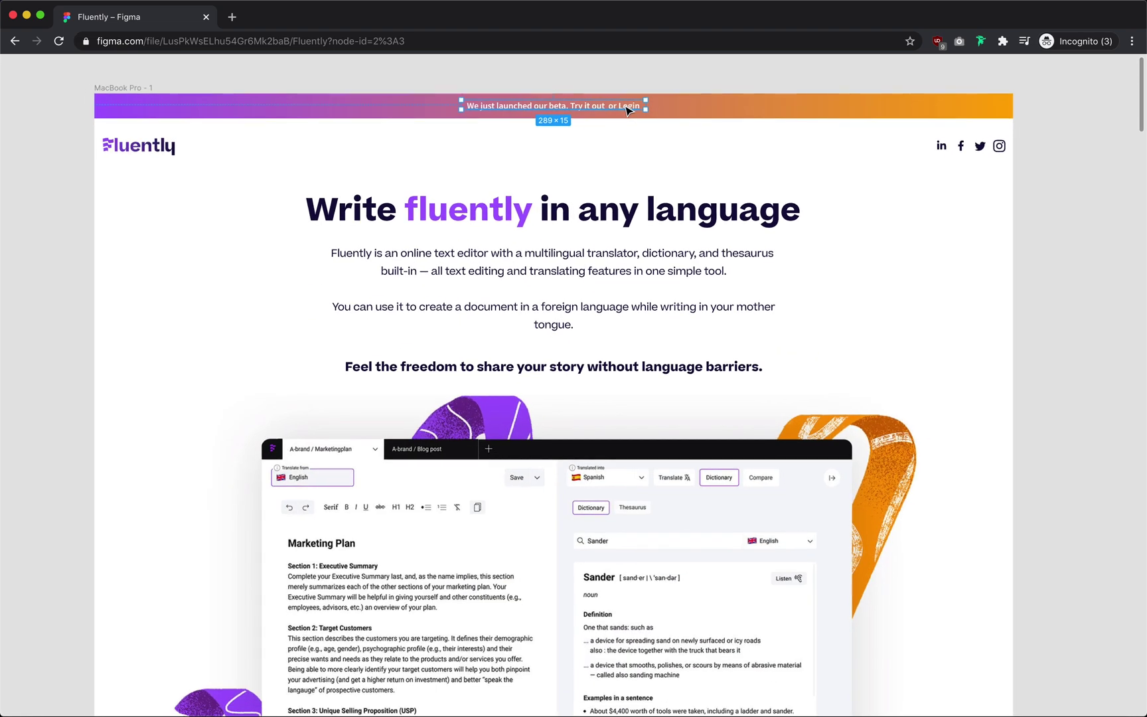
pyautogui.press('Delete')
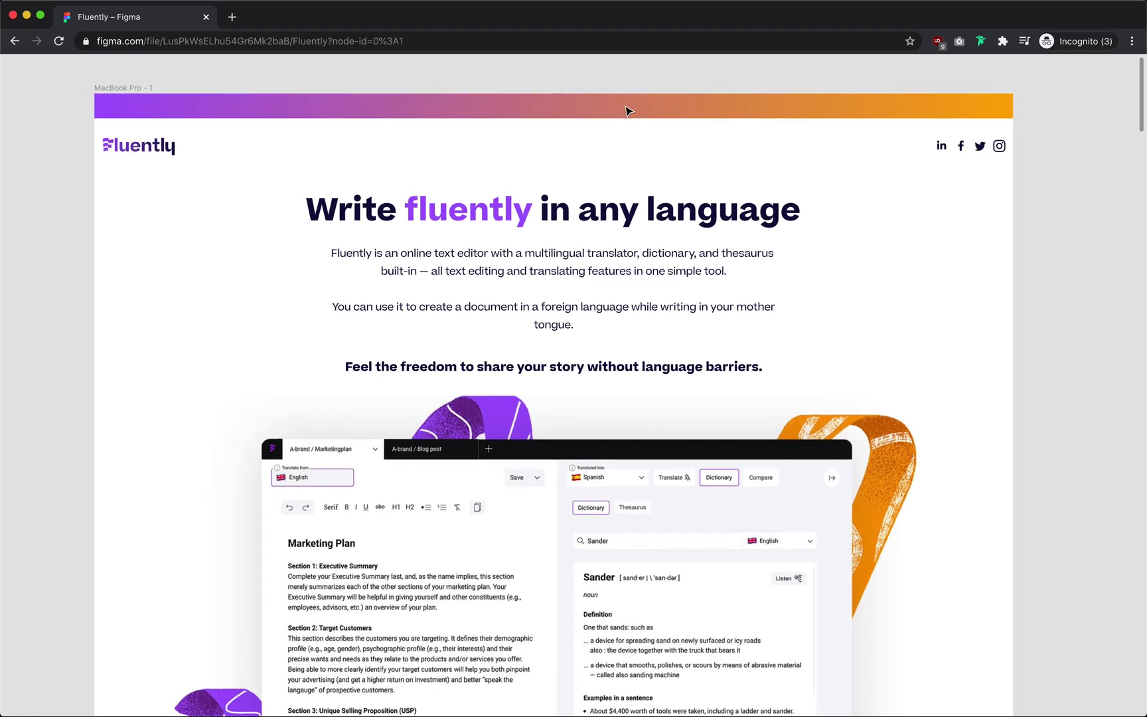
# Shrink the gradient banner to a strip 8 px high along the frame's upper edge
pyautogui.click(628, 110)
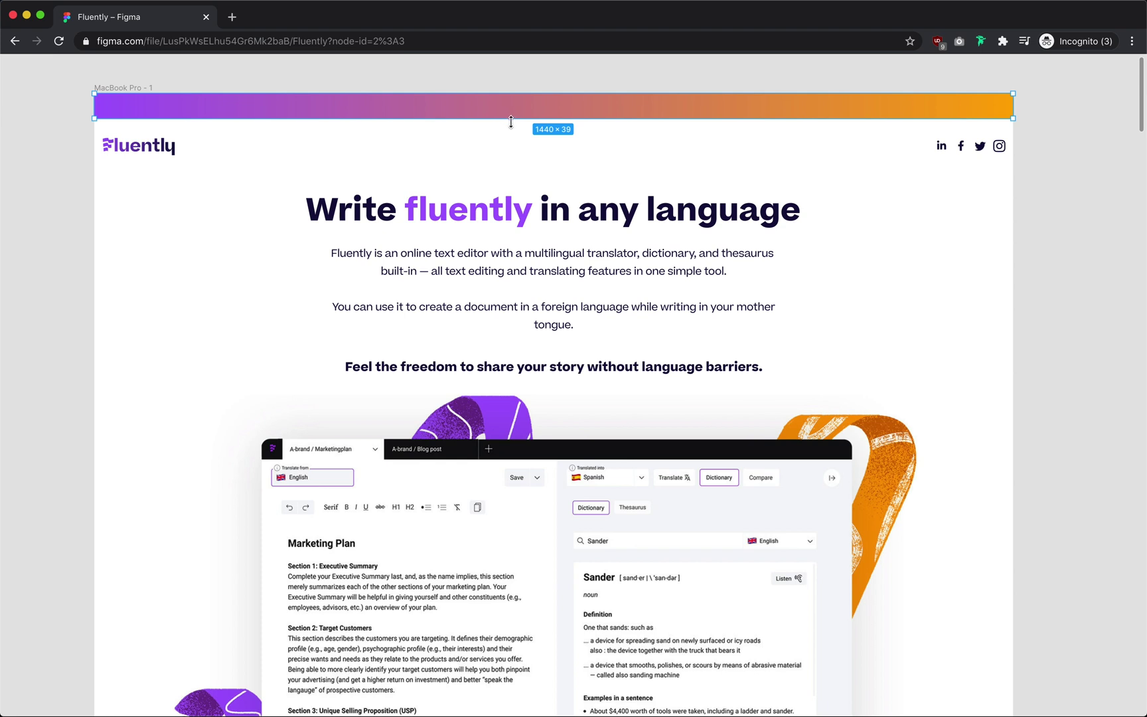
pyautogui.moveTo(513, 117); pyautogui.dragTo(518, 99)
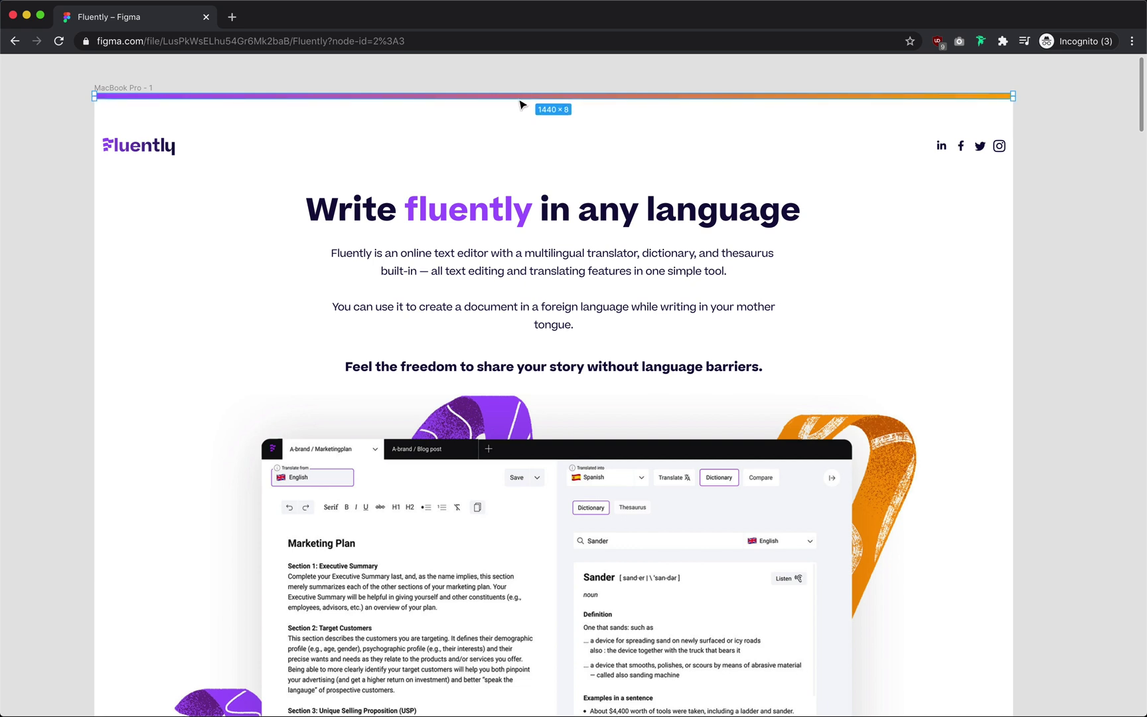
pyautogui.click(563, 82)
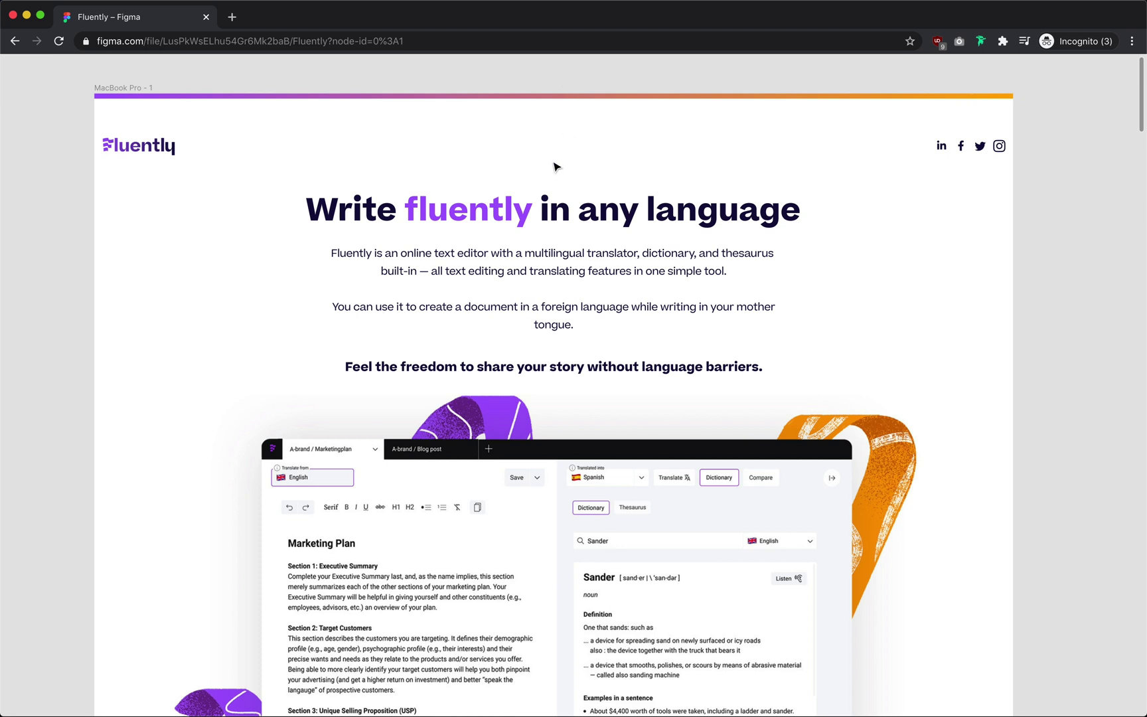
# Replace the header's social icons with a copy of the red Try our beta button
pyautogui.scroll(2, 571, 139)
pyautogui.click(1013, 151)
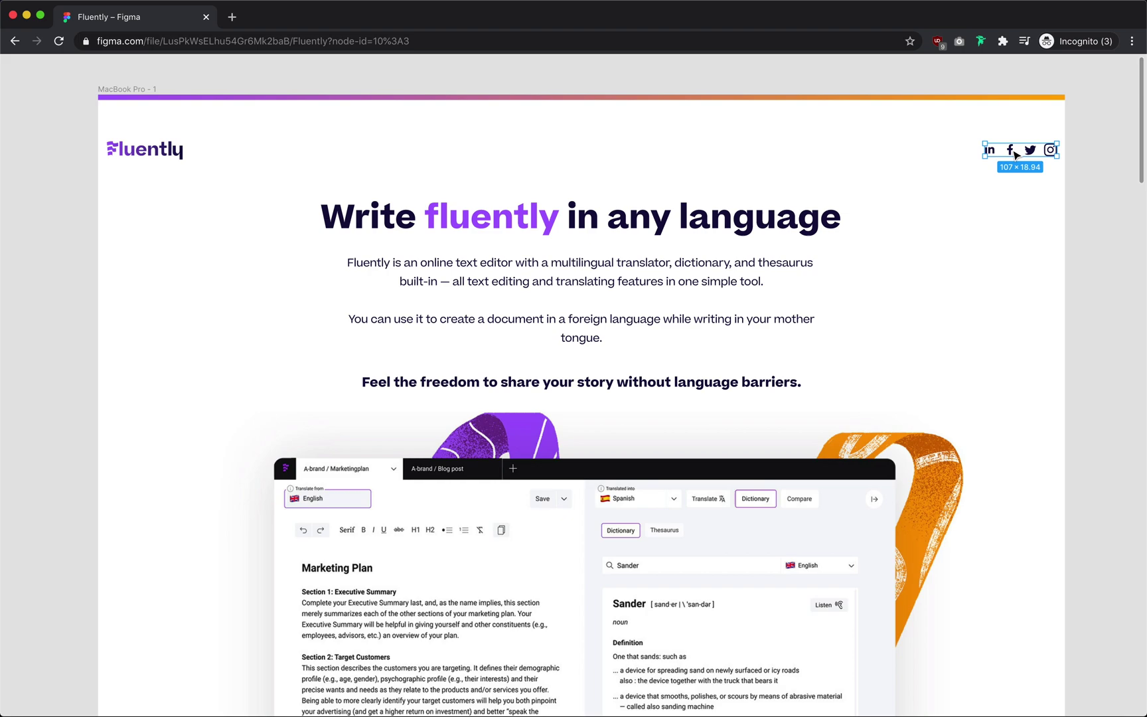
pyautogui.scroll(-10, 577, 522)
pyautogui.click(599, 484)
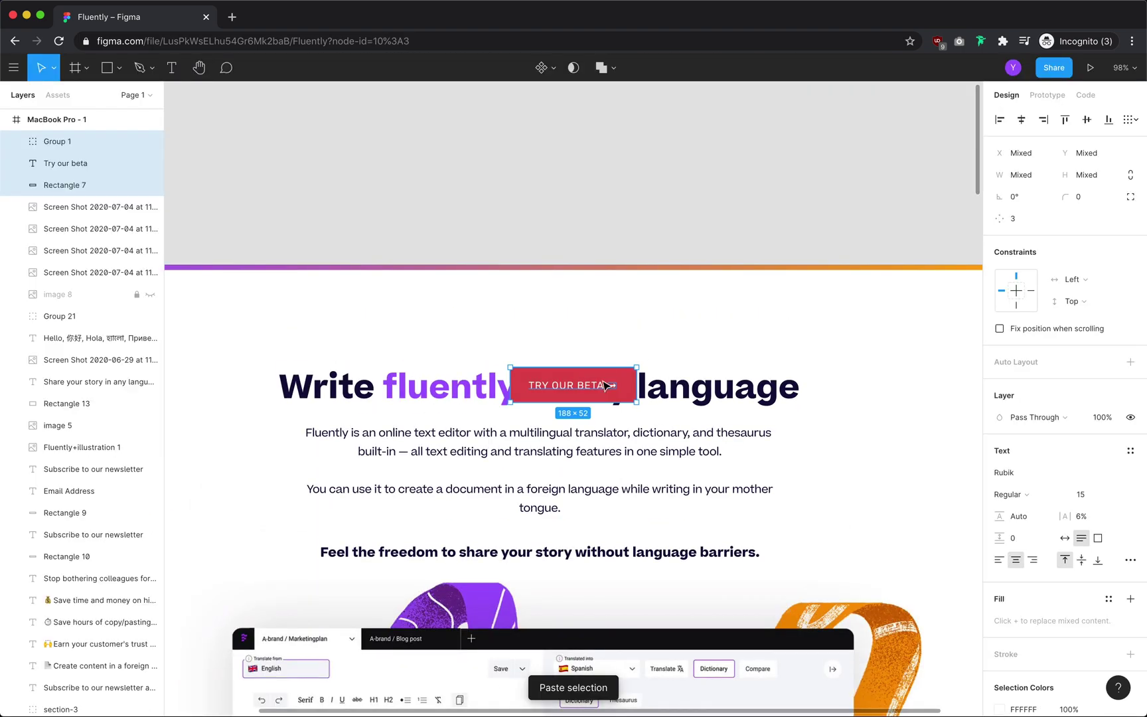
pyautogui.moveTo(607, 387); pyautogui.dragTo(799, 310)
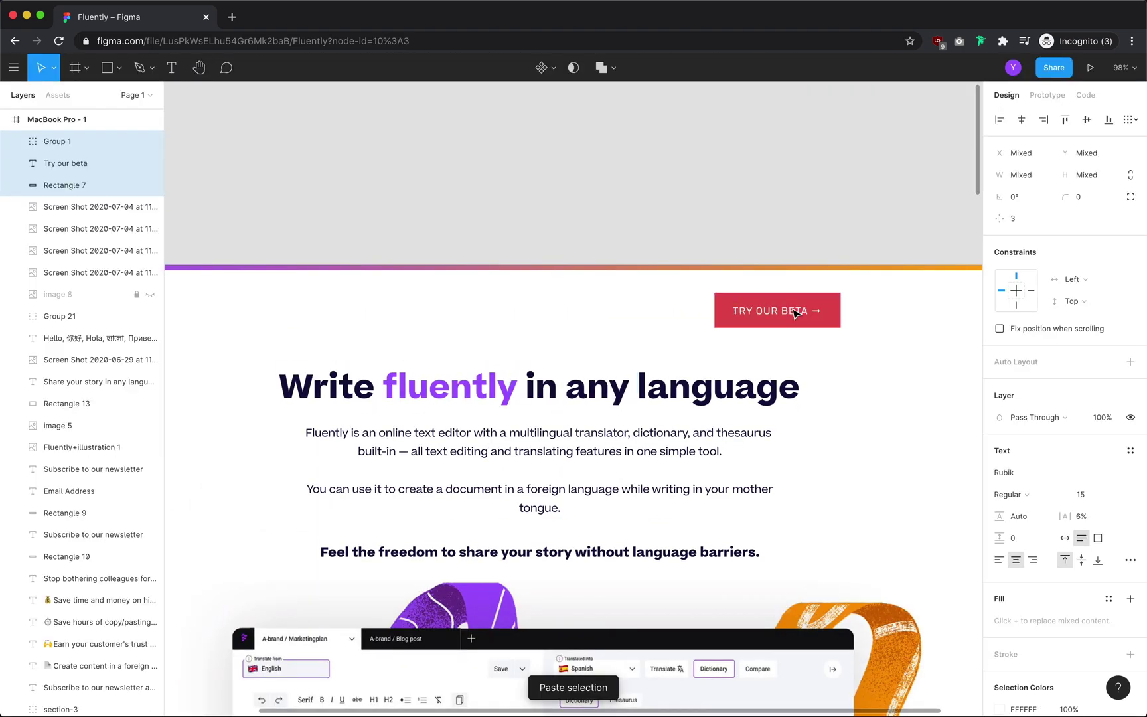
pyautogui.scroll(-2, 799, 310)
pyautogui.moveTo(870, 320); pyautogui.dragTo(897, 320)
# Delete the arrow from the header button and set its Try our beta label to font size 12
pyautogui.doubleClick(897, 316)
pyautogui.press('Delete')
pyautogui.click(880, 318)
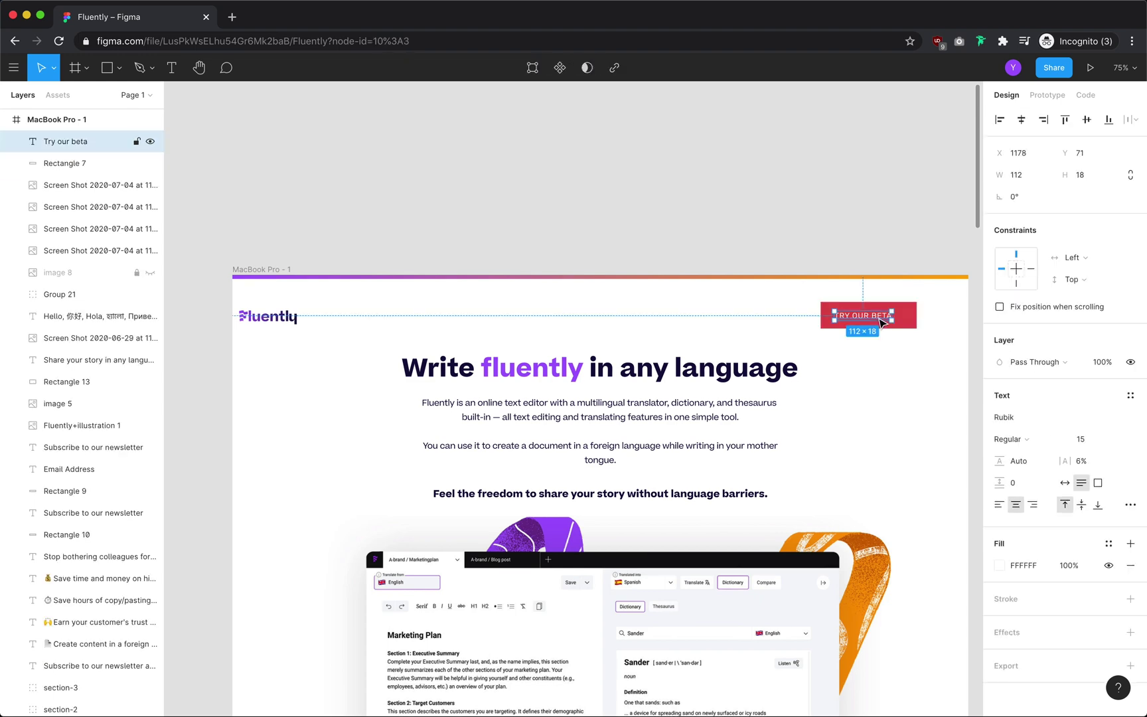
pyautogui.click(1090, 440)
pyautogui.press('Down')
pyautogui.press('Down')
pyautogui.press('Down')
pyautogui.scroll(3, 865, 398)
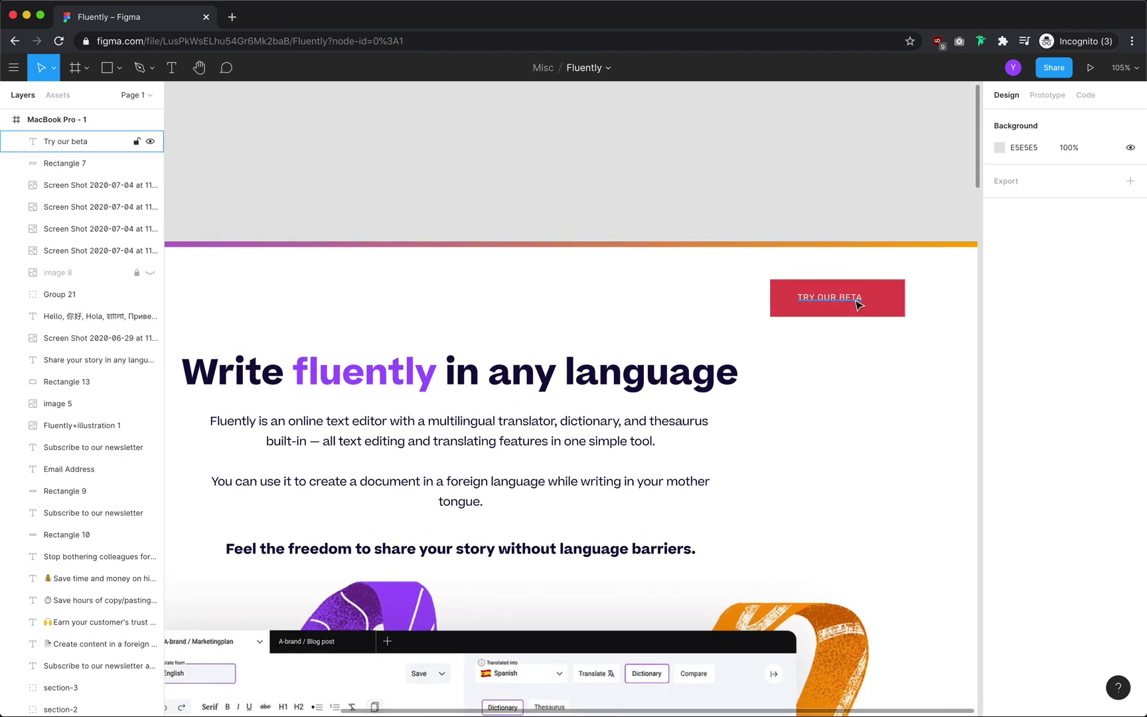
# Make the Try our beta label auto-width and narrow the red rectangle around it to about 120 px
pyautogui.click(857, 301)
pyautogui.doubleClick(869, 305)
pyautogui.scroll(5, 865, 375)
pyautogui.click(837, 331)
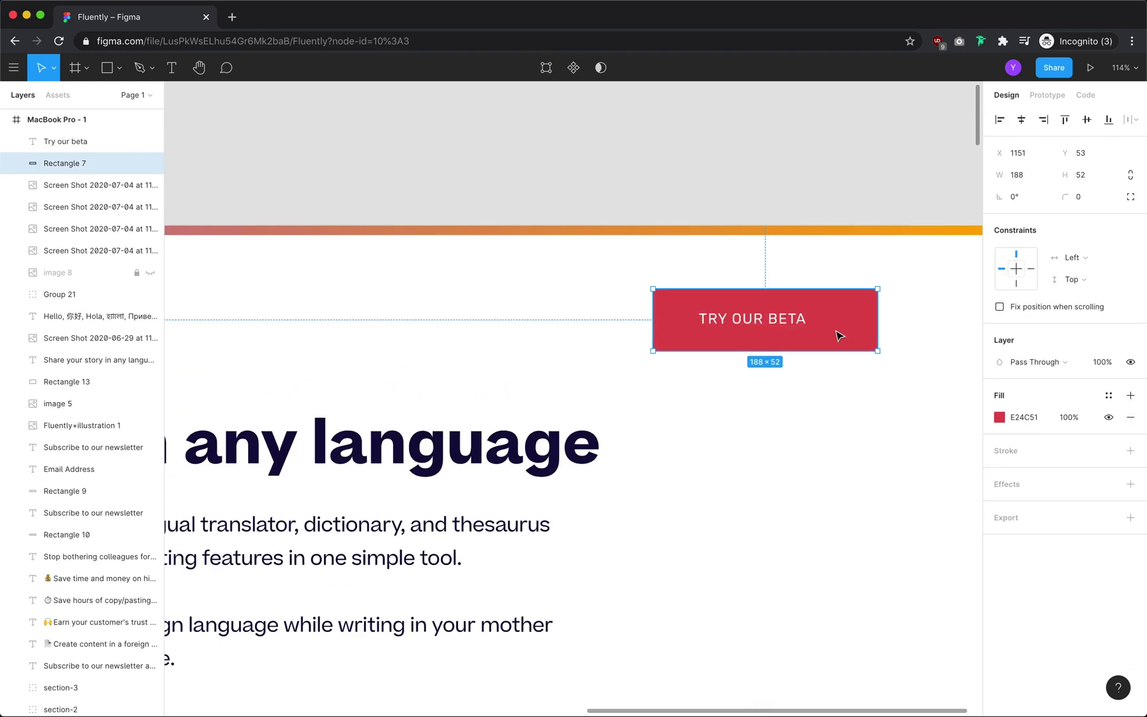
pyautogui.click(798, 323)
pyautogui.click(841, 332)
pyautogui.moveTo(878, 326); pyautogui.dragTo(825, 326)
pyautogui.click(792, 323)
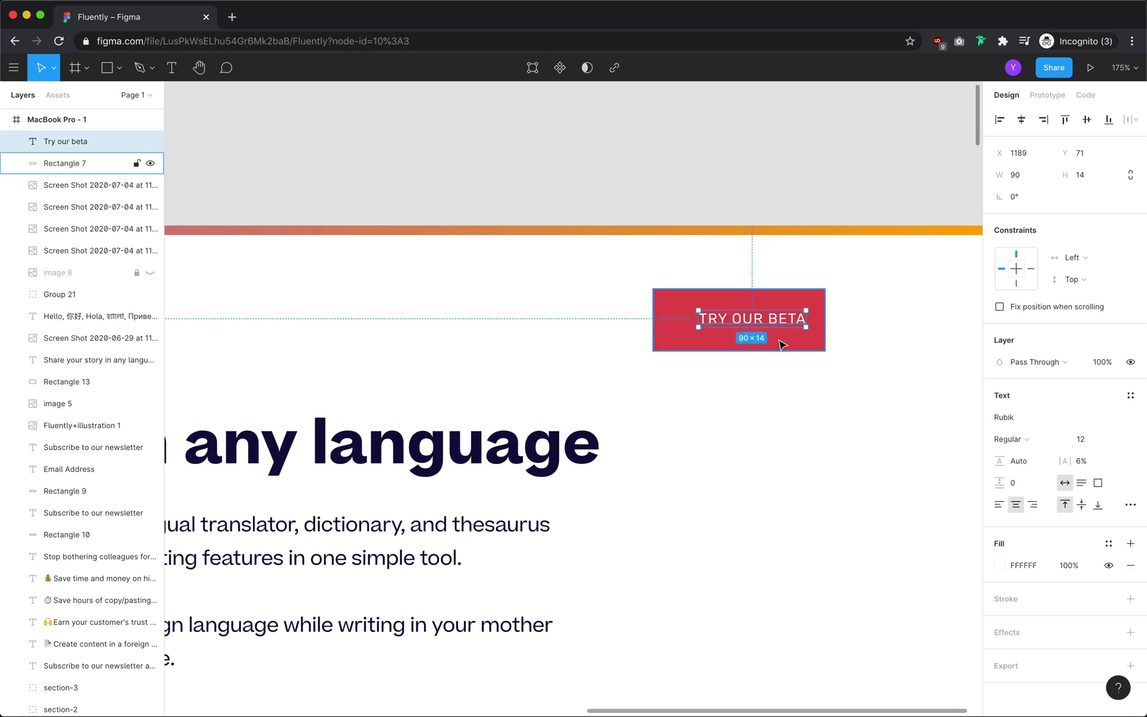
pyautogui.press('super+z')
pyautogui.press('super+z')
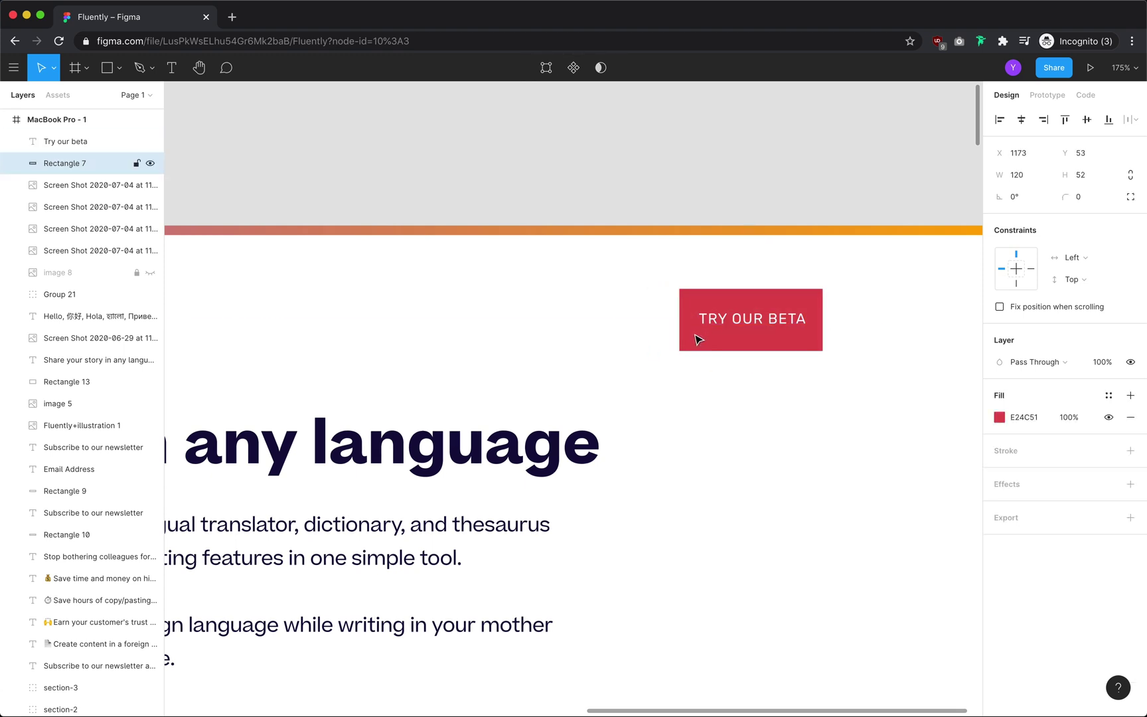
# Resize the button's red rectangle to 122 × 38 px with its label centred inside
pyautogui.press('super+z')
pyautogui.press('super+z')
pyautogui.press('super+z')
pyautogui.press('super+z')
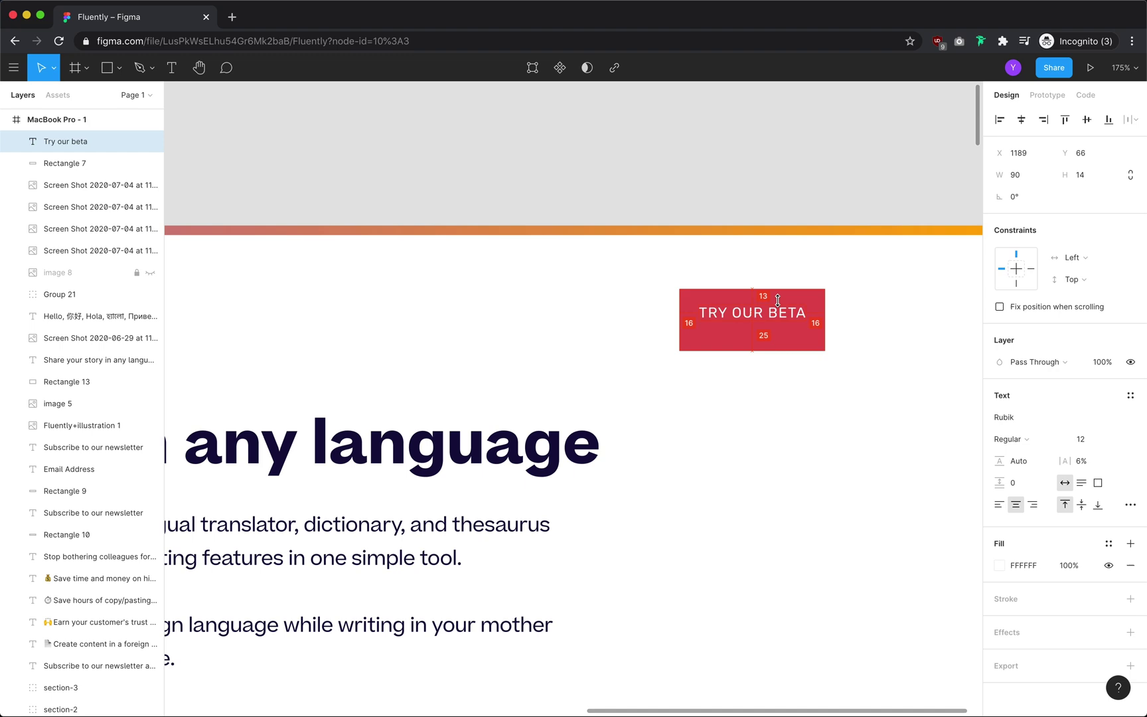
pyautogui.press('super+backslash')
pyautogui.scroll(-5, 780, 338)
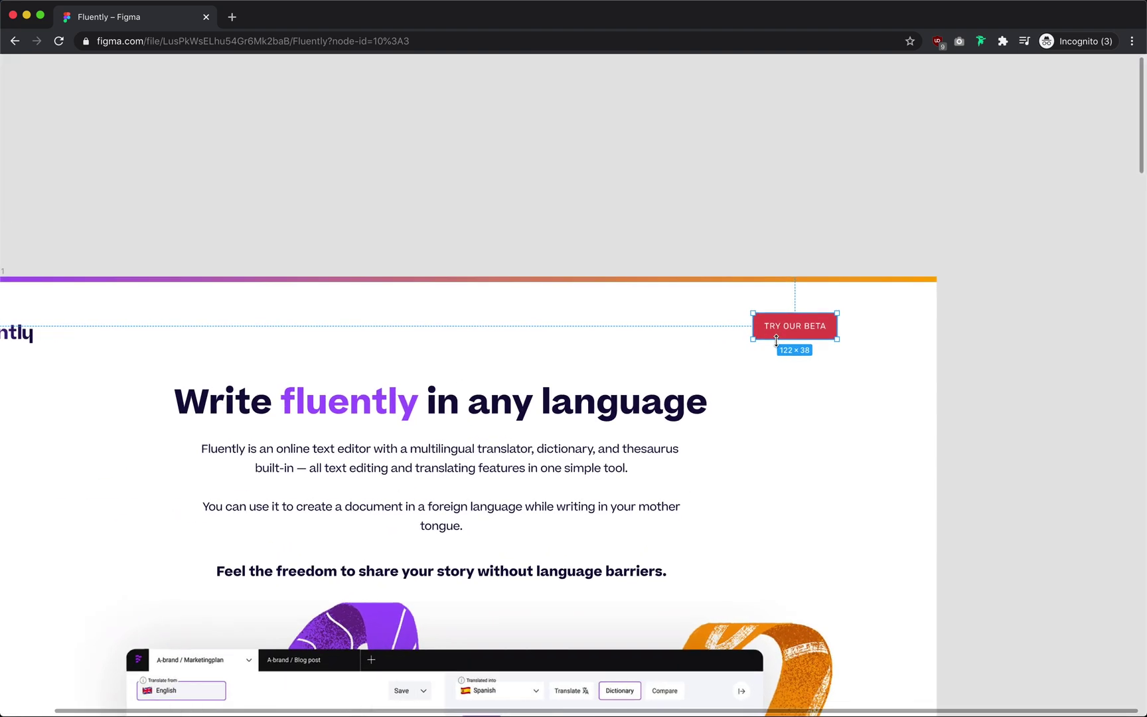
# Add a Log in text box about 145 × 19 px in the header beside the Try our beta button
pyautogui.click(712, 358)
pyautogui.scroll(-2, 710, 358)
pyautogui.hscroll(-1, 710, 358)
pyautogui.press('t')
pyautogui.moveTo(705, 217); pyautogui.dragTo(806, 231)
pyautogui.write('B')
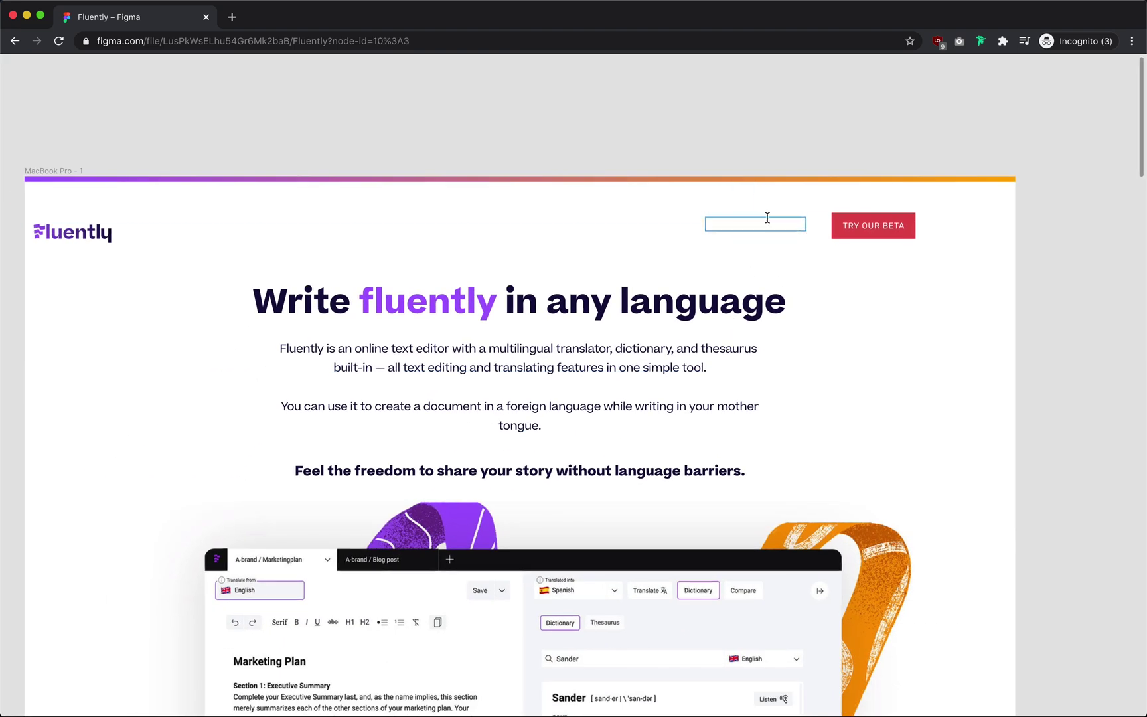
pyautogui.press('super+backslash')
pyautogui.press('Escape')
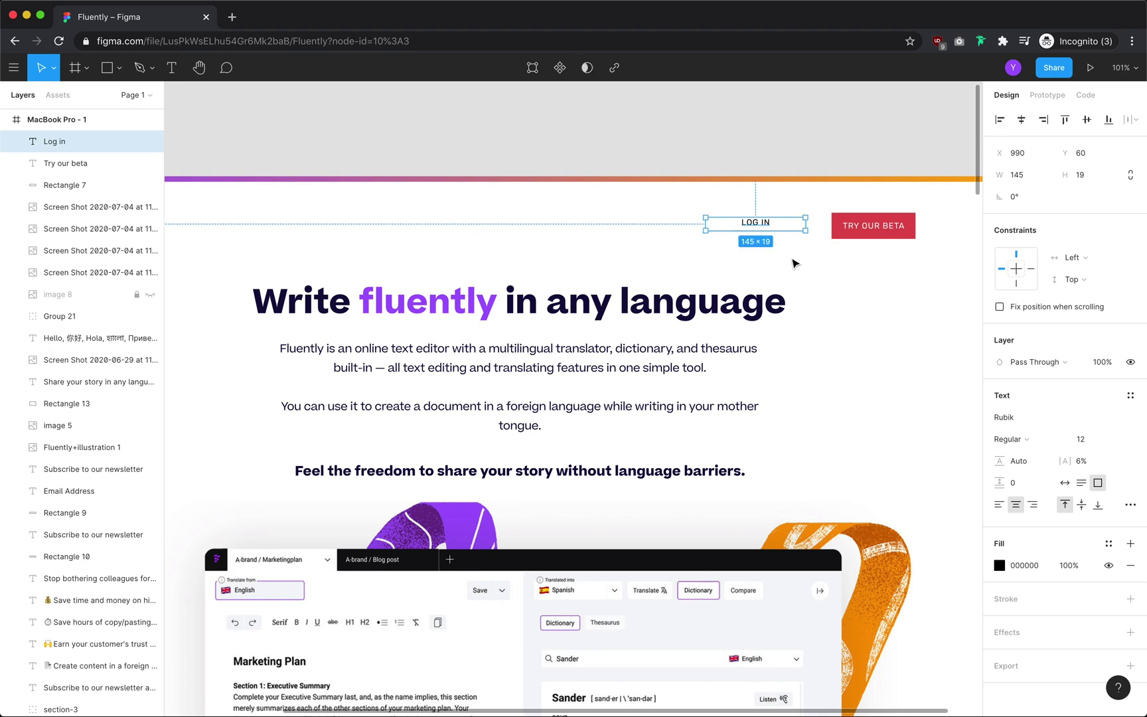
# Set the Log in text to the Beatrice font in Medium weight with auto width
pyautogui.click(1041, 418)
pyautogui.press('Return')
pyautogui.scroll(3, 822, 259)
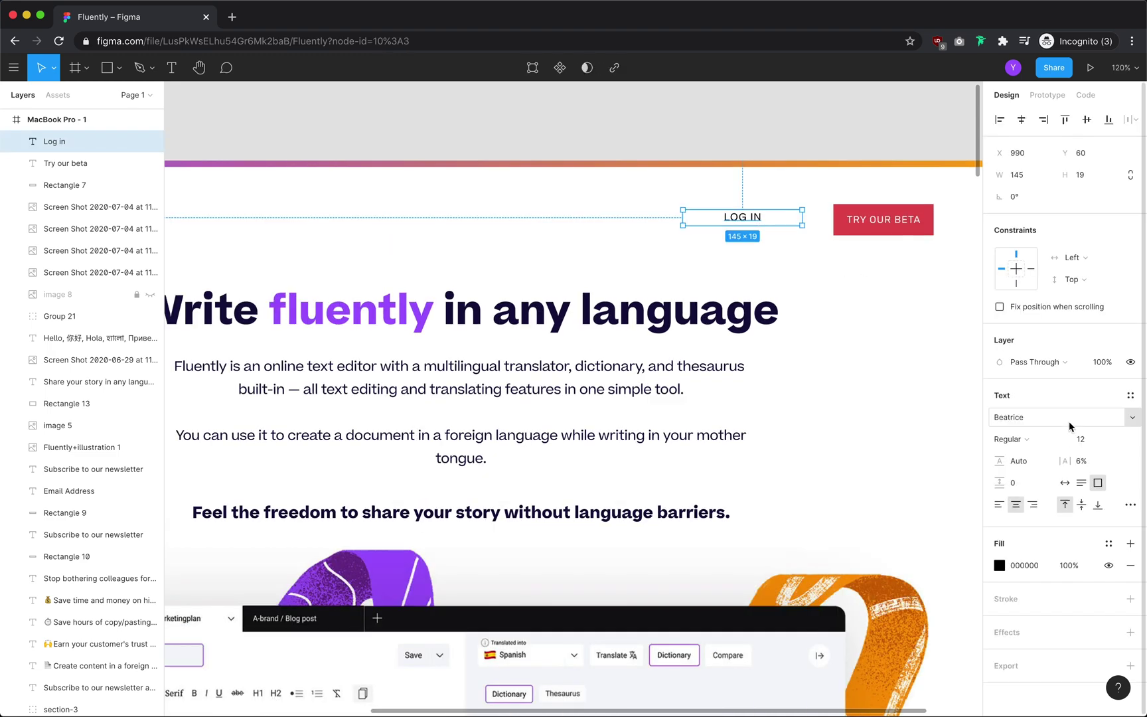
pyautogui.click(1065, 483)
pyautogui.click(1011, 440)
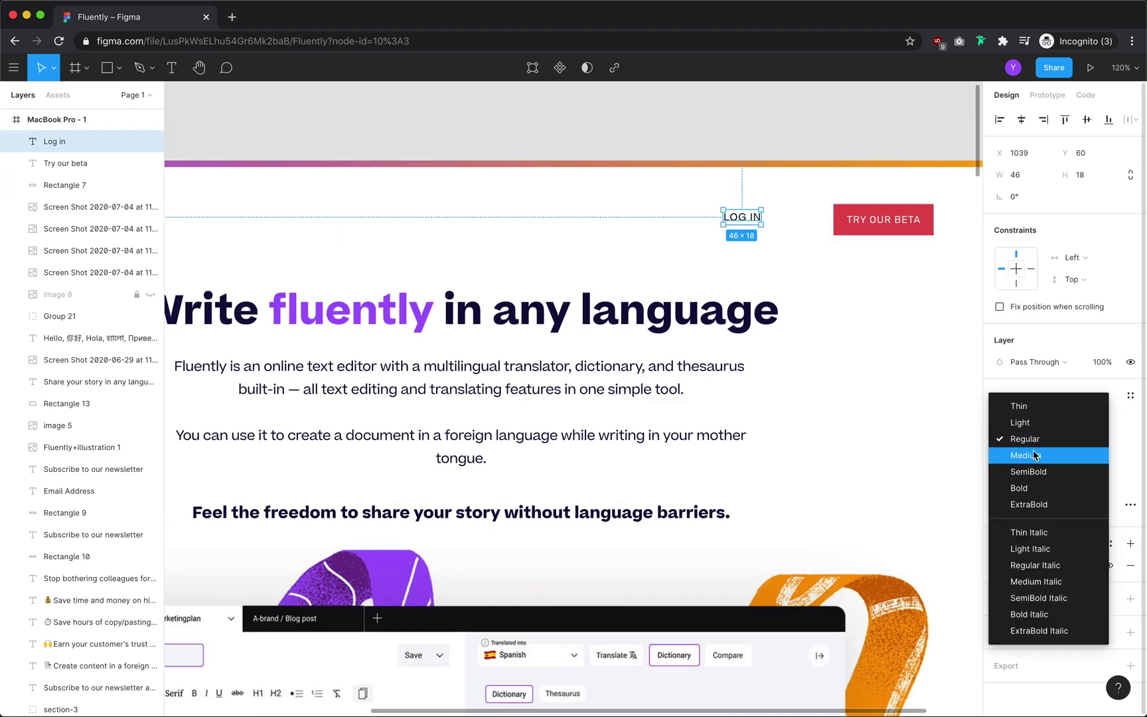
pyautogui.click(1035, 456)
pyautogui.click(837, 292)
# Move the Log in text closer to the Try our beta button, level with the button's label
pyautogui.scroll(1, 838, 294)
pyautogui.moveTo(734, 245); pyautogui.dragTo(761, 247)
pyautogui.scroll(3, 761, 247)
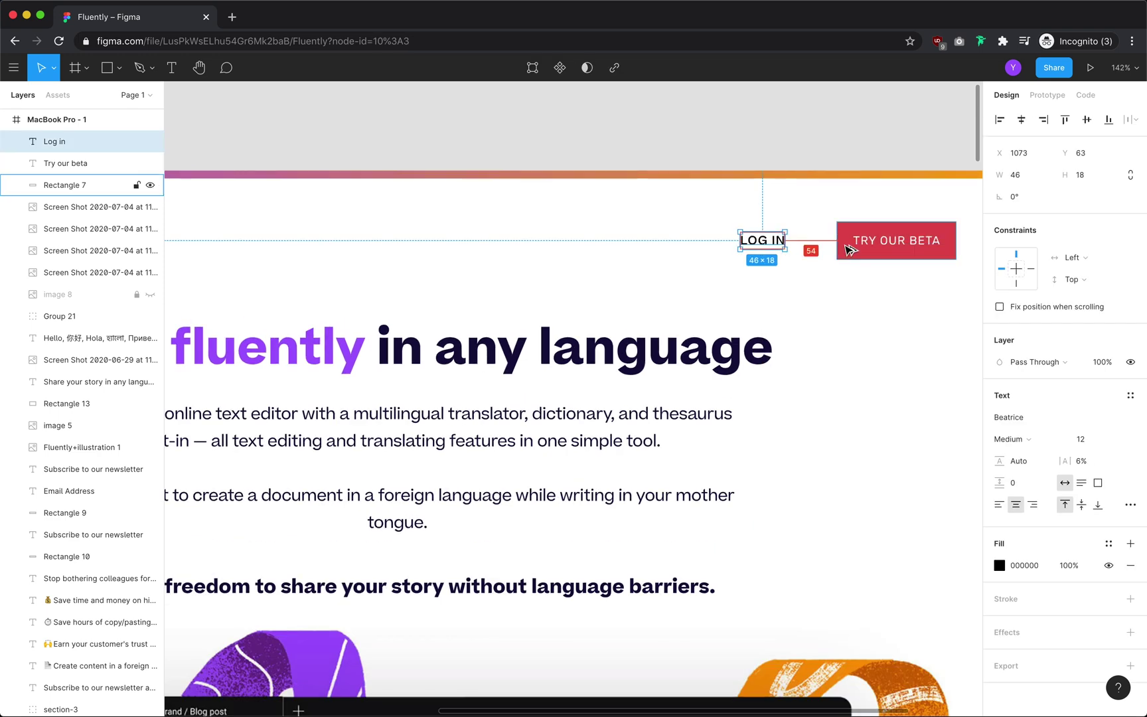
pyautogui.hotkey('shift', 'Right')
# Show the layout grid and move the logo and the Log in and Try our beta items to the grid's outer margins
pyautogui.scroll(-6, 846, 249)
pyautogui.hscroll(-1, 834, 261)
pyautogui.hotkey('ctrl', 'g')
pyautogui.moveTo(325, 252); pyautogui.dragTo(404, 248)
pyautogui.hscroll(1, 430, 254)
pyautogui.moveTo(857, 269); pyautogui.dragTo(737, 236)
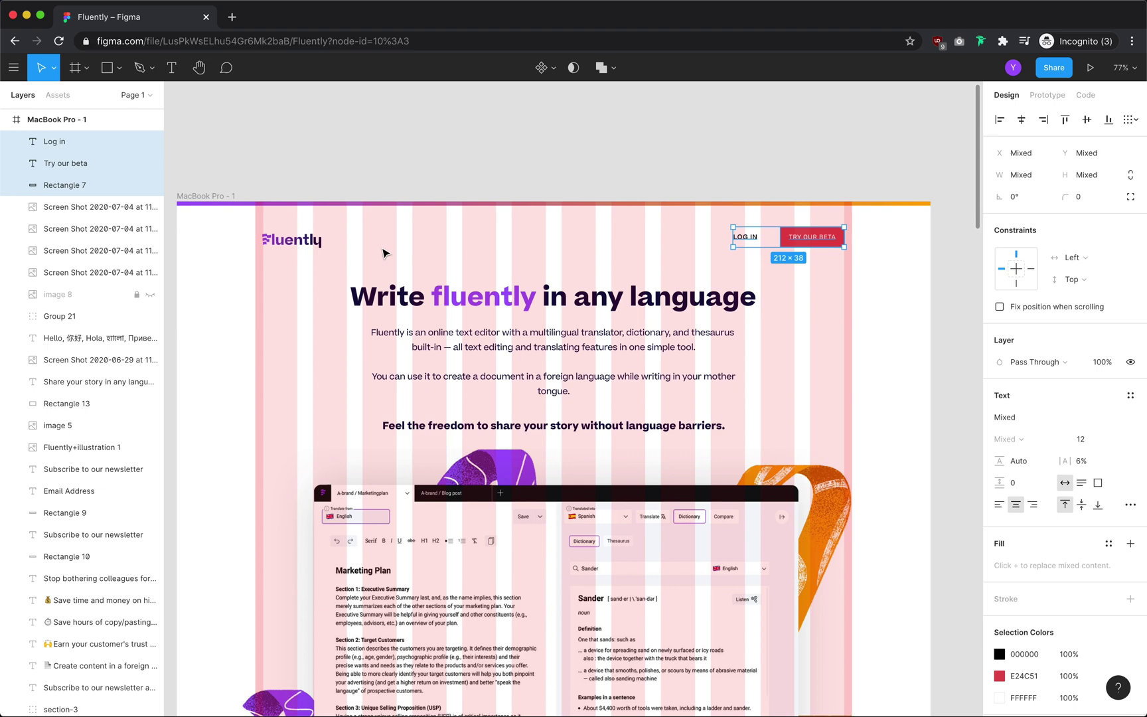
# Align the logo, Log in text and button on one horizontal line, and hide the layout grid and interface
pyautogui.keyDown('shift'); pyautogui.click(293, 237); pyautogui.keyUp('shift')
pyautogui.click(317, 243)
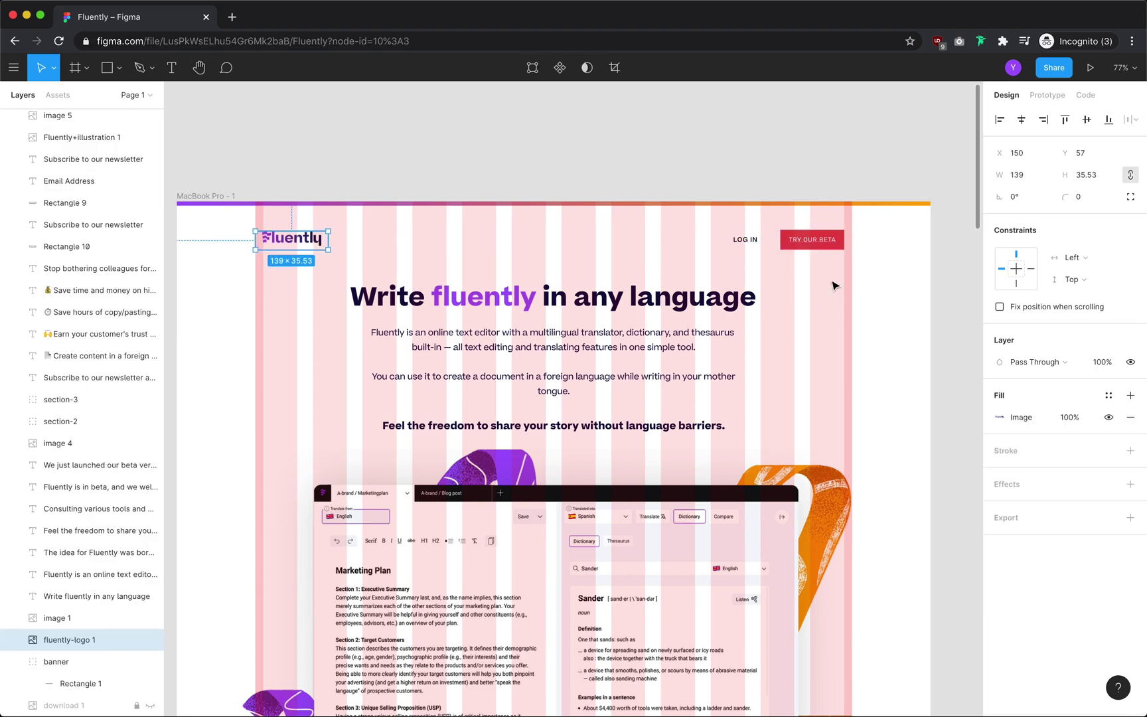
pyautogui.moveTo(855, 266); pyautogui.dragTo(301, 226)
pyautogui.click(325, 221)
pyautogui.hotkey('ctrl', 'g')
pyautogui.scroll(3, 374, 243)
pyautogui.press('super+backslash')
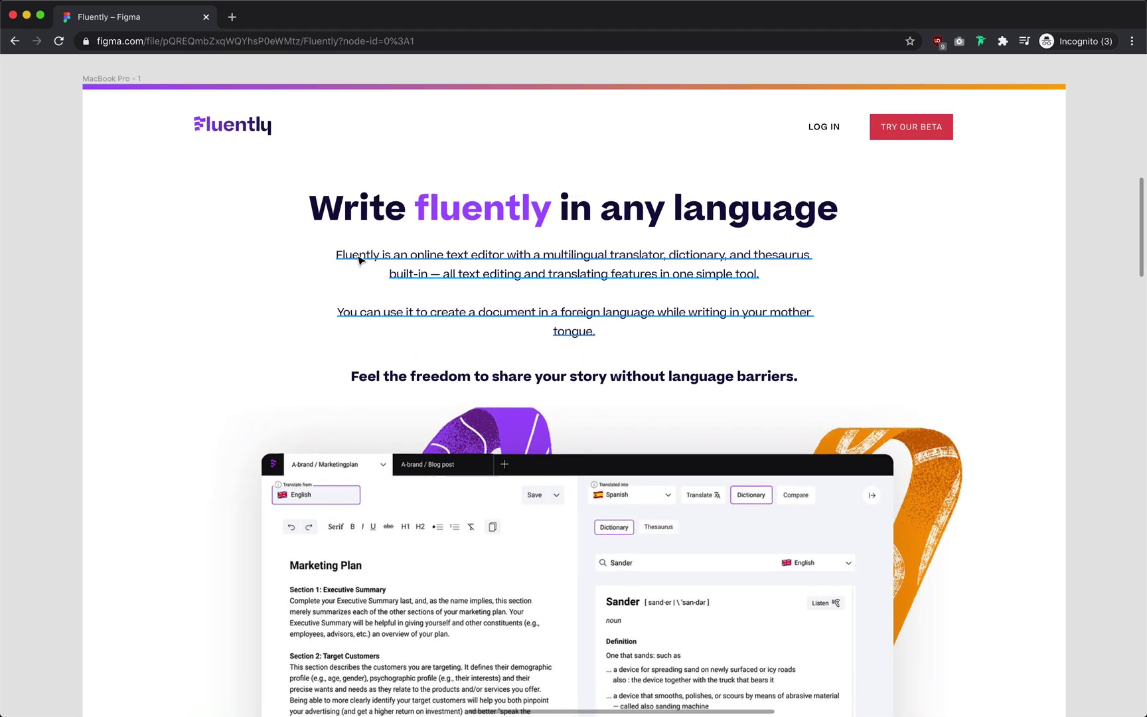
# Show the layout grid and move the hero heading, paragraph and tagline together so the heading lines up with the logo
pyautogui.hotkey('ctrl', 'g')
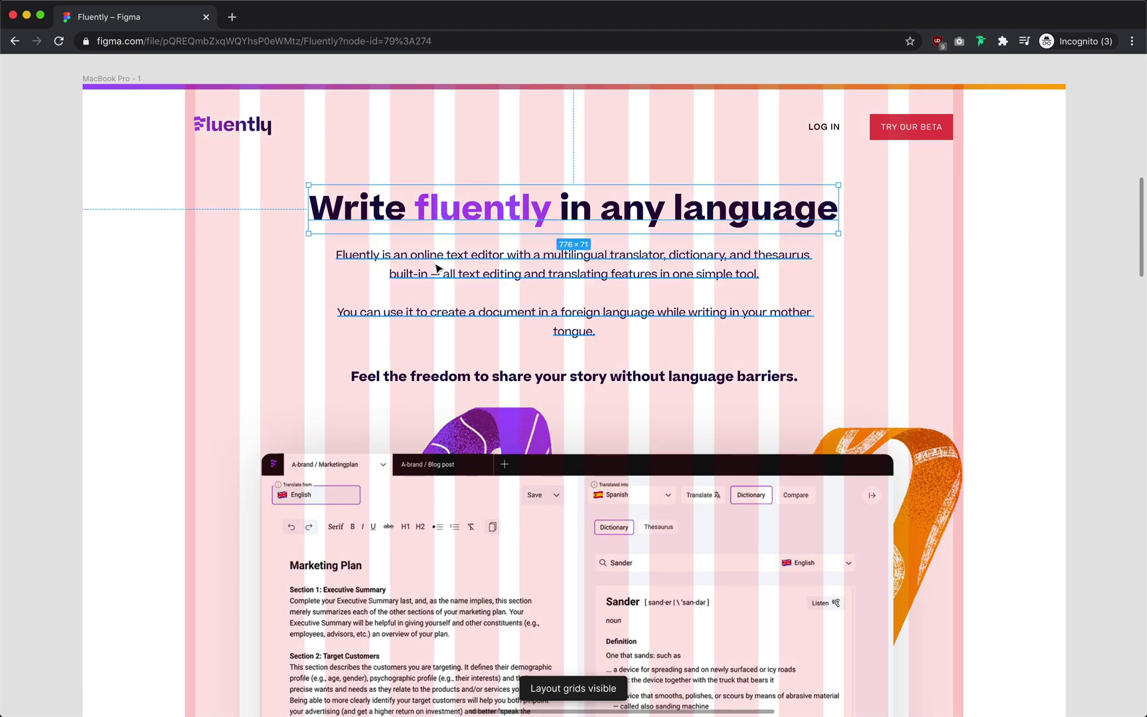
pyautogui.keyDown('shift'); pyautogui.click(437, 266); pyautogui.keyUp('shift')
pyautogui.keyDown('shift'); pyautogui.click(429, 381); pyautogui.keyUp('shift')
pyautogui.moveTo(523, 267); pyautogui.dragTo(410, 267)
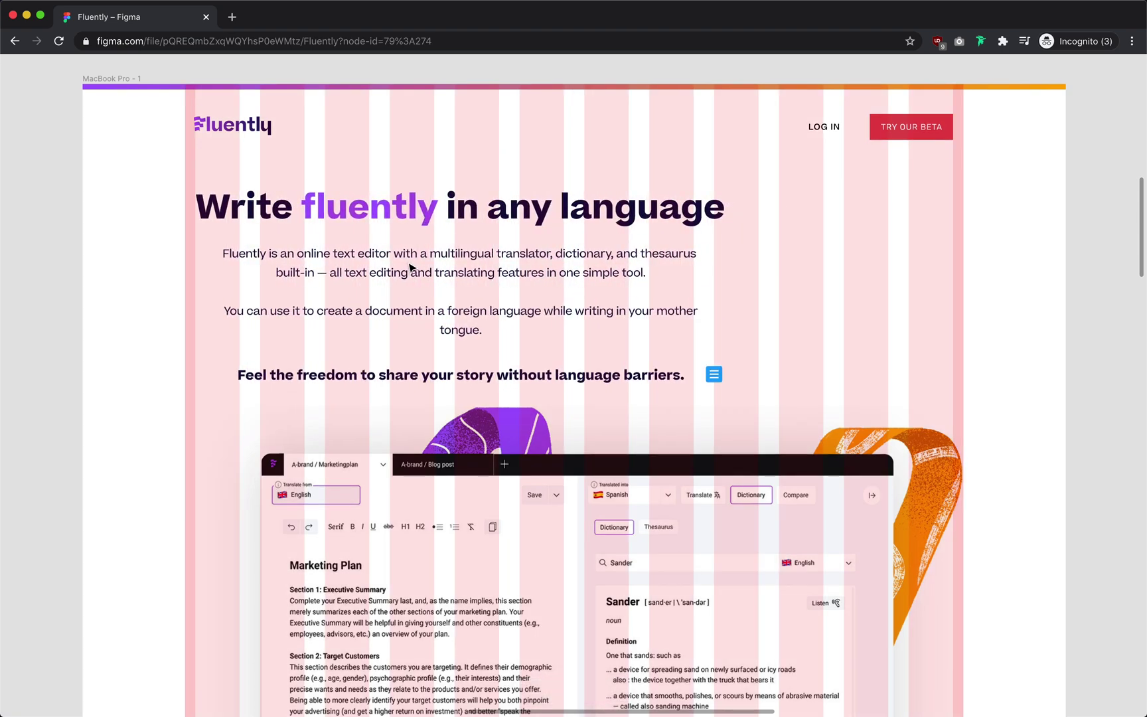
# Left-align the hero texts and line up the paragraph and tagline with the heading at X 165
pyautogui.press('super+backslash')
pyautogui.click(1001, 506)
pyautogui.click(705, 348)
pyautogui.moveTo(312, 270); pyautogui.dragTo(303, 268)
pyautogui.moveTo(302, 376); pyautogui.dragTo(260, 365)
# Select the hero heading, paragraph and tagline together and narrow the text column to about 445 px
pyautogui.keyDown('shift'); pyautogui.click(469, 294); pyautogui.keyUp('shift')
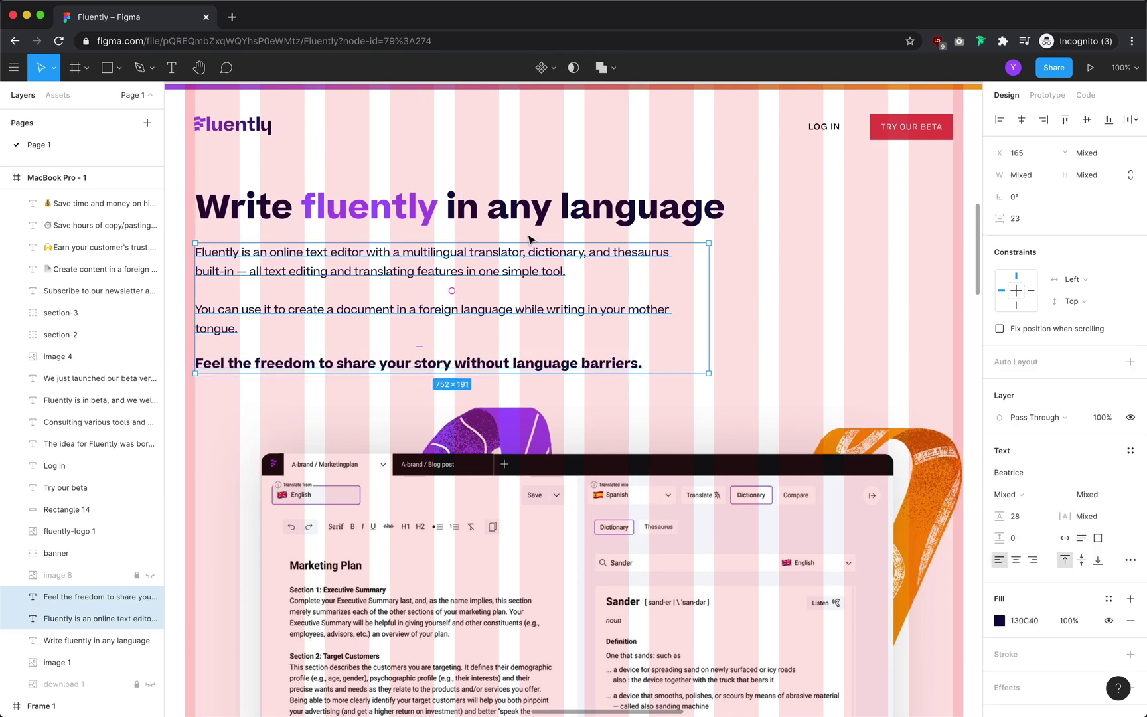
pyautogui.keyDown('shift'); pyautogui.click(535, 232); pyautogui.keyUp('shift')
pyautogui.moveTo(724, 274); pyautogui.dragTo(499, 268)
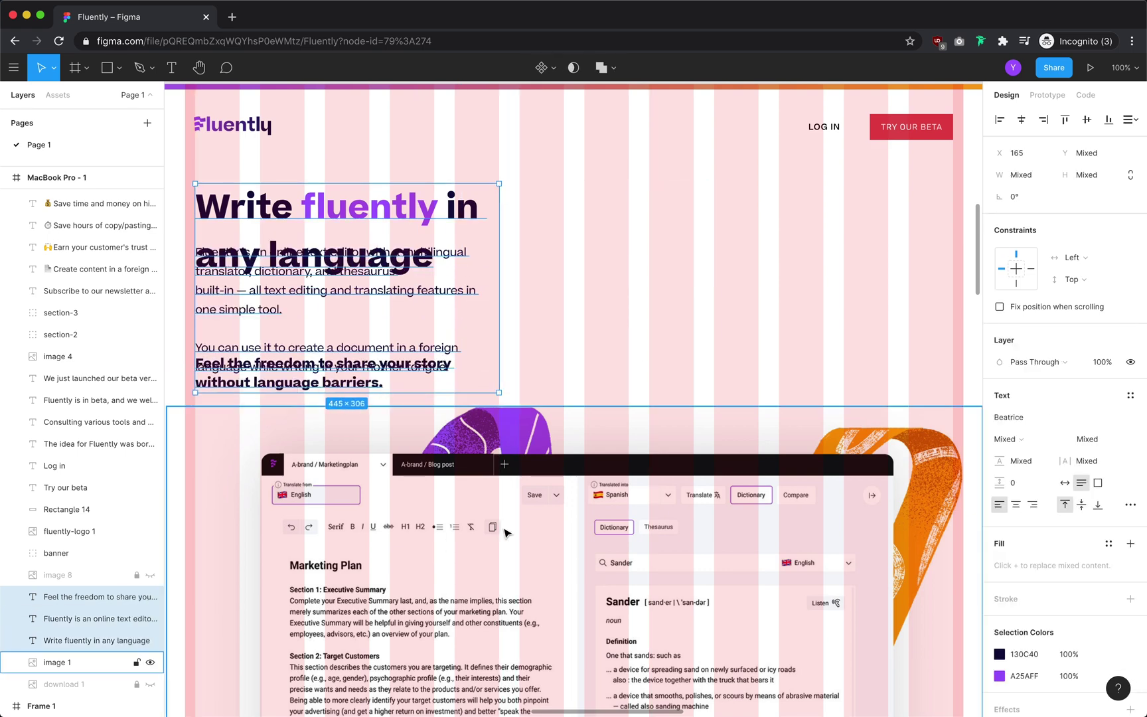
# Move the product screenshot up beside the hero text and scale it down to 658 × 411 within the layout grid
pyautogui.scroll(-2, 516, 531)
pyautogui.scroll(-1, 526, 527)
pyautogui.press('super+backslash')
pyautogui.moveTo(525, 528); pyautogui.dragTo(514, 297)
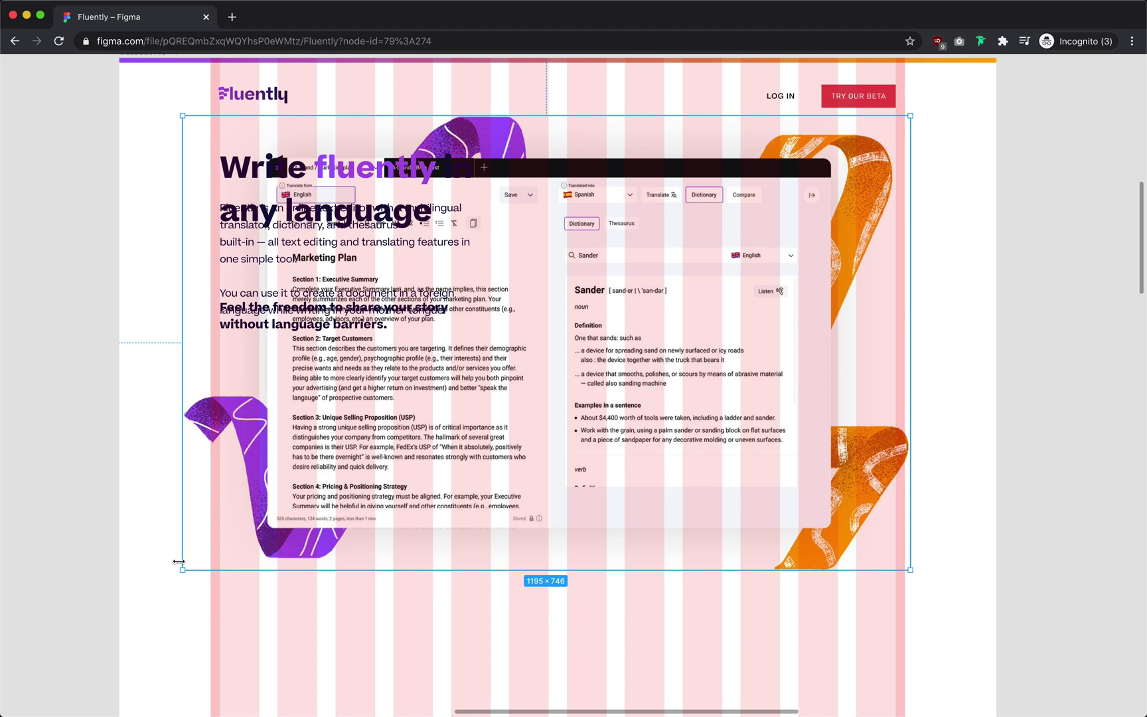
pyautogui.moveTo(178, 561); pyautogui.dragTo(535, 369)
pyautogui.moveTo(640, 290); pyautogui.dragTo(636, 323)
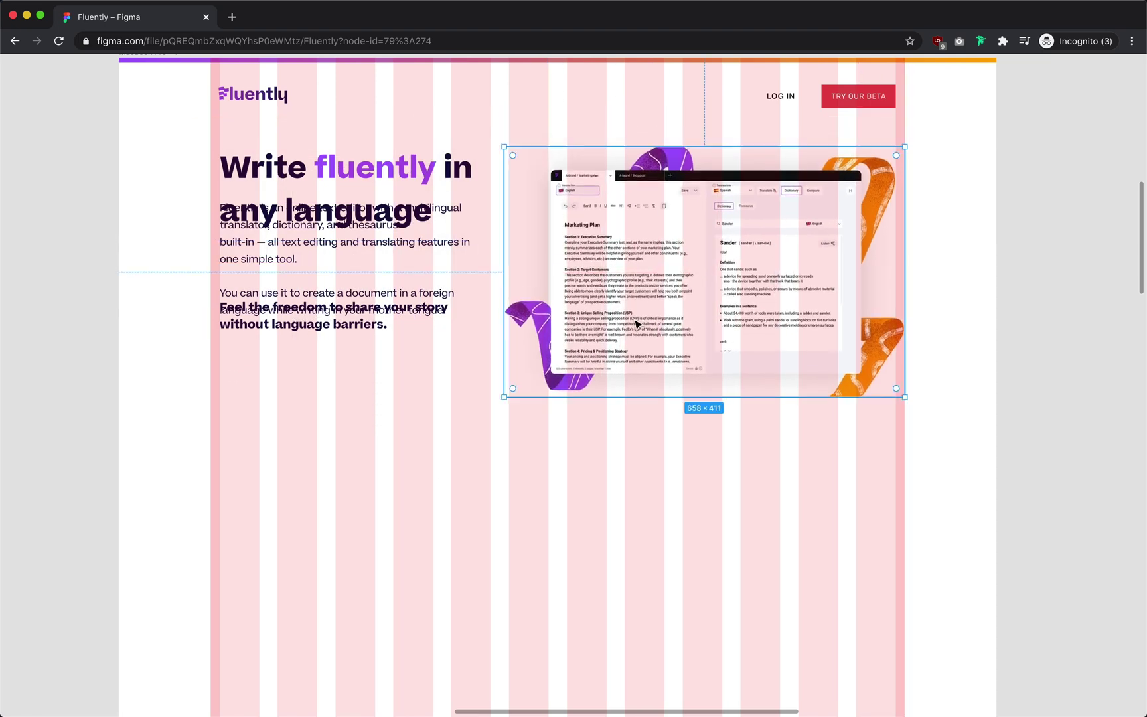
# Move the hero paragraph and tagline down clear of the heading, and hide the layout grid
pyautogui.click(383, 297)
pyautogui.keyDown('shift'); pyautogui.click(357, 317); pyautogui.keyUp('shift')
pyautogui.moveTo(357, 317); pyautogui.dragTo(327, 373)
pyautogui.click(304, 419)
pyautogui.hotkey('ctrl', 'g')
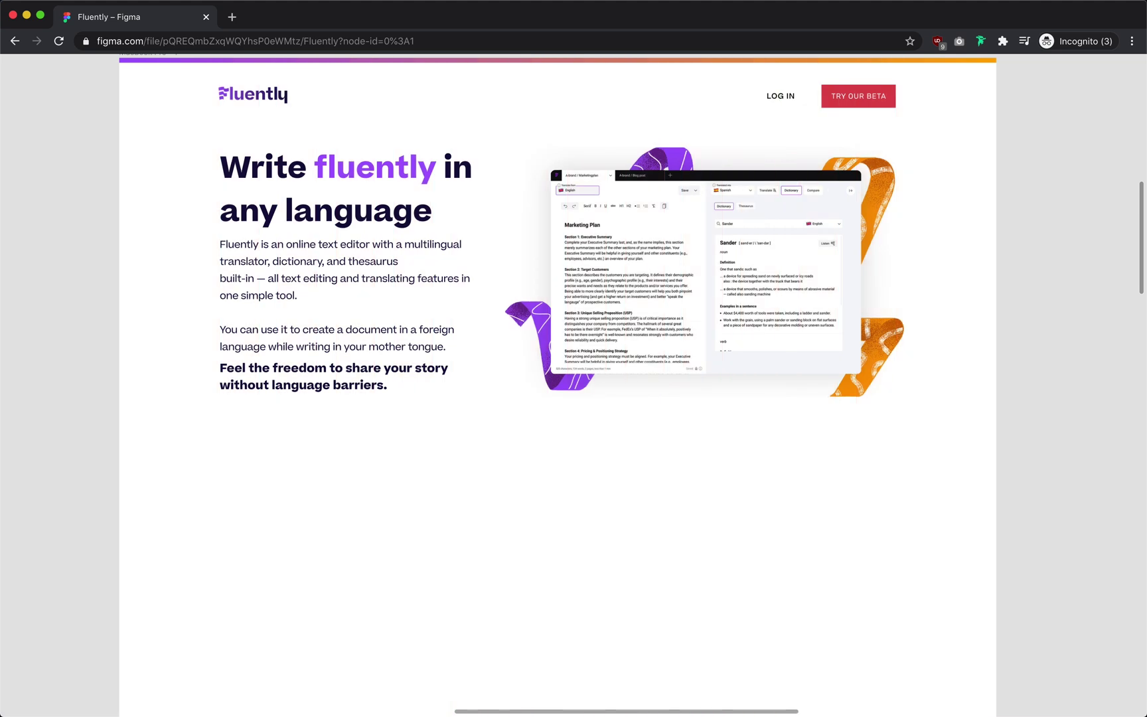
# Move the large TRY OUR BETA button from further down the page to just below the hero tagline
pyautogui.scroll(-10, 543, 492)
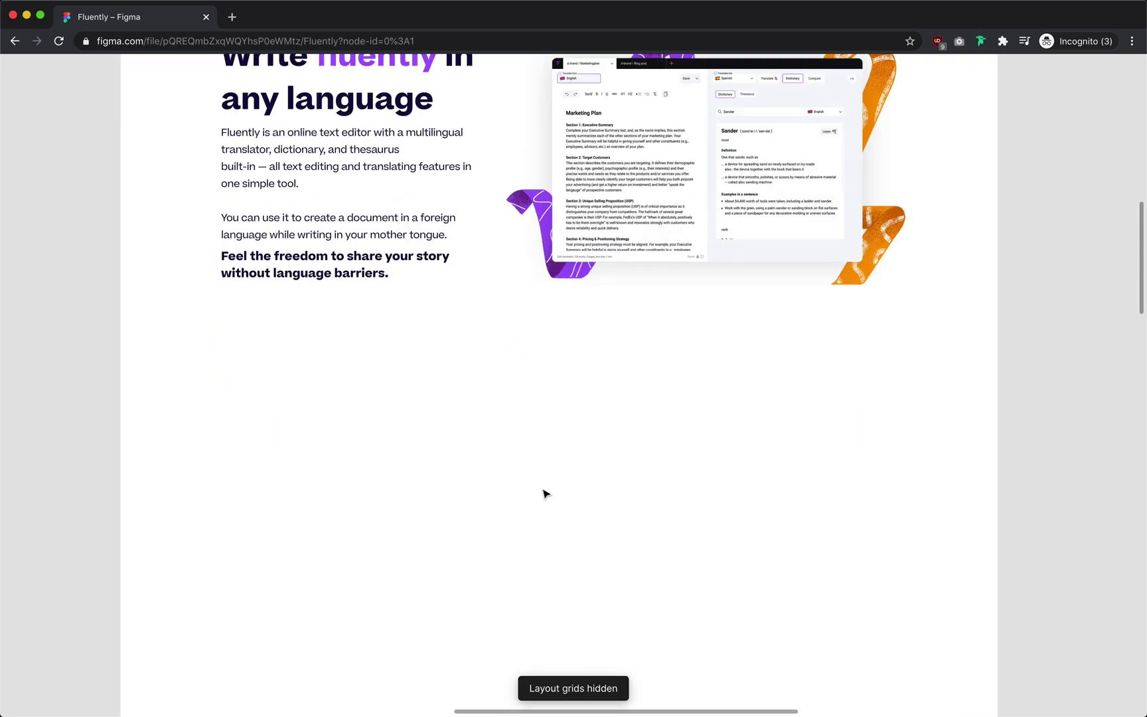
pyautogui.click(589, 422)
pyautogui.moveTo(507, 416); pyautogui.dragTo(340, 403)
pyautogui.scroll(10, 456, 302)
pyautogui.scroll(1, 393, 335)
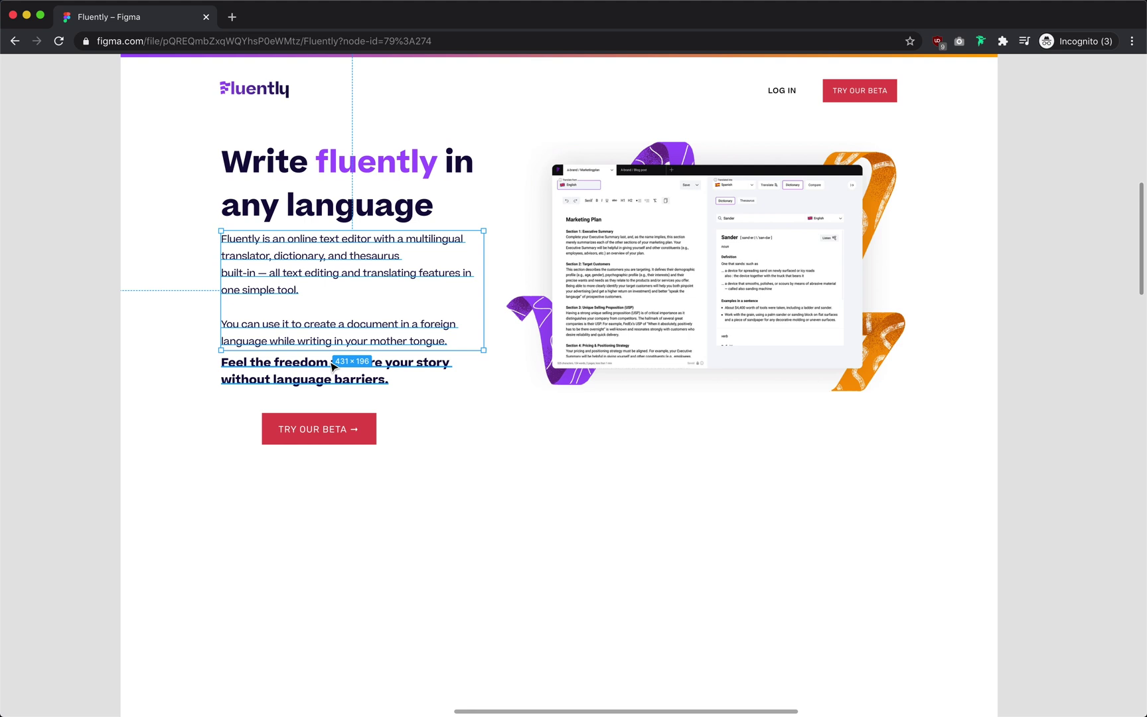
# Delete the second sentence, starting "You can use it to create a document", and its blank line from the hero paragraph
pyautogui.click(334, 371)
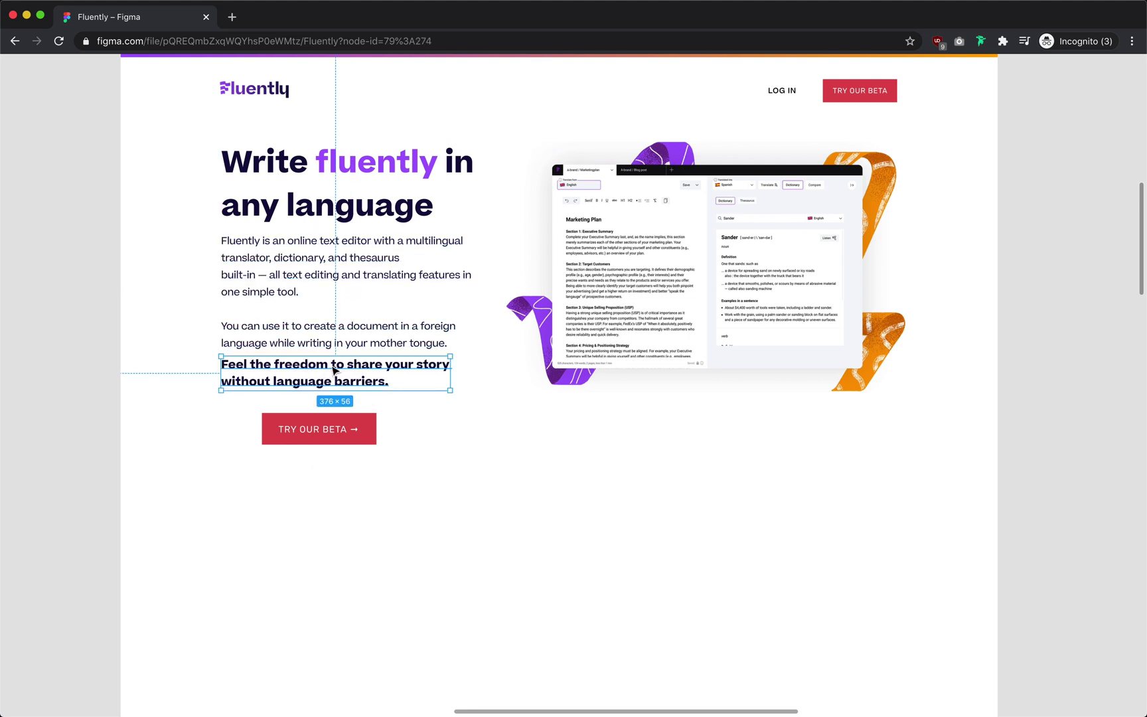
pyautogui.keyDown('shift'); pyautogui.click(325, 342); pyautogui.keyUp('shift')
pyautogui.click(302, 340)
pyautogui.doubleClick(297, 338)
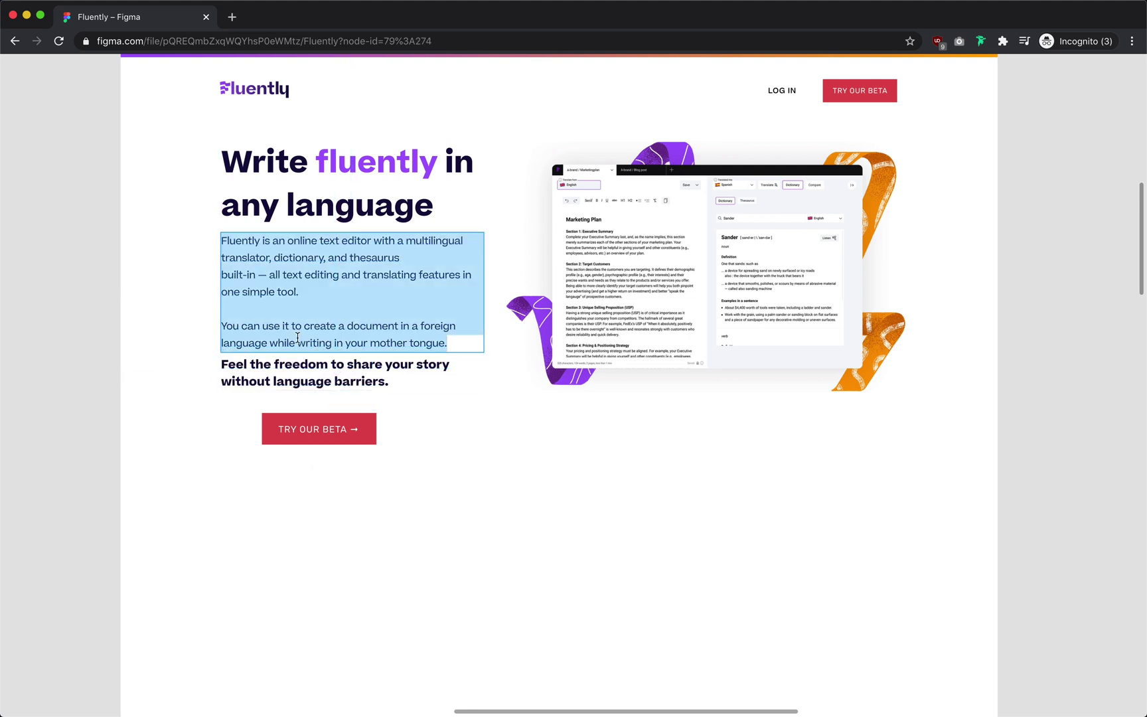
pyautogui.click(461, 343)
pyautogui.moveTo(265, 338); pyautogui.dragTo(221, 313)
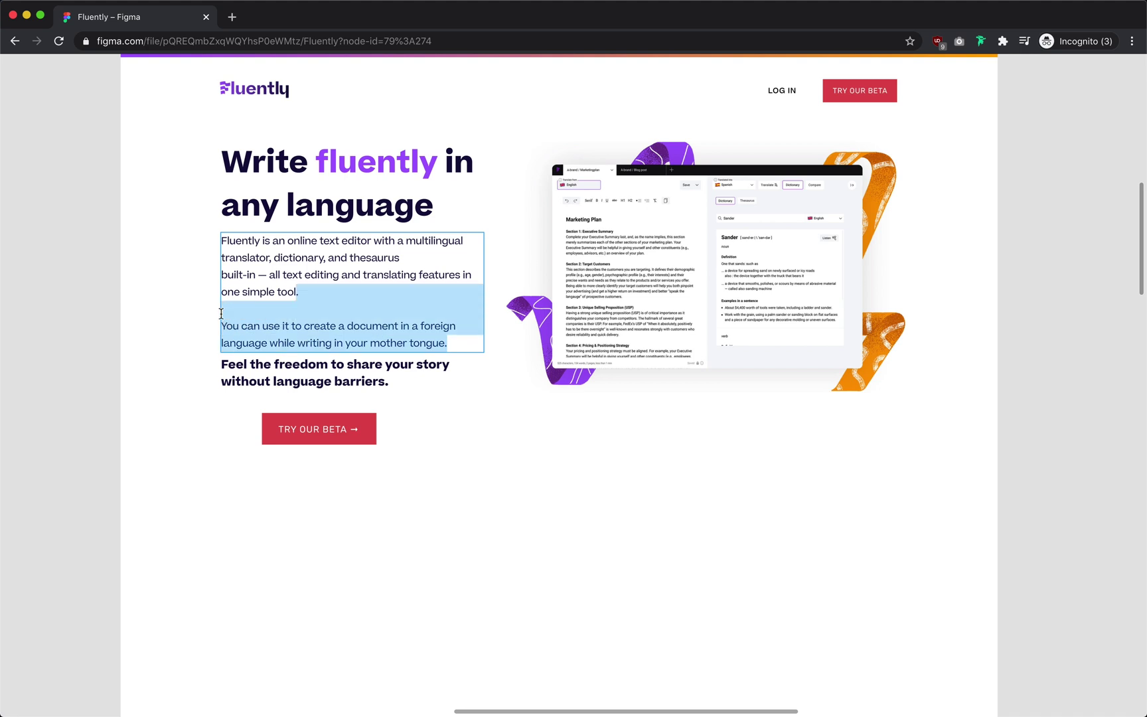
pyautogui.press('BackSpace')
pyautogui.press('BackSpace')
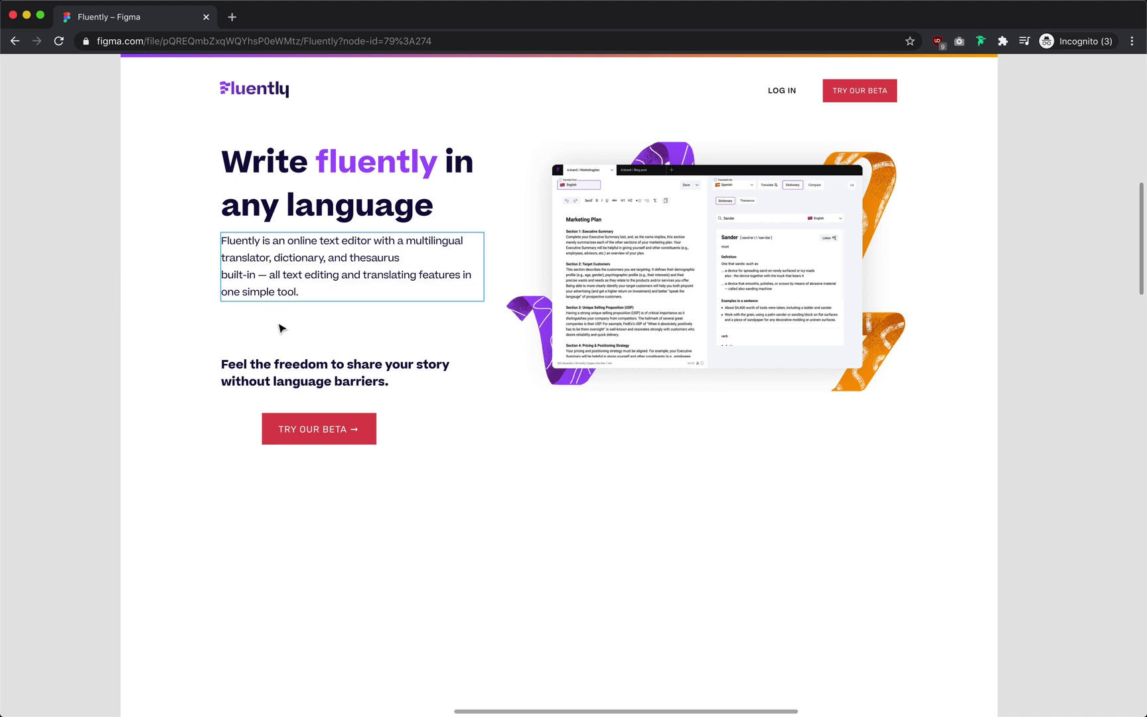
# Finish editing the paragraph and delete the tagline "Feel the freedom to share your story without language barriers."
pyautogui.press('Escape')
pyautogui.click(269, 366)
pyautogui.press('BackSpace')
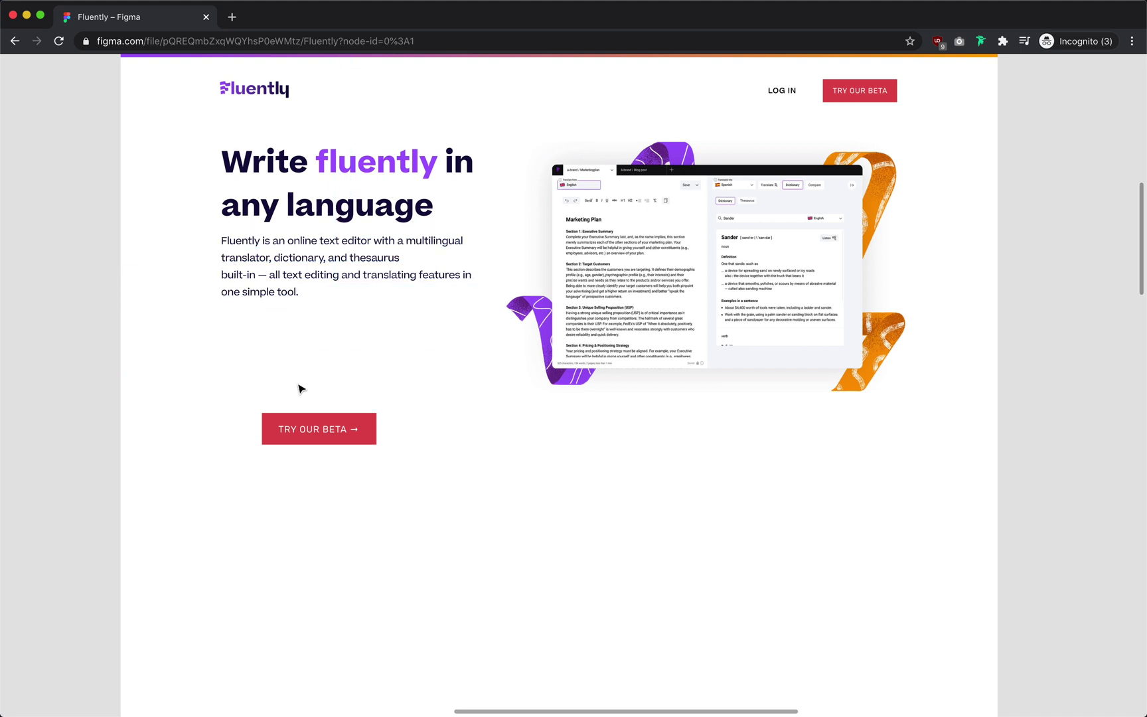
# Select all parts of the hero TRY OUR BETA button and move it up to sit just below the paragraph
pyautogui.moveTo(391, 455); pyautogui.dragTo(253, 394)
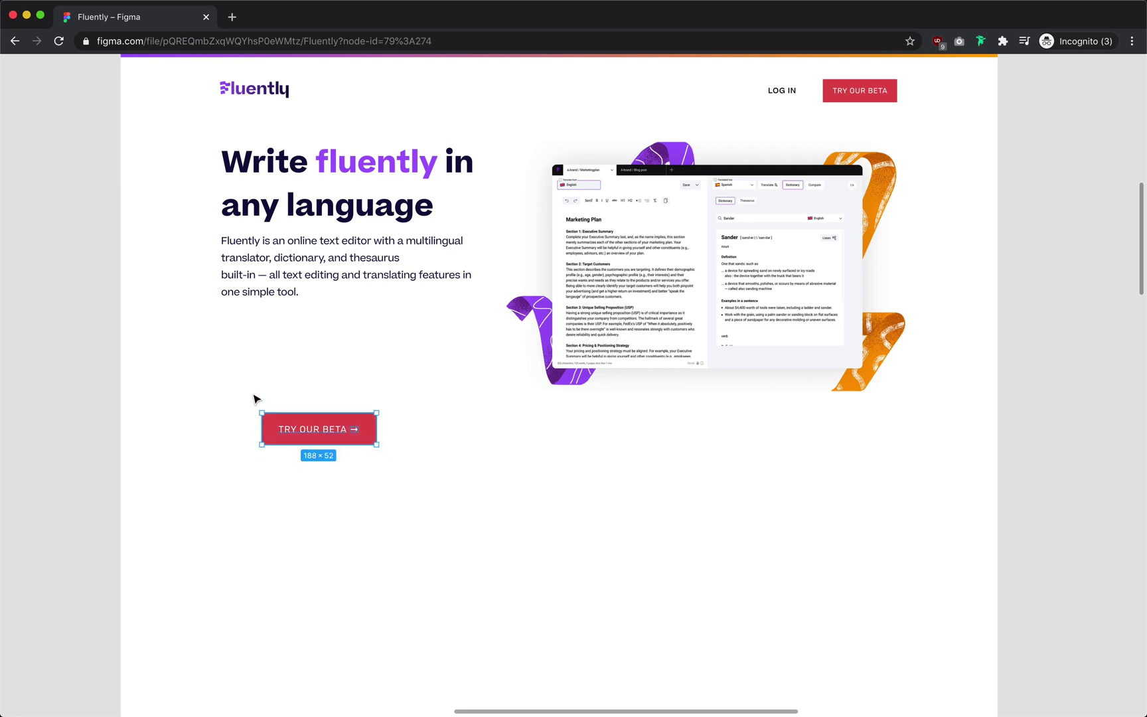
pyautogui.hotkey('shift', 'Up')
pyautogui.hotkey('shift', 'Up')
pyautogui.hotkey('shift', 'Up')
pyautogui.hotkey('shift', 'Up')
pyautogui.hotkey('shift', 'Up')
pyautogui.hotkey('shift', 'Up')
pyautogui.hotkey('shift', 'Up')
pyautogui.hotkey('shift', 'Up')
pyautogui.hotkey('shift', 'Up')
pyautogui.hotkey('shift', 'Up')
pyautogui.hotkey('shift', 'Up')
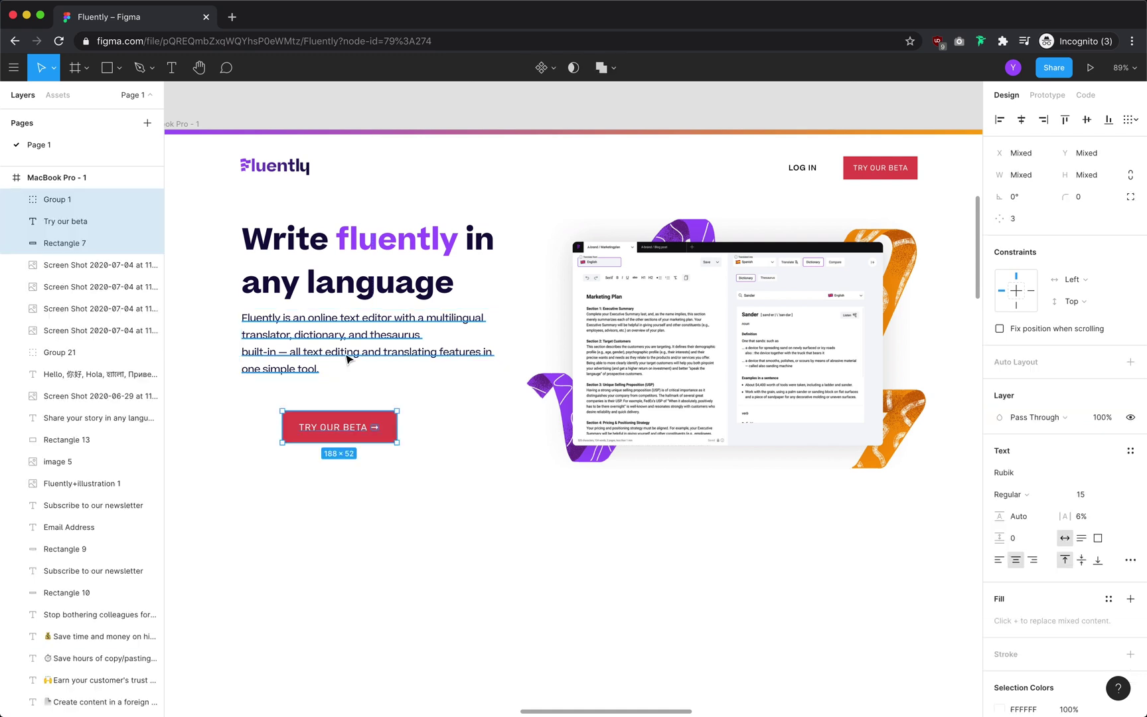
# Set the hero paragraph's font to Noto Sans at size 22
pyautogui.click(345, 354)
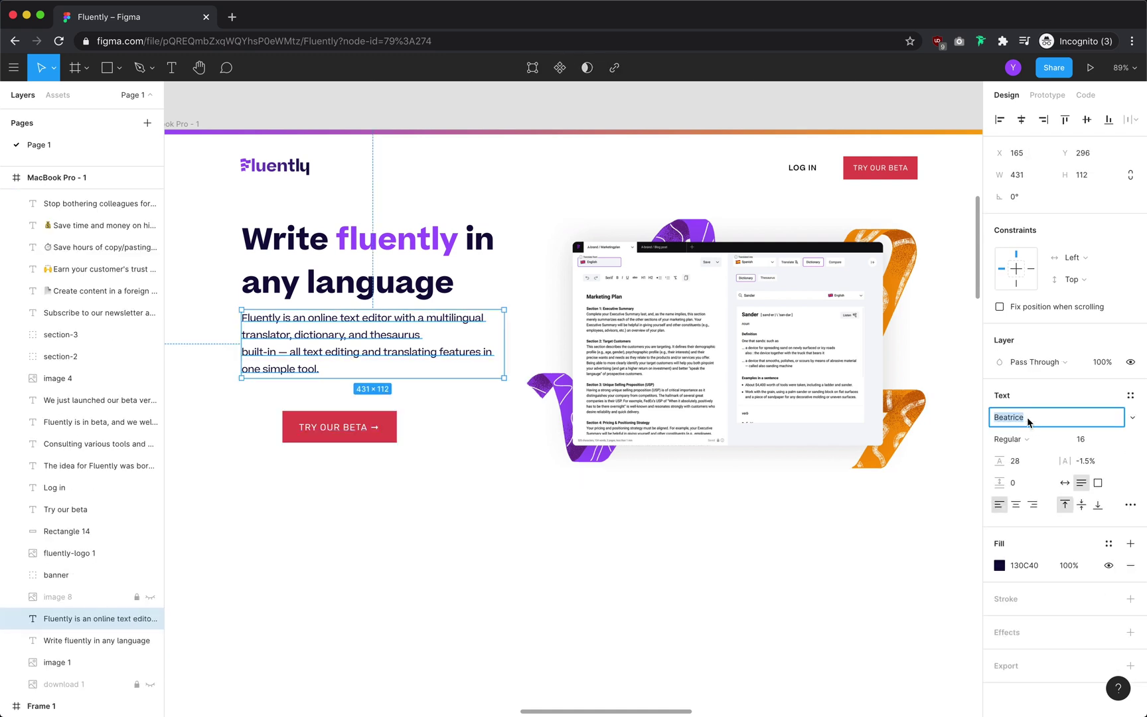
pyautogui.write('Noto Sans')
pyautogui.press('Return')
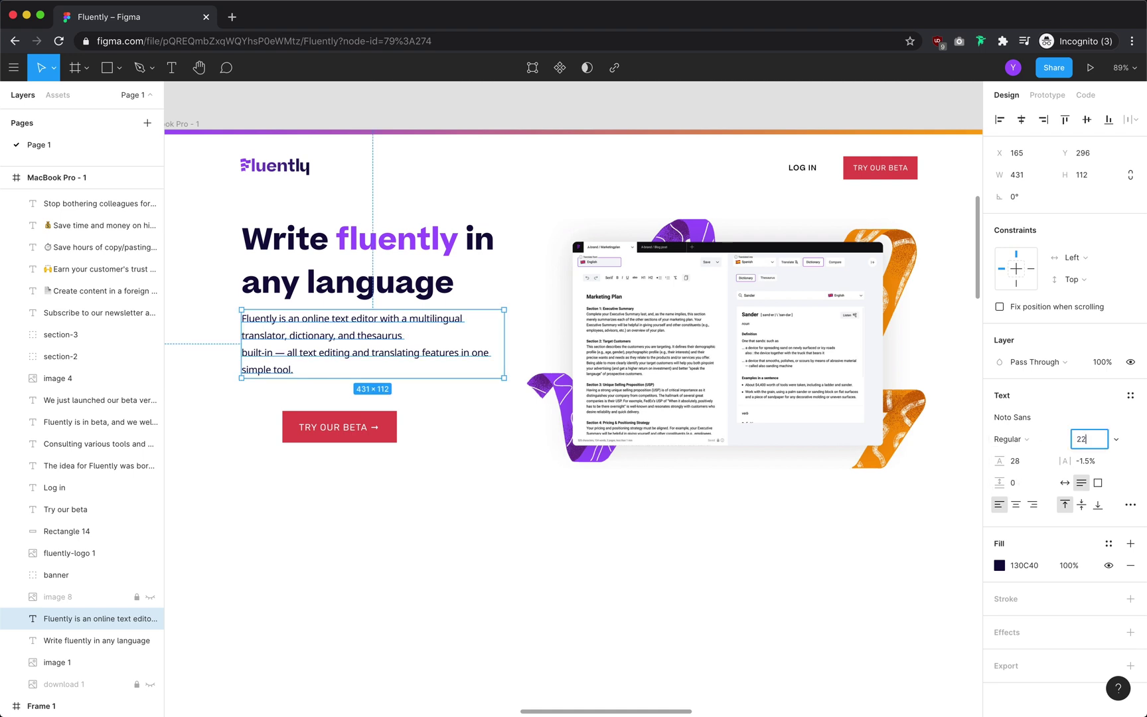
pyautogui.write('22')
pyautogui.press('Return')
# Remove the line break before "built-in" so the hero paragraph runs as continuous text
pyautogui.click(514, 551)
pyautogui.doubleClick(300, 373)
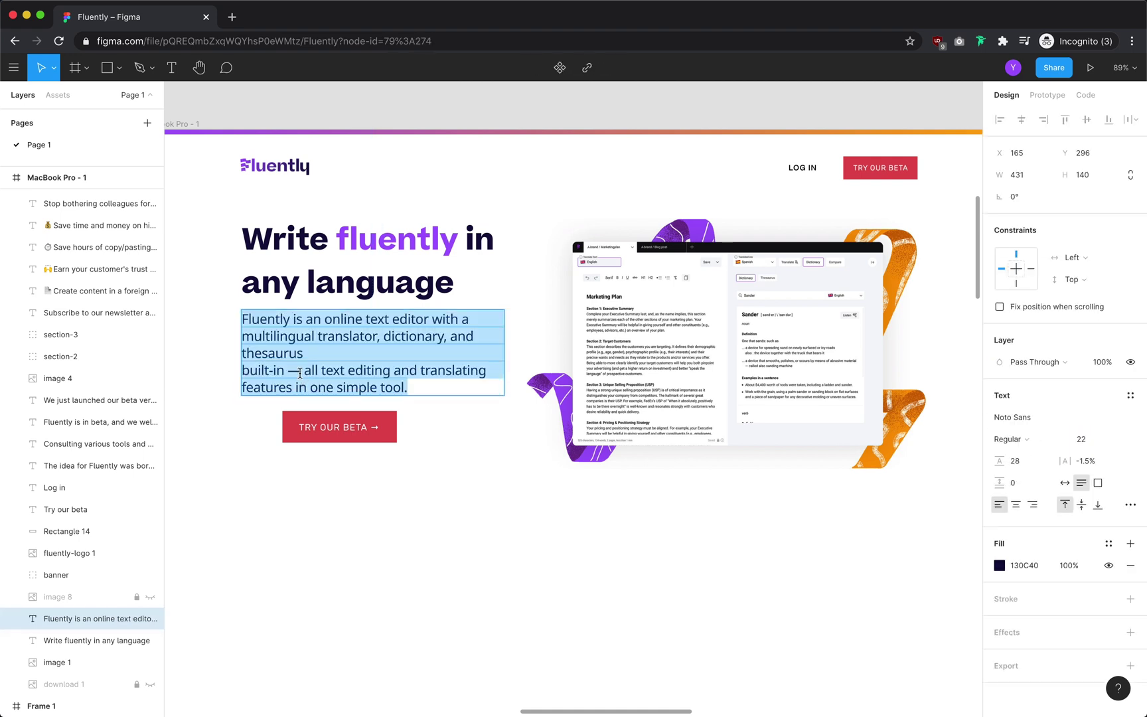
pyautogui.click(248, 372)
pyautogui.press('BackSpace')
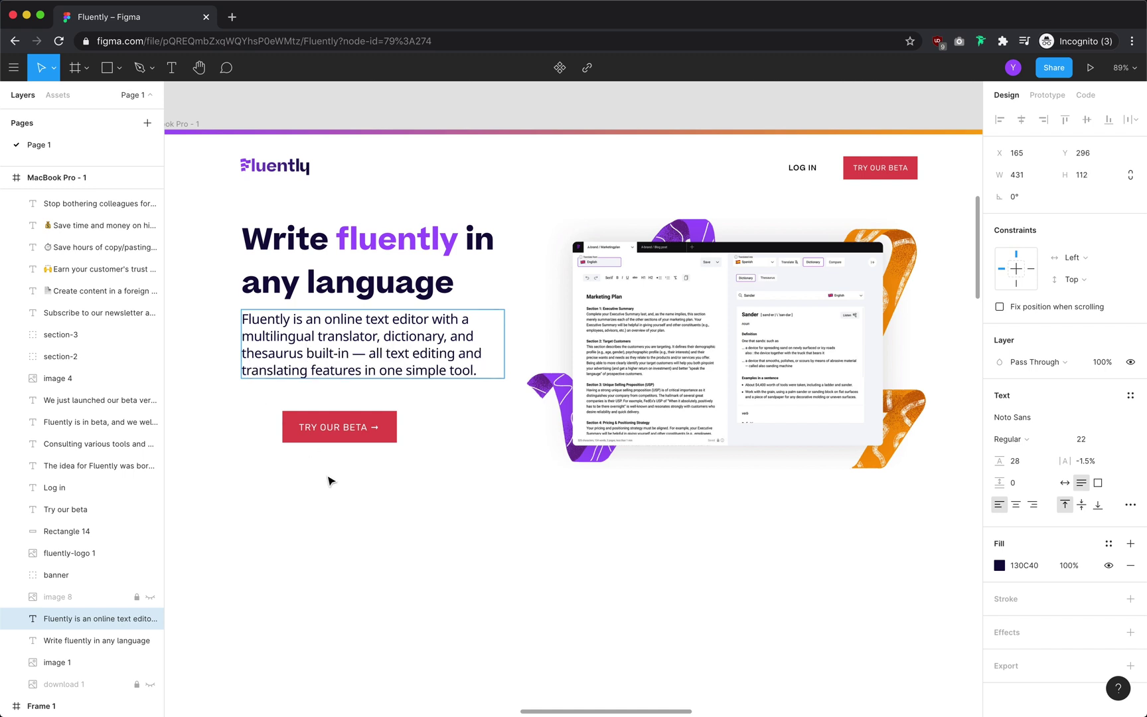
pyautogui.press('Escape')
pyautogui.click(431, 507)
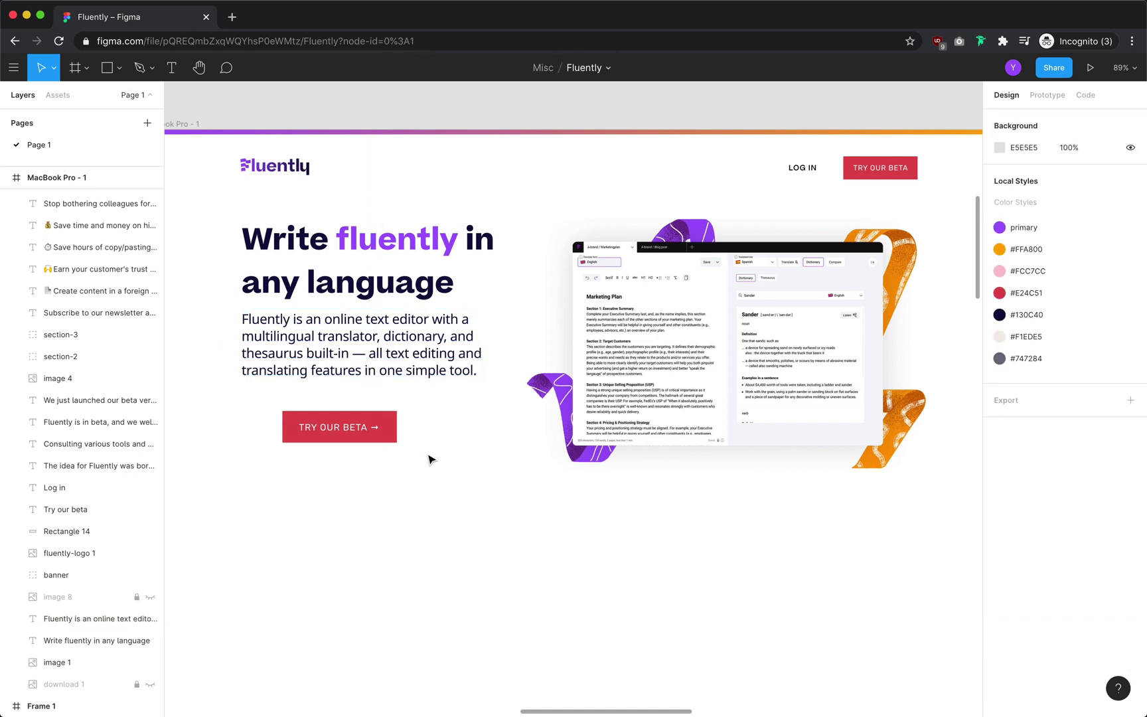
# Set the line height to 125% for the hero heading and 150% for the paragraph
pyautogui.click(428, 287)
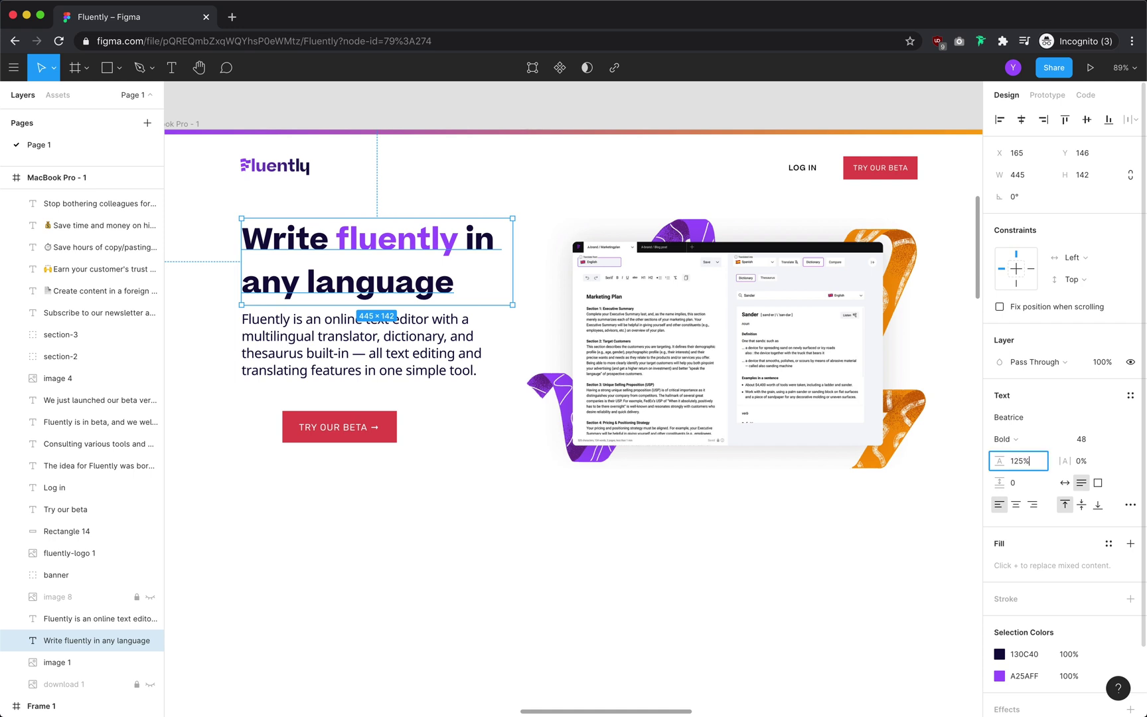
pyautogui.write('125%')
pyautogui.press('Return')
pyautogui.click(425, 353)
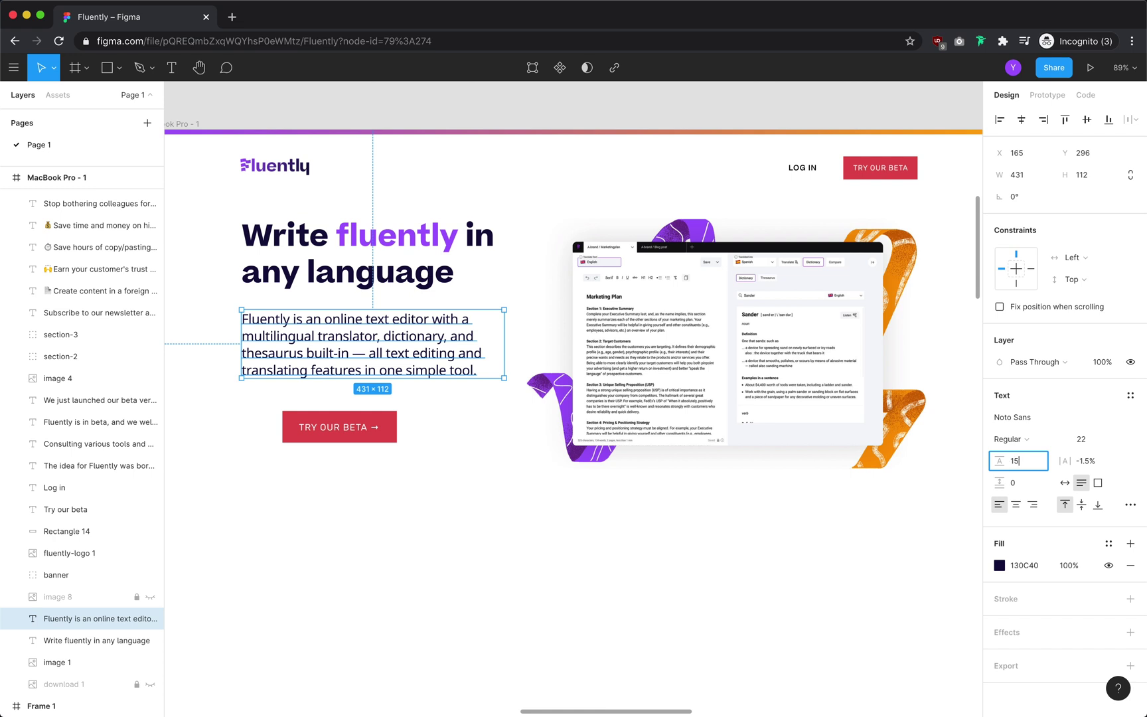
pyautogui.press('Return')
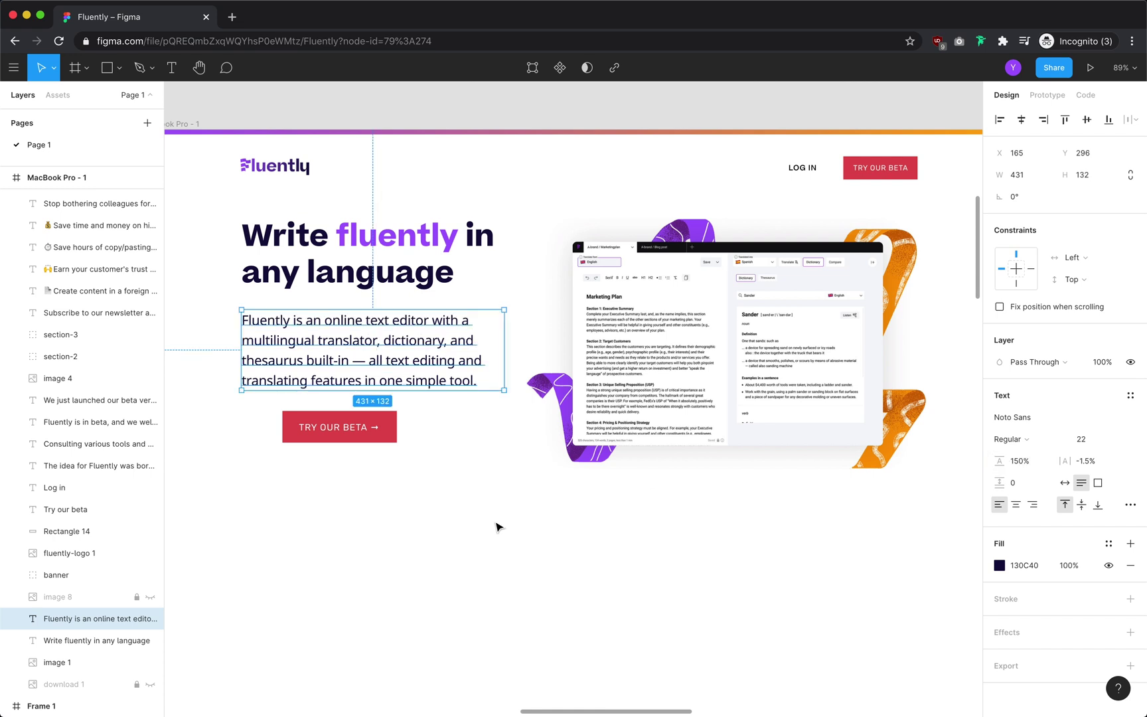
# Nudge the paragraph closer to the heading and place the hero button 32 px below the paragraph
pyautogui.click(463, 479)
pyautogui.click(99, 618)
pyautogui.press('alt')
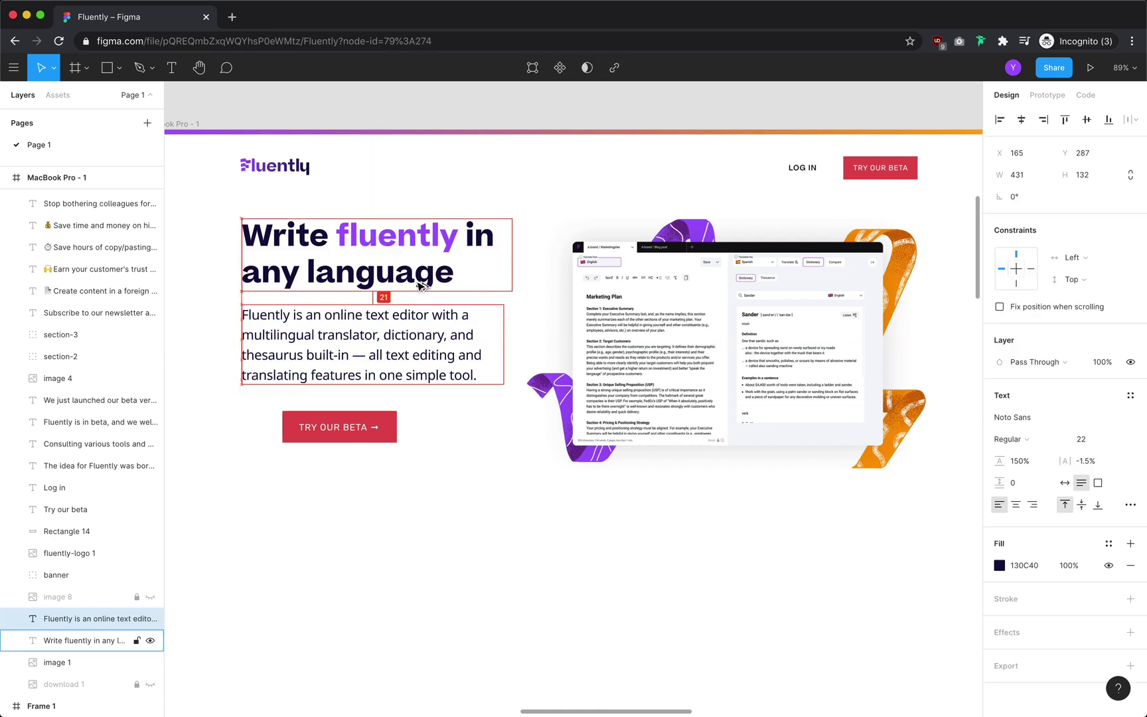
pyautogui.click(401, 460)
pyautogui.moveTo(401, 460); pyautogui.dragTo(278, 398)
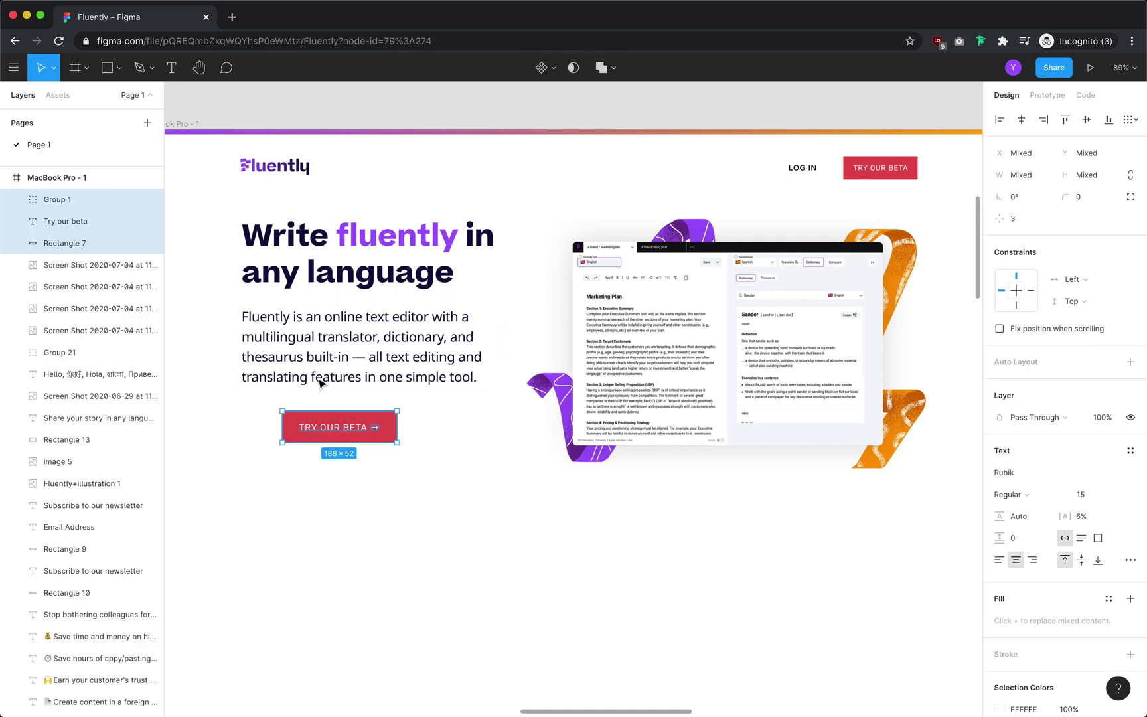
pyautogui.press('alt')
pyautogui.hotkey('shift', 'Up')
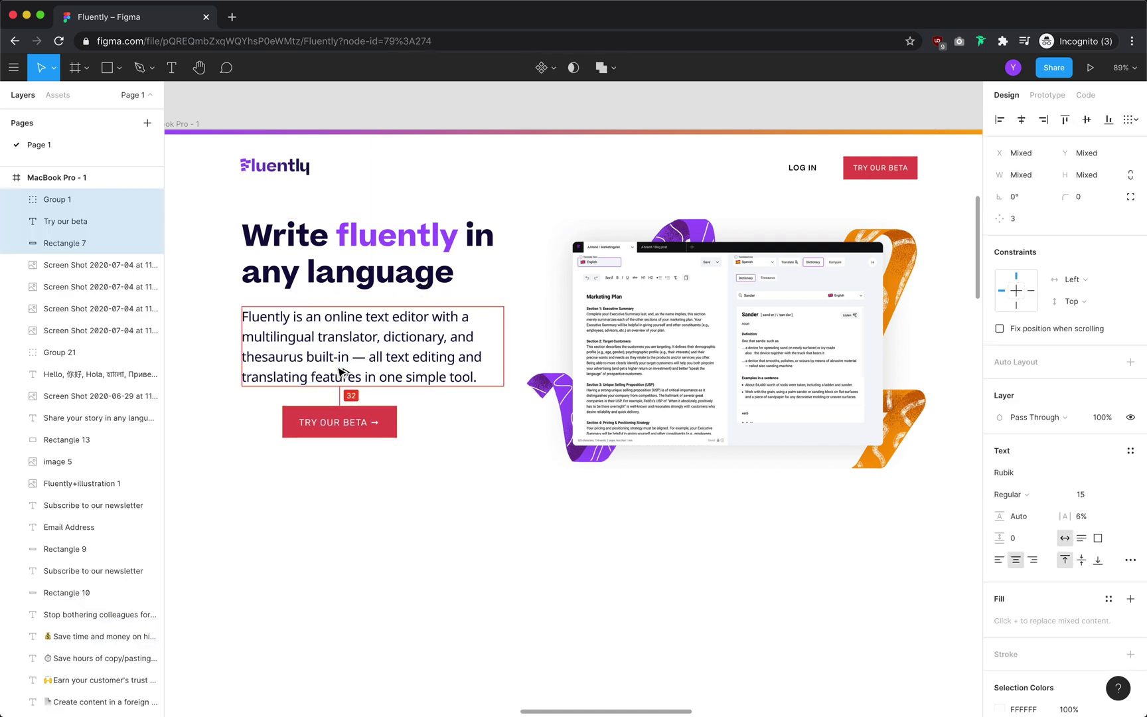
# Replace the product screenshot in the hero with the illustration of the woman holding a laptop from further down the page
pyautogui.click(379, 540)
pyautogui.hscroll(1, 458, 502)
pyautogui.click(625, 376)
pyautogui.scroll(-2, 555, 507)
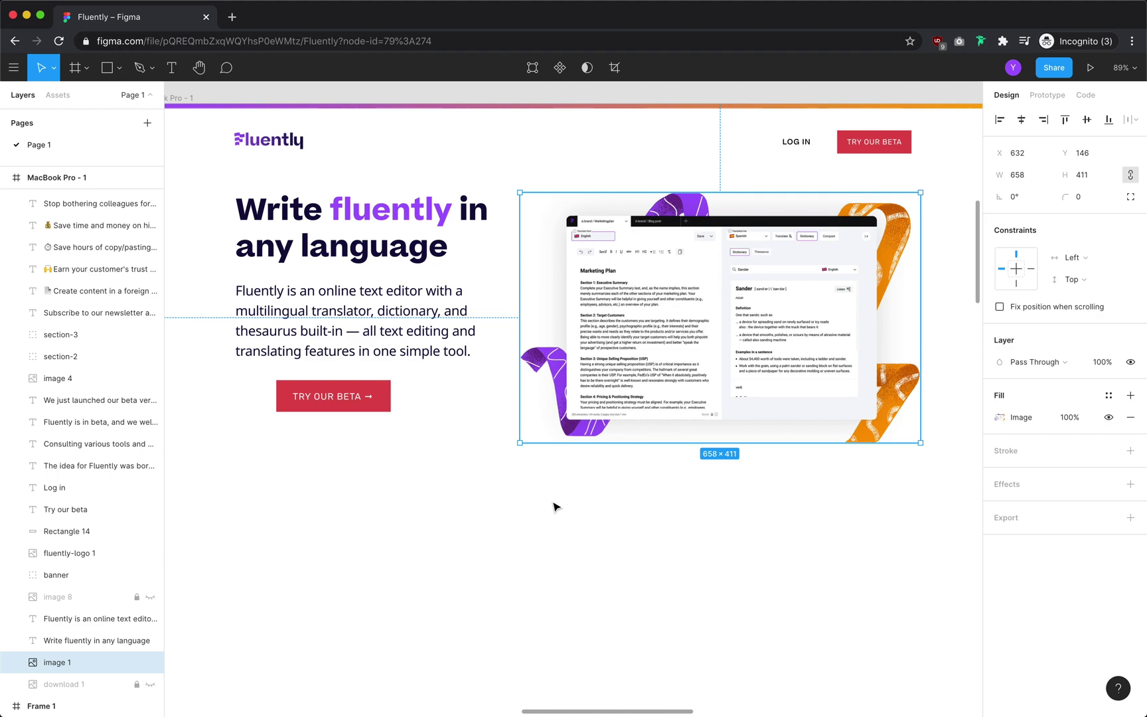
pyautogui.scroll(-8, 554, 505)
pyautogui.scroll(-5, 554, 505)
pyautogui.scroll(-2, 548, 524)
pyautogui.moveTo(607, 559); pyautogui.dragTo(484, 526)
pyautogui.scroll(5, 690, 133)
pyautogui.moveTo(597, 372); pyautogui.dragTo(650, 157)
pyautogui.scroll(2, 649, 199)
# Flip the illustration horizontally and enlarge it beside the hero text, using the layout grid as a guide
pyautogui.hotkey('shift', '0')
pyautogui.press('super+backslash')
pyautogui.hscroll(1, 627, 395)
pyautogui.hotkey('shift', 'h')
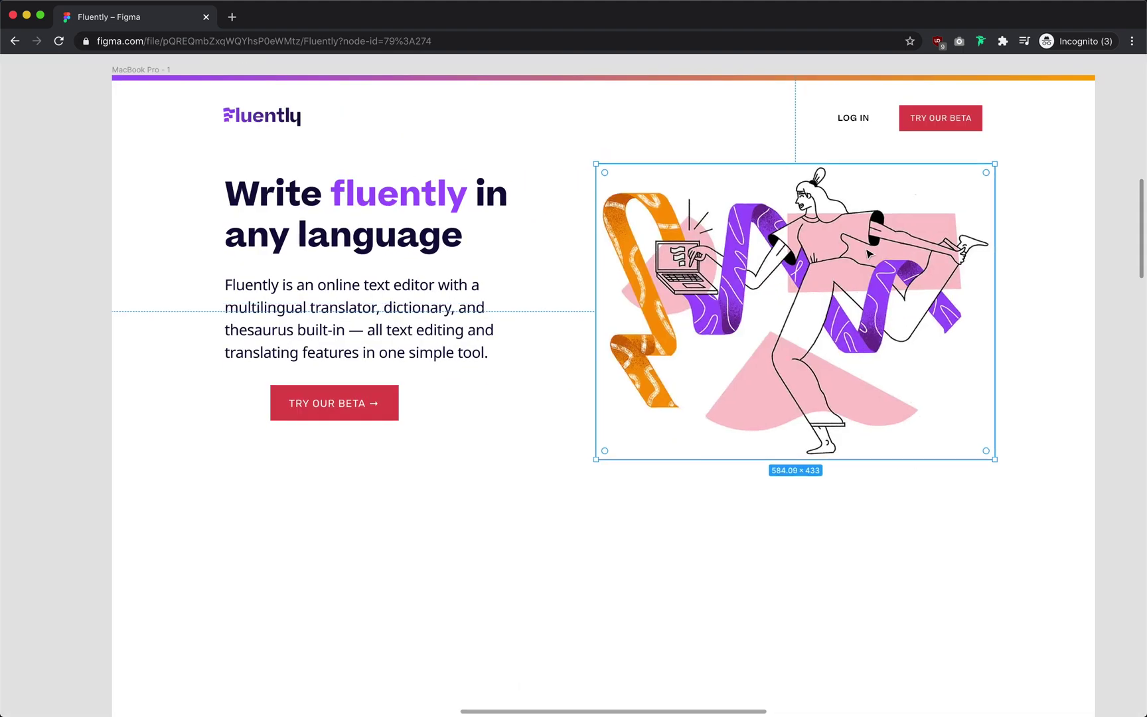
pyautogui.hotkey('ctrl', 'g')
pyautogui.moveTo(588, 459); pyautogui.dragTo(557, 483)
pyautogui.hotkey('ctrl', 'g')
# Select the hero heading, paragraph and button together and move them down 30 px
pyautogui.moveTo(192, 163); pyautogui.dragTo(524, 442)
pyautogui.hotkey('shift', 'Down')
pyautogui.hotkey('shift', 'Down')
pyautogui.hotkey('shift', 'Down')
# Change the hero paragraph's text colour to grey, and show the layout grid with the interface hidden
pyautogui.click(398, 350)
pyautogui.press('super+backslash')
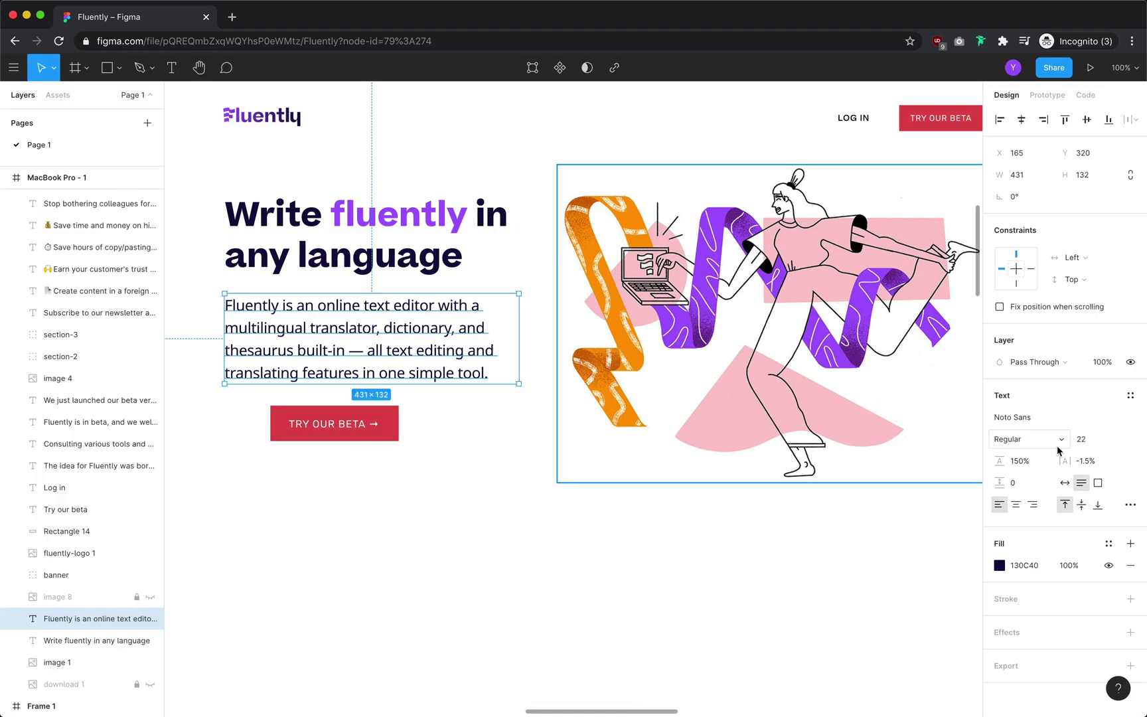
pyautogui.click(594, 591)
pyautogui.hotkey('ctrl', '\\')
pyautogui.hotkey('ctrl', 'g')
pyautogui.click(446, 347)
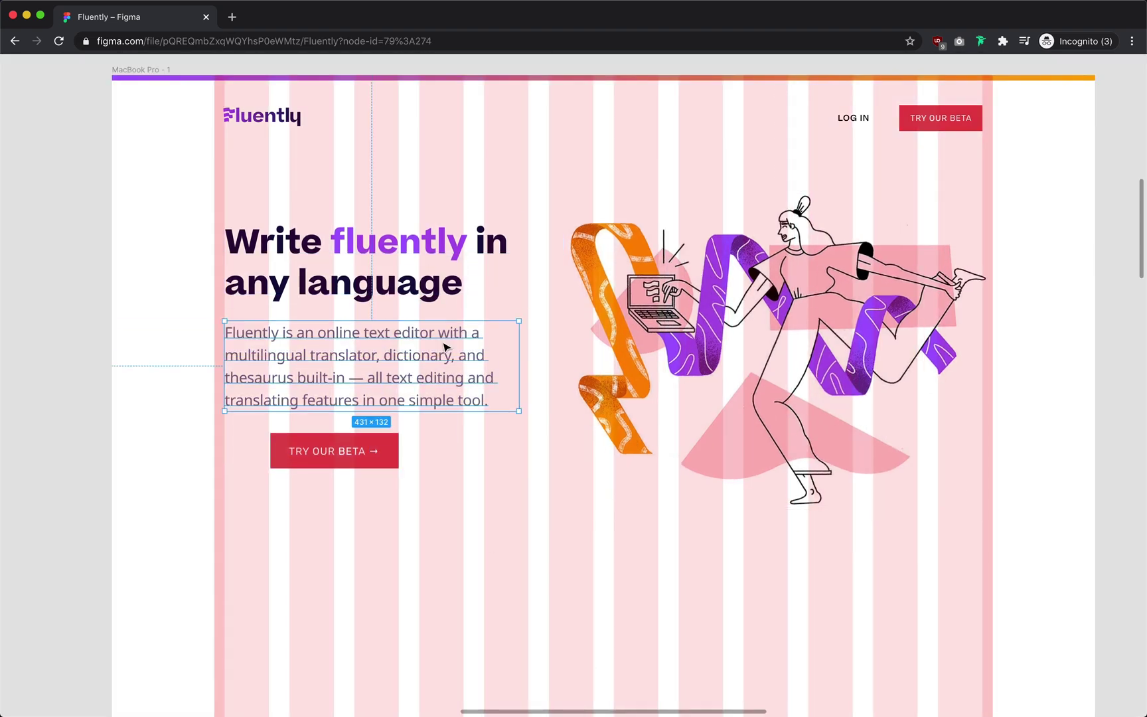
# Increase the hero button's height to 58 px and nudge its label down 3 px to centre it vertically
pyautogui.scroll(5, 372, 453)
pyautogui.click(377, 452)
pyautogui.press('Down')
pyautogui.press('Down')
pyautogui.press('Down')
pyautogui.click(368, 486)
pyautogui.press('super+Down')
pyautogui.press('super+Down')
pyautogui.press('super+Down')
pyautogui.press('super+Down')
pyautogui.press('super+Down')
pyautogui.press('super+Down')
# Widen the hero button to 210 px and shift its label and arrow right for equal side padding
pyautogui.click(174, 457)
pyautogui.hotkey('shift', 'Right')
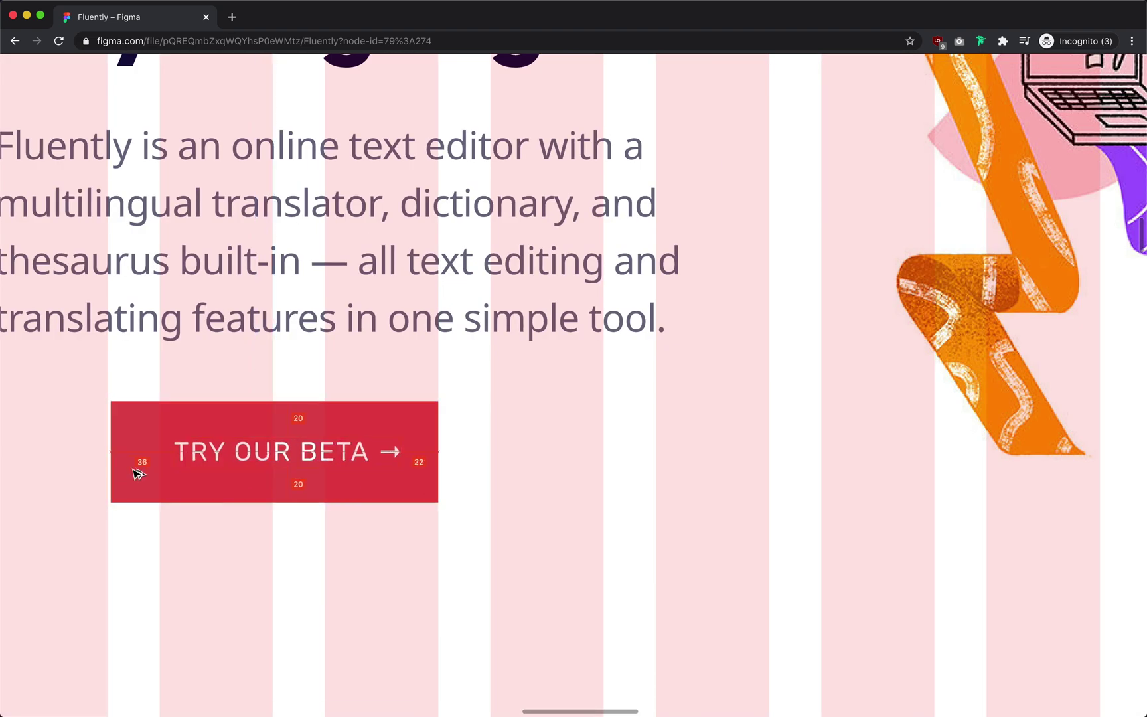
pyautogui.press('Right')
pyautogui.press('Right')
pyautogui.press('Right')
pyautogui.press('Right')
pyautogui.click(132, 471)
pyautogui.press('super+shift+Right')
pyautogui.press('super+shift+Right')
pyautogui.press('super+Right')
pyautogui.press('super+Right')
# Hide the layout grid, group the hero button's parts, and check the spacing between the button and the paragraph
pyautogui.hotkey('ctrl', 'g')
pyautogui.scroll(-3, 524, 538)
pyautogui.press('super+g')
pyautogui.press('super+backslash')
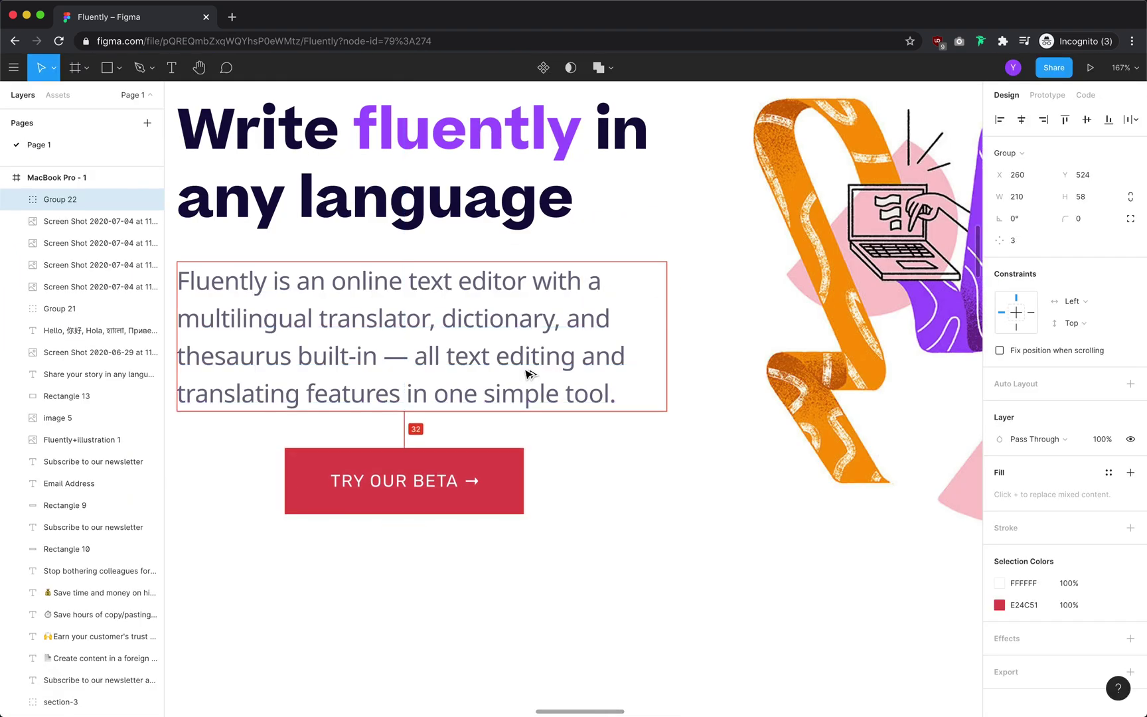
pyautogui.scroll(-4, 529, 375)
# Hide the interface and review the whole hero section at 100% zoom with and without the layout grid
pyautogui.click(628, 556)
pyautogui.hotkey('ctrl', 'g')
pyautogui.hotkey('ctrl', 'g')
pyautogui.press('super+backslash')
pyautogui.press('super+0')
pyautogui.scroll(-2, 610, 572)
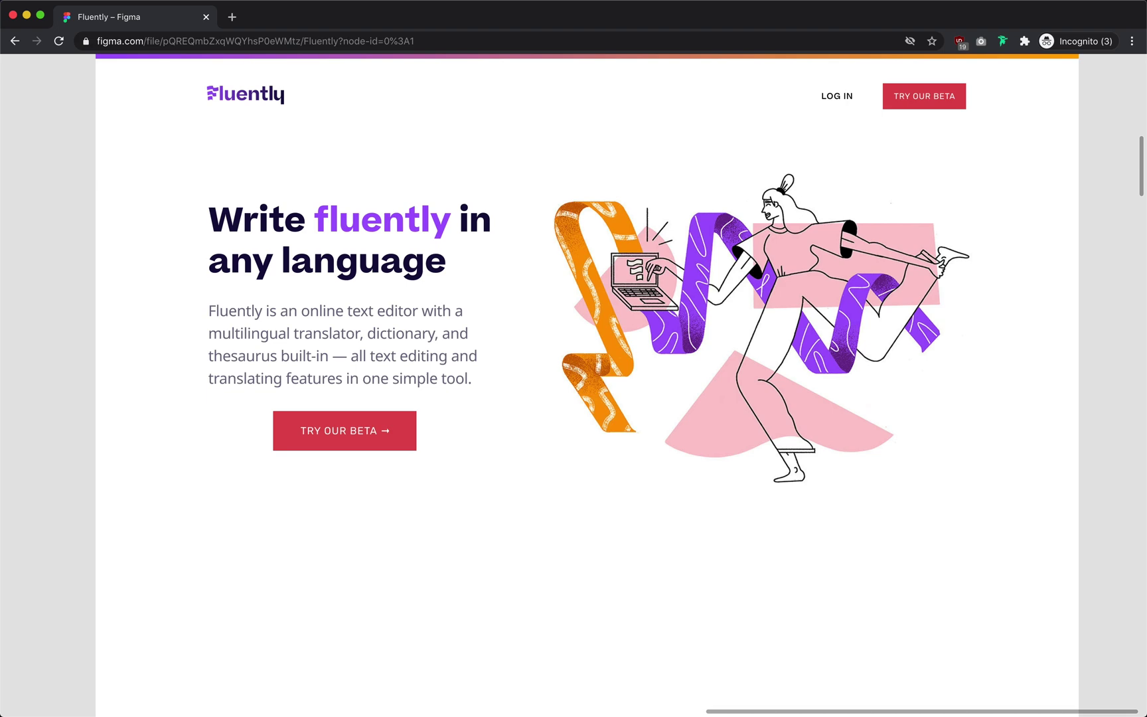
# Move the two paragraphs starting "The idea for Fluently" and "Consulting various tools" off the page onto the canvas beside it
pyautogui.scroll(-10, 738, 318)
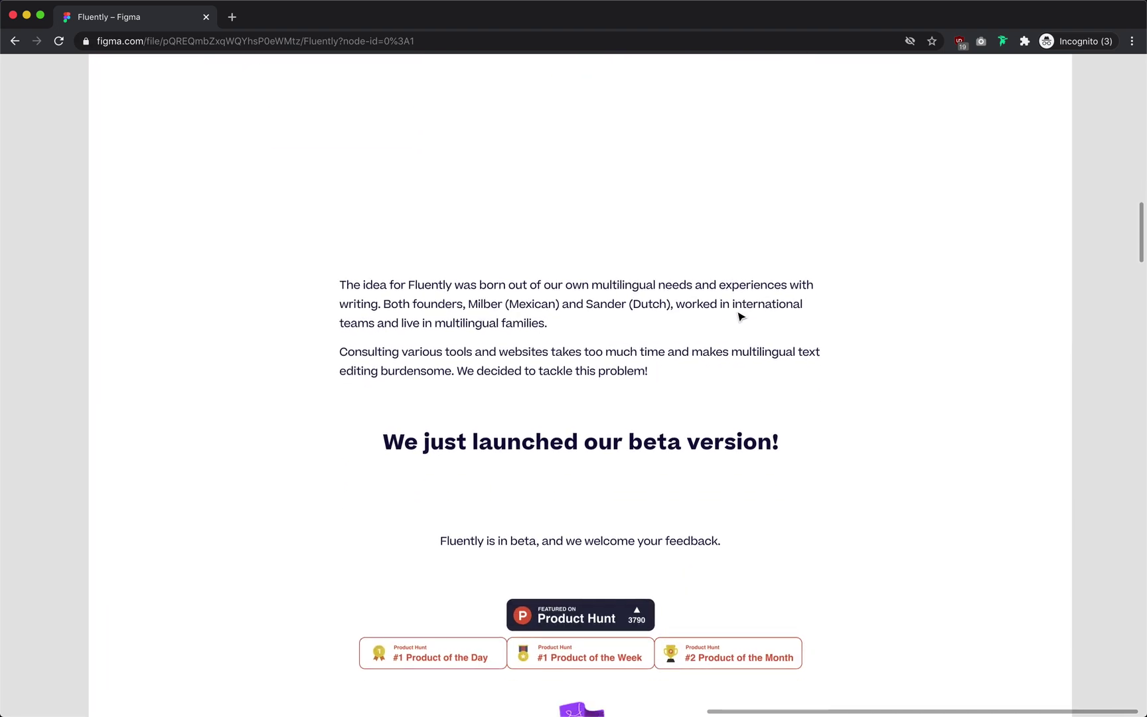
pyautogui.scroll(-1, 741, 318)
pyautogui.click(587, 258)
pyautogui.keyDown('shift'); pyautogui.click(563, 325); pyautogui.keyUp('shift')
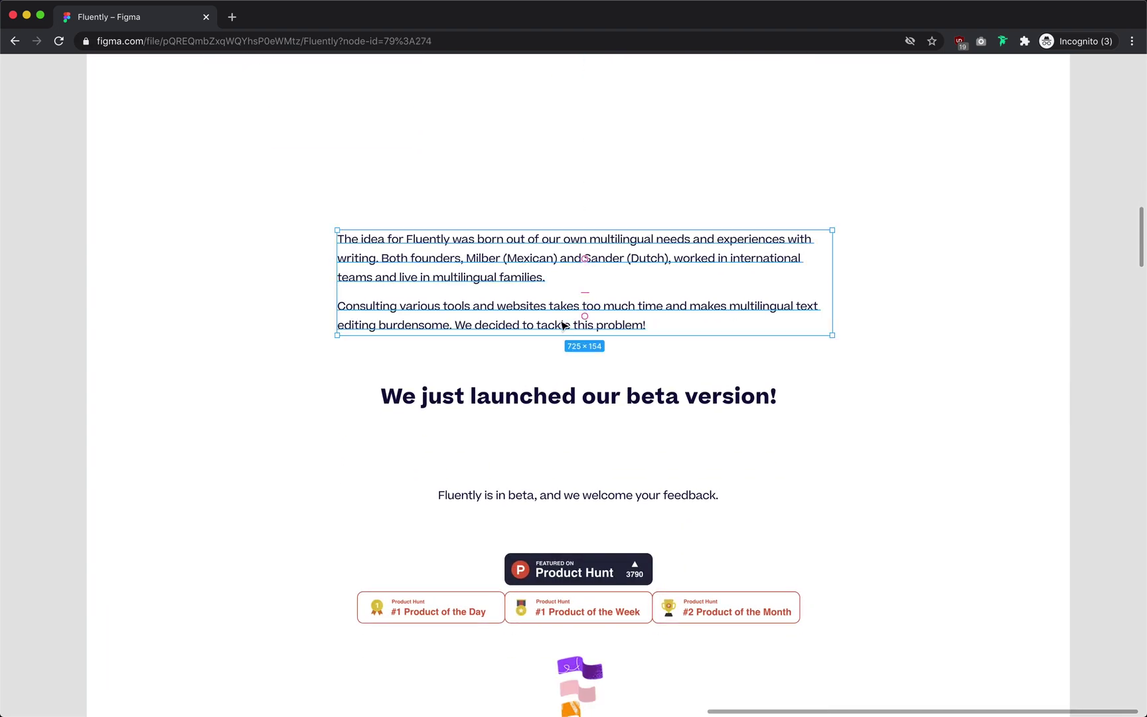
pyautogui.scroll(-3, 562, 326)
pyautogui.moveTo(485, 283); pyautogui.dragTo(964, 330)
pyautogui.scroll(4, 606, 310)
# Delete the heading "We just launched our beta version!" and the line "Fluently is in beta, and we welcome your feedback."
pyautogui.click(568, 362)
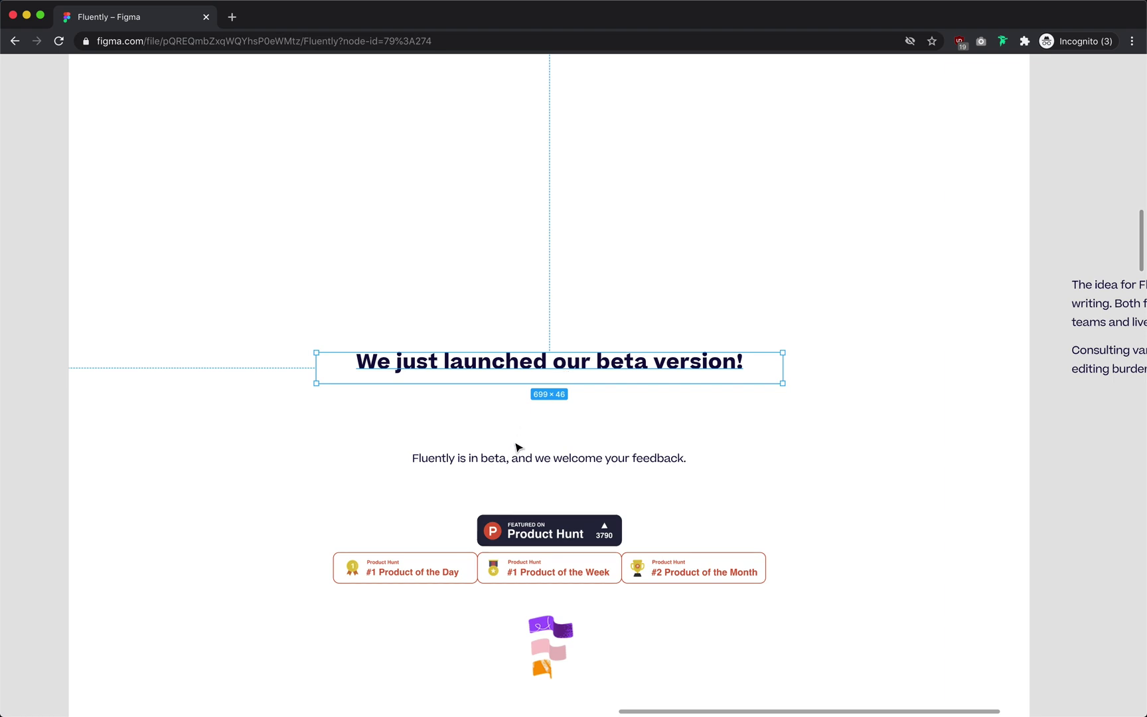
pyautogui.keyDown('shift'); pyautogui.click(510, 463); pyautogui.keyUp('shift')
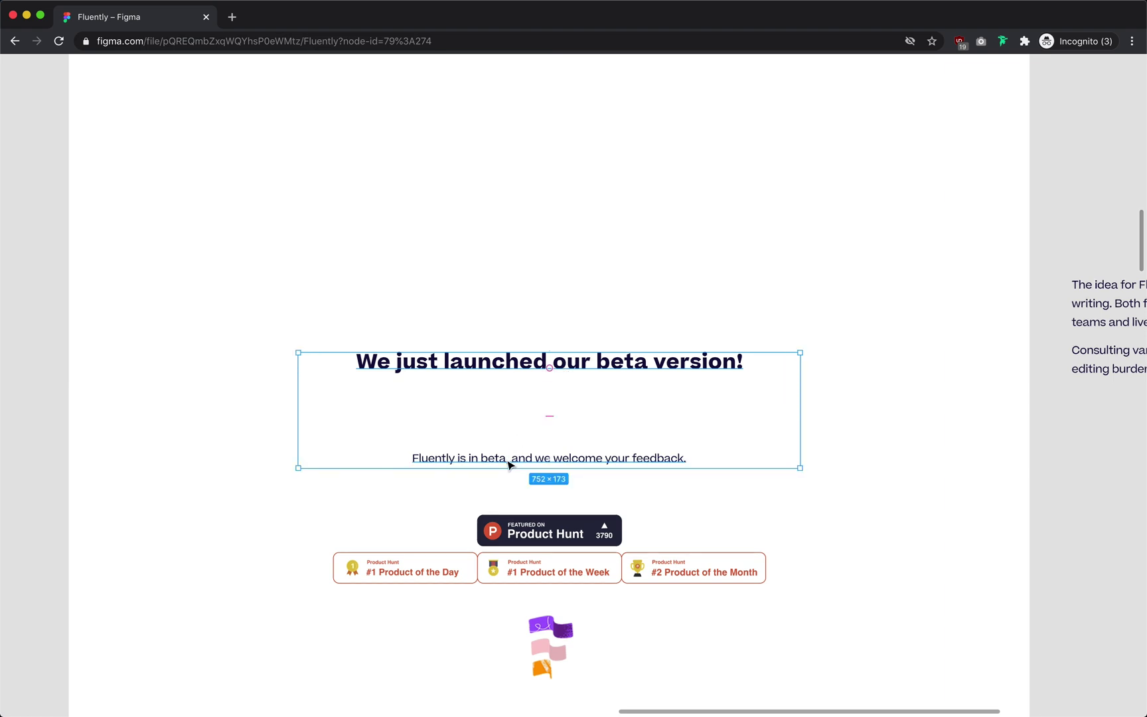
pyautogui.scroll(-3, 510, 464)
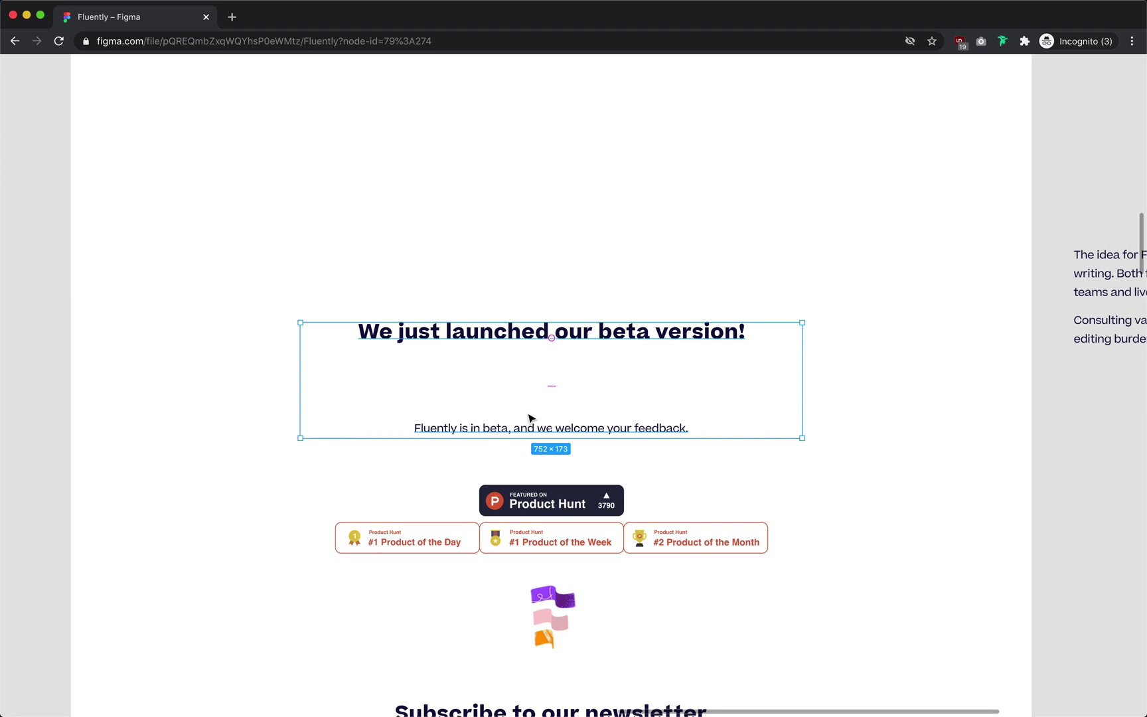
pyautogui.press('BackSpace')
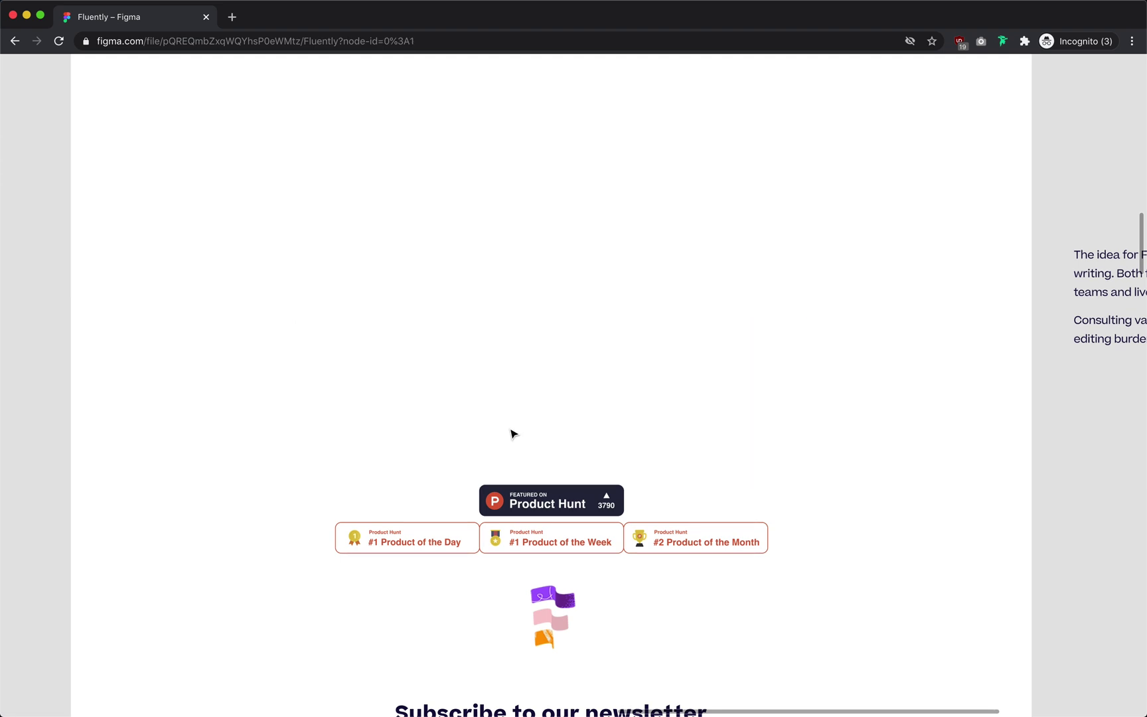
# Move the four Product Hunt badges up below the hero section and bring the interface back
pyautogui.moveTo(418, 458); pyautogui.dragTo(724, 572)
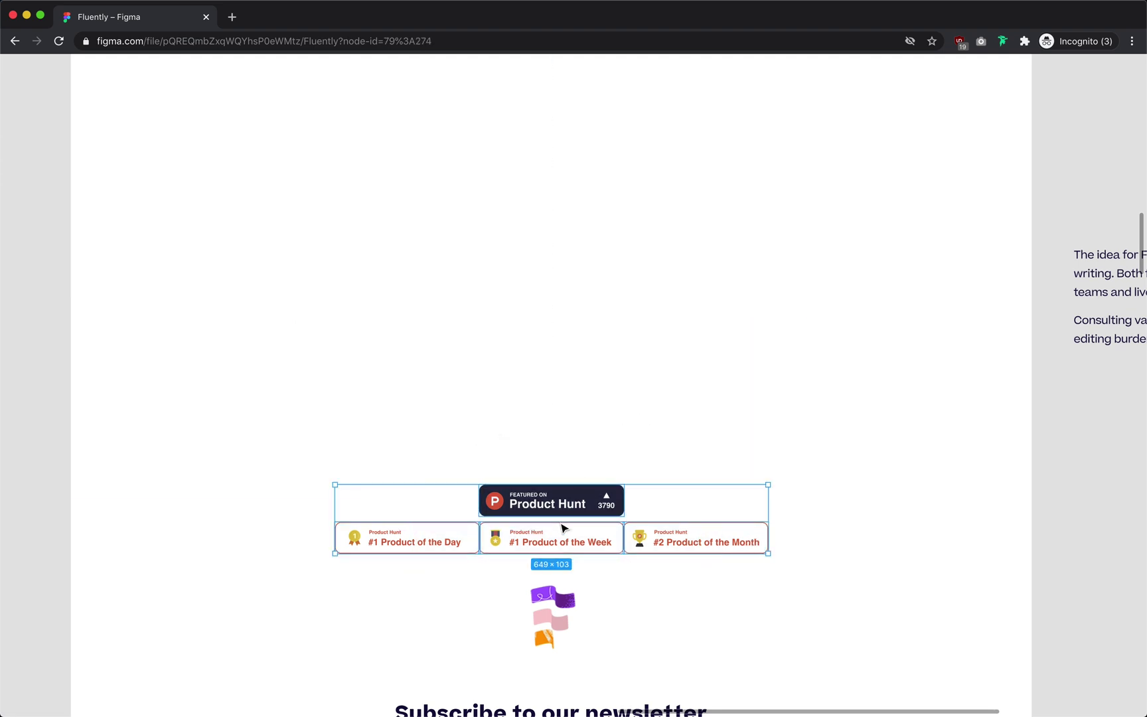
pyautogui.moveTo(563, 528); pyautogui.dragTo(514, 400)
pyautogui.scroll(8, 561, 299)
pyautogui.press('super+backslash')
pyautogui.click(455, 500)
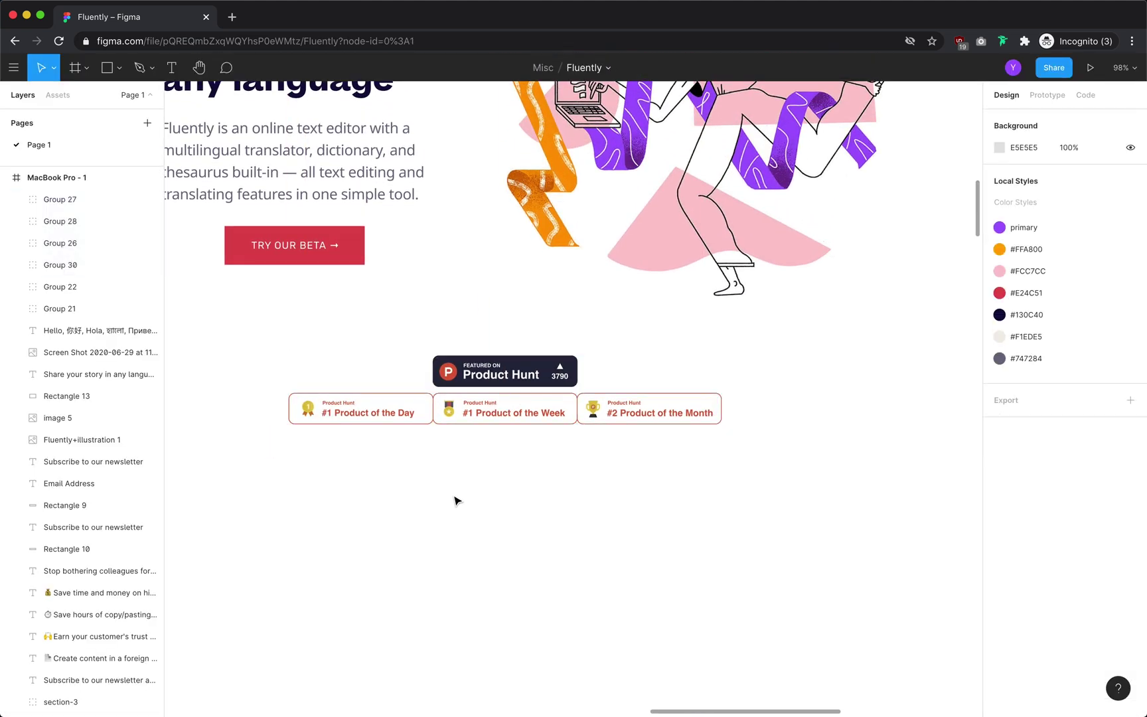
# Draw a light grey F5F5F5 band, 1440 px wide, across the page below the badges and shorten it to about 176 px
pyautogui.keyDown('ctrl'); pyautogui.scroll(-5, 454, 500); pyautogui.keyUp('ctrl')
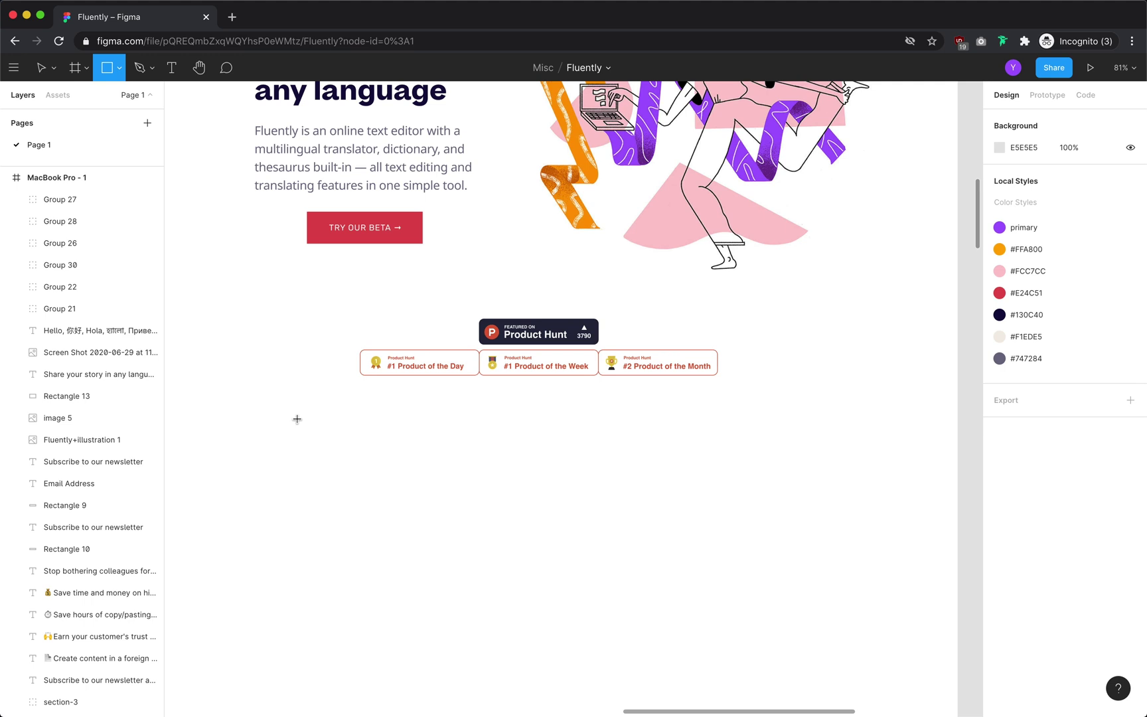
pyautogui.keyDown('ctrl'); pyautogui.scroll(-3, 297, 419); pyautogui.keyUp('ctrl')
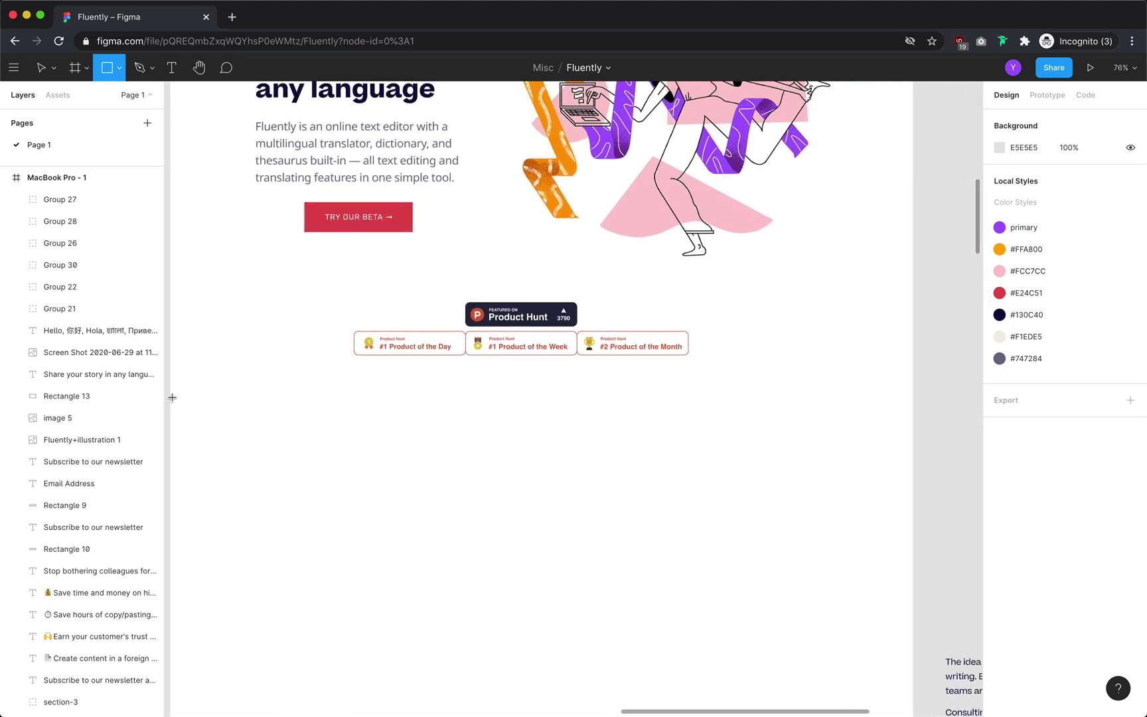
pyautogui.moveTo(170, 397)
pyautogui.mouseDown()
pyautogui.moveTo(760, 520)
pyautogui.moveTo(913, 512)
pyautogui.mouseUp()
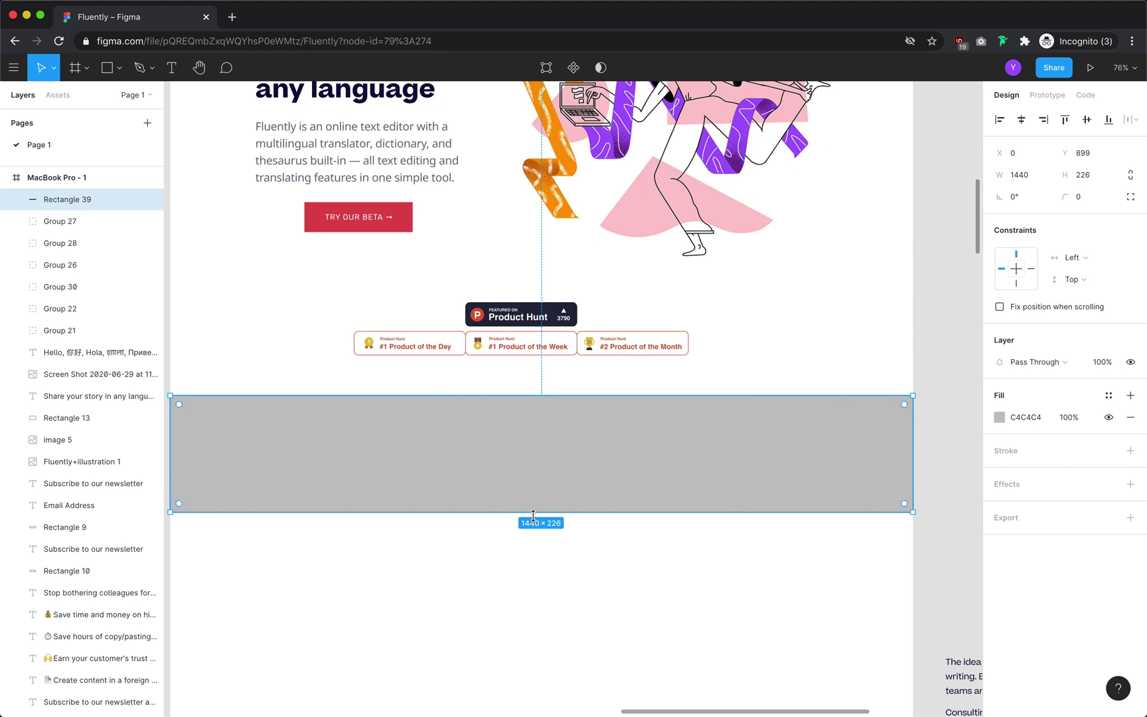
pyautogui.moveTo(533, 516); pyautogui.dragTo(537, 487)
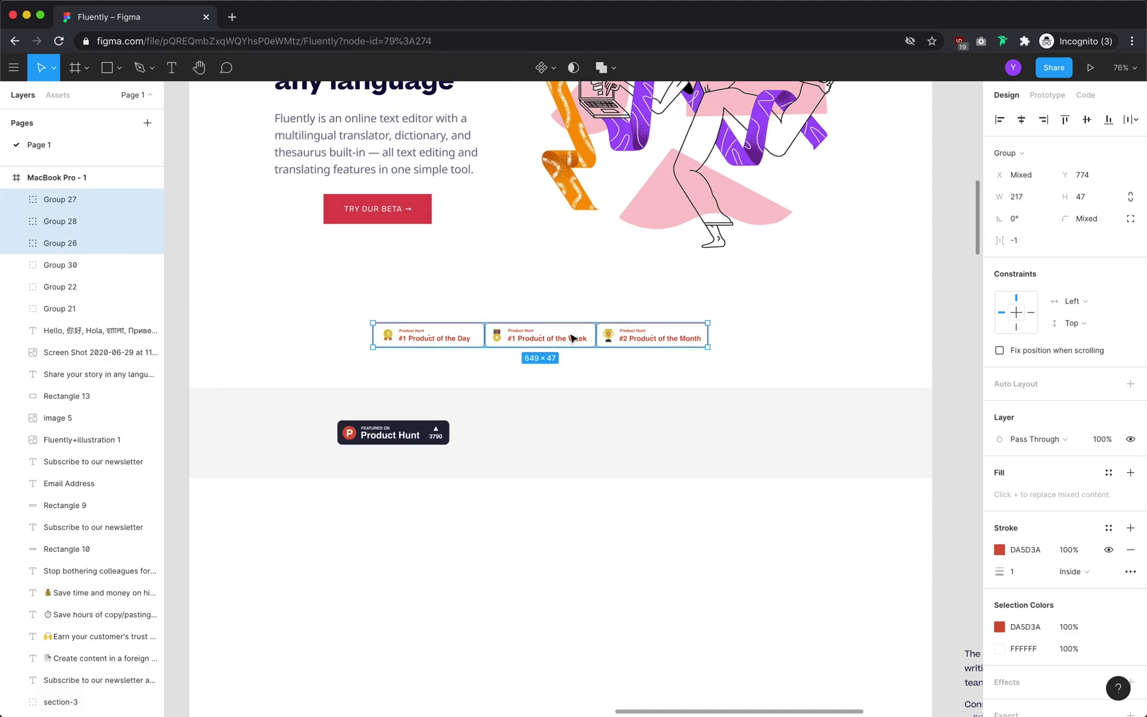
# Line up the four Product Hunt badges in one evenly spaced row on the grey band and group them
pyautogui.moveTo(562, 343); pyautogui.dragTo(649, 437)
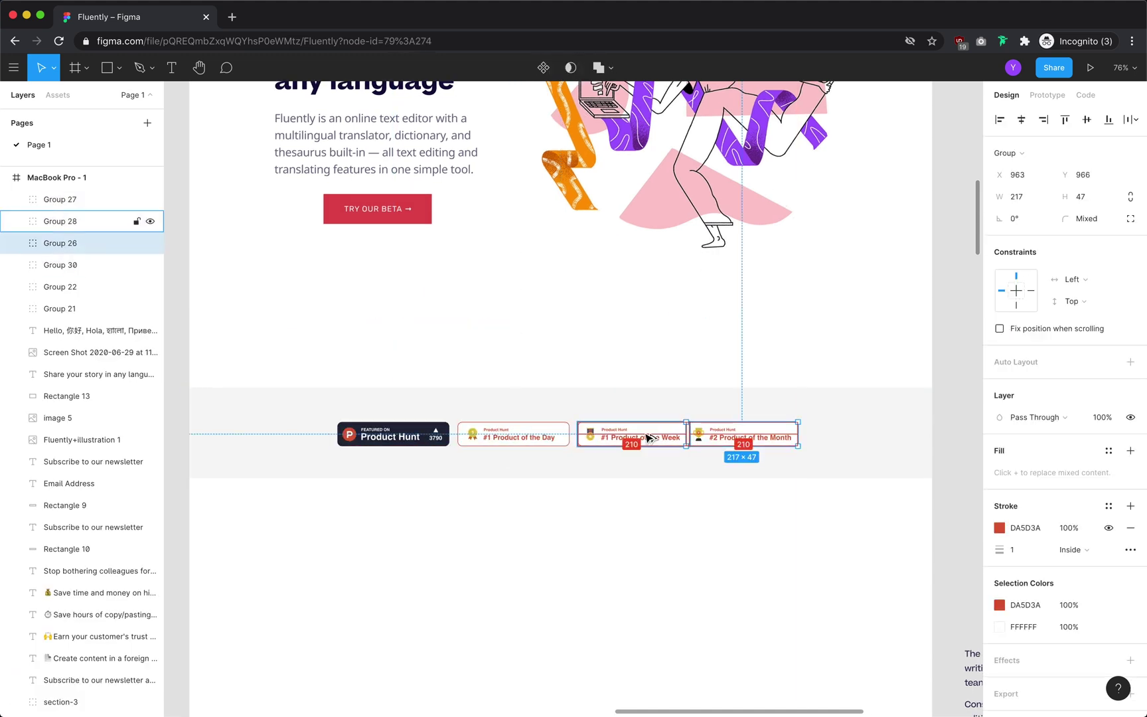
pyautogui.hotkey('shift', 'Right')
pyautogui.hotkey('shift', 'Right')
pyautogui.press('Right')
pyautogui.press('Right')
pyautogui.press('Right')
pyautogui.keyDown('shift'); pyautogui.click(632, 436); pyautogui.keyUp('shift')
pyautogui.keyDown('shift'); pyautogui.click(514, 436); pyautogui.keyUp('shift')
pyautogui.keyDown('shift'); pyautogui.click(373, 442); pyautogui.keyUp('shift')
pyautogui.press('super+g')
pyautogui.hotkey('ctrl', 'g')
# Add the centred heading "Find us on Product Hunt" above the badges in Noto Sans SemiBold, size 18
pyautogui.press('t')
pyautogui.moveTo(455, 399); pyautogui.dragTo(678, 416)
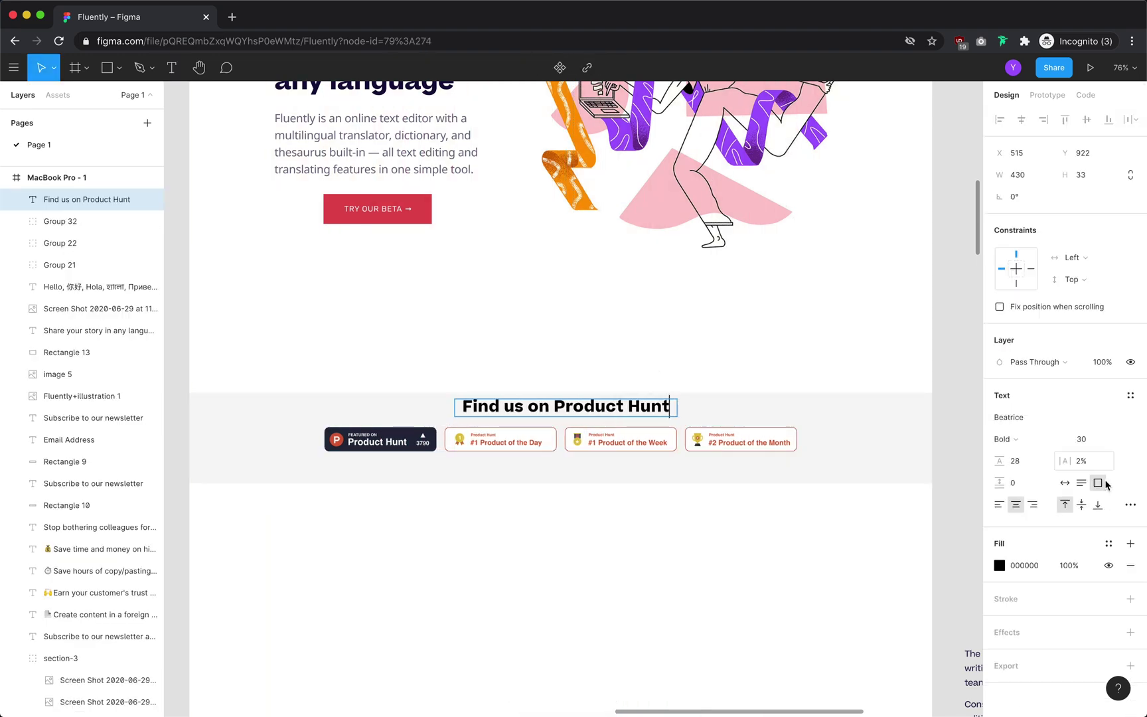
pyautogui.press('Escape')
pyautogui.click(1010, 418)
pyautogui.write('Noto Sans')
pyautogui.click(1082, 439)
pyautogui.write('18')
pyautogui.moveTo(565, 407); pyautogui.dragTo(560, 413)
pyautogui.click(1015, 439)
pyautogui.click(1030, 423)
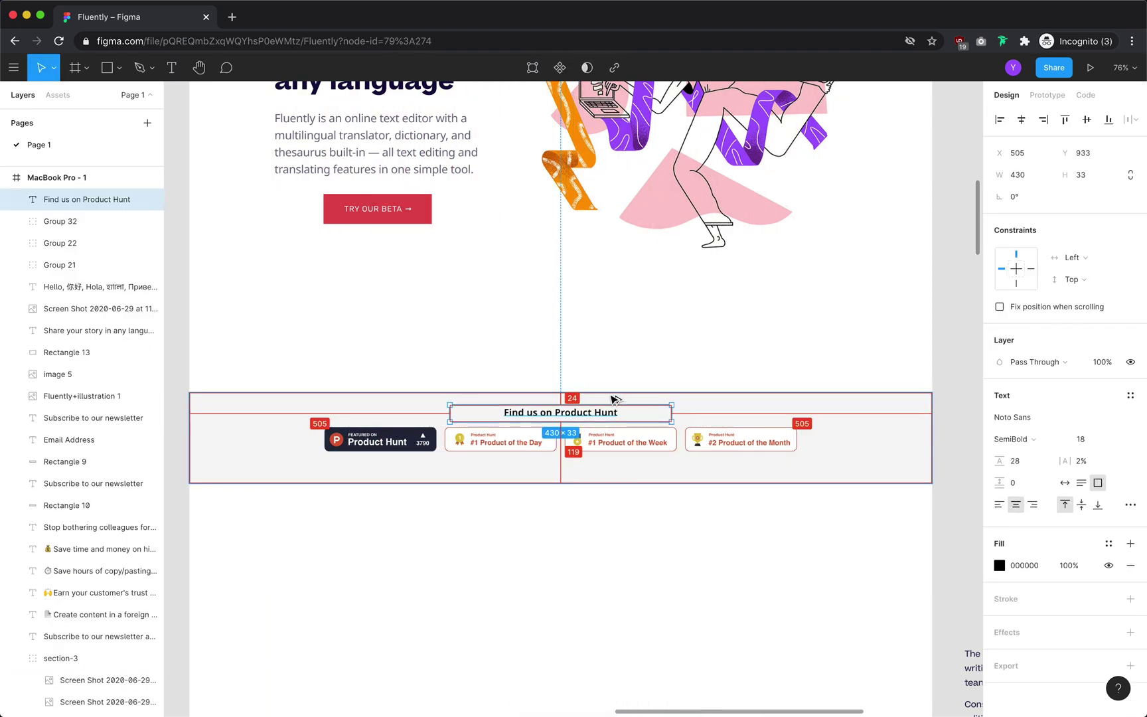
# Nudge the "Find us on Product Hunt" heading down 12 px and the badge group down about 20 px within the band
pyautogui.hotkey('shift', 'Down')
pyautogui.press('Down')
pyautogui.press('Down')
pyautogui.click(601, 441)
pyautogui.hotkey('shift', 'Down')
pyautogui.hotkey('shift', 'Down')
pyautogui.press('Down')
pyautogui.press('Down')
pyautogui.press('Down')
pyautogui.press('Down')
pyautogui.press('Down')
pyautogui.press('Up')
pyautogui.press('Up')
pyautogui.press('Up')
pyautogui.press('Up')
pyautogui.press('Up')
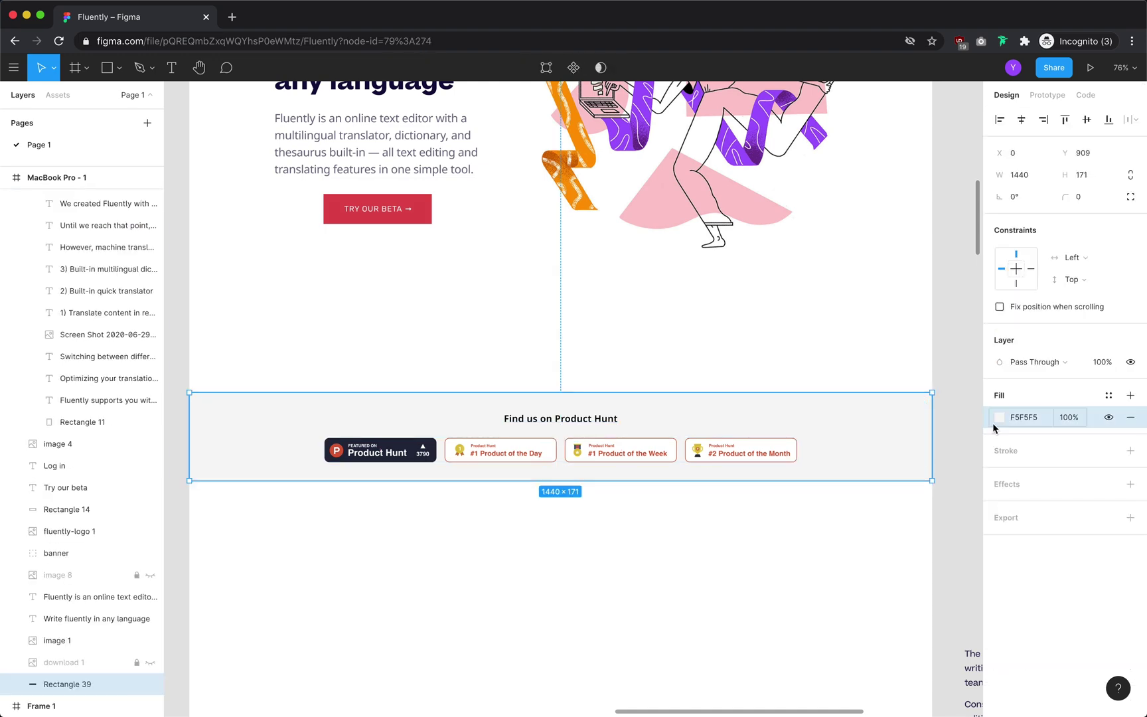
# Recolour the Product Hunt band, group it with its heading and badges, and move the group up to Y 792
pyautogui.click(999, 422)
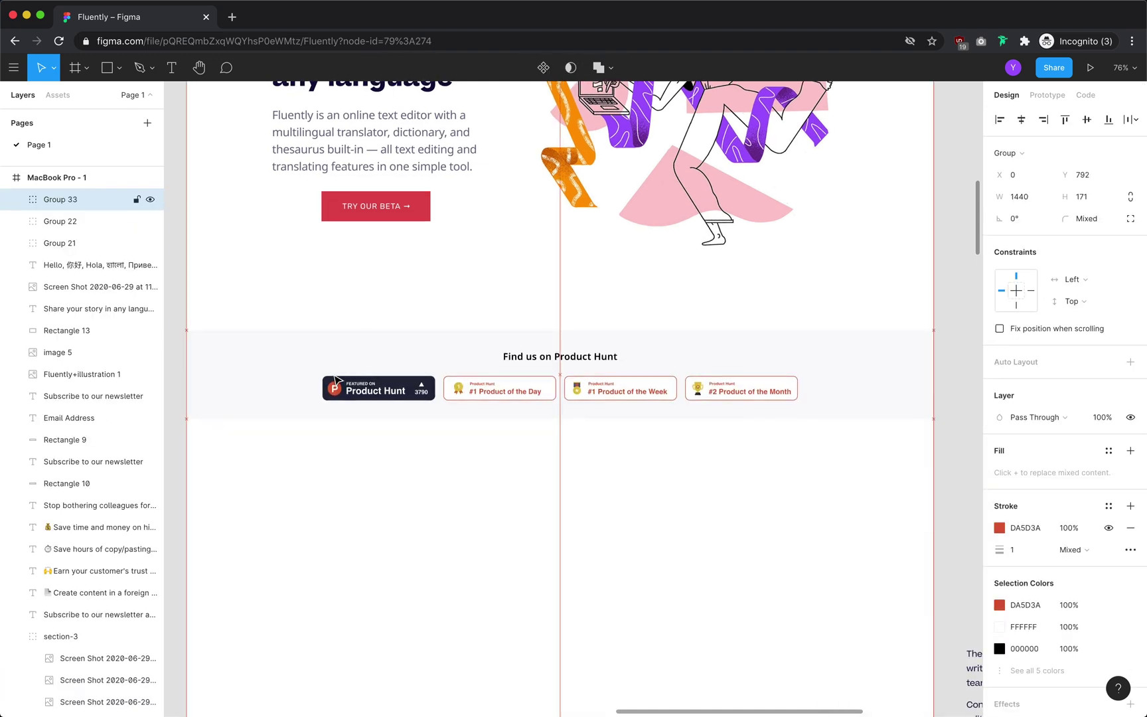
pyautogui.scroll(3, 337, 380)
pyautogui.scroll(-3, 345, 394)
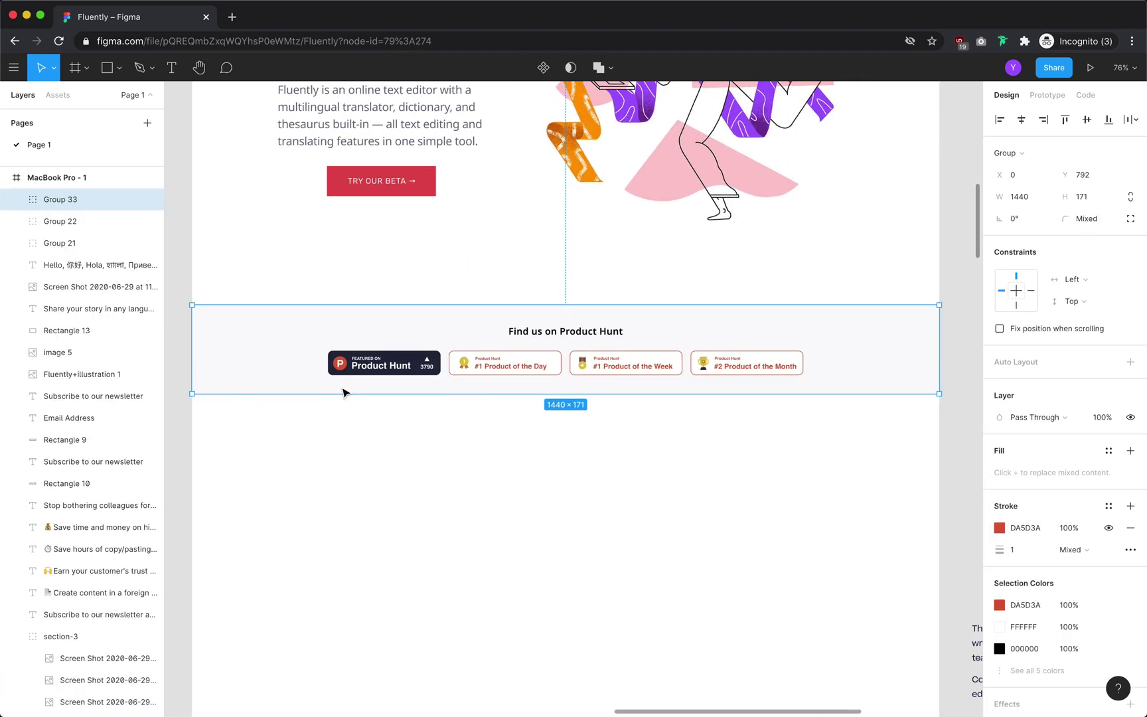
# Delete the upper newsletter sign-up block together with the flag logo above it
pyautogui.scroll(-10, 344, 393)
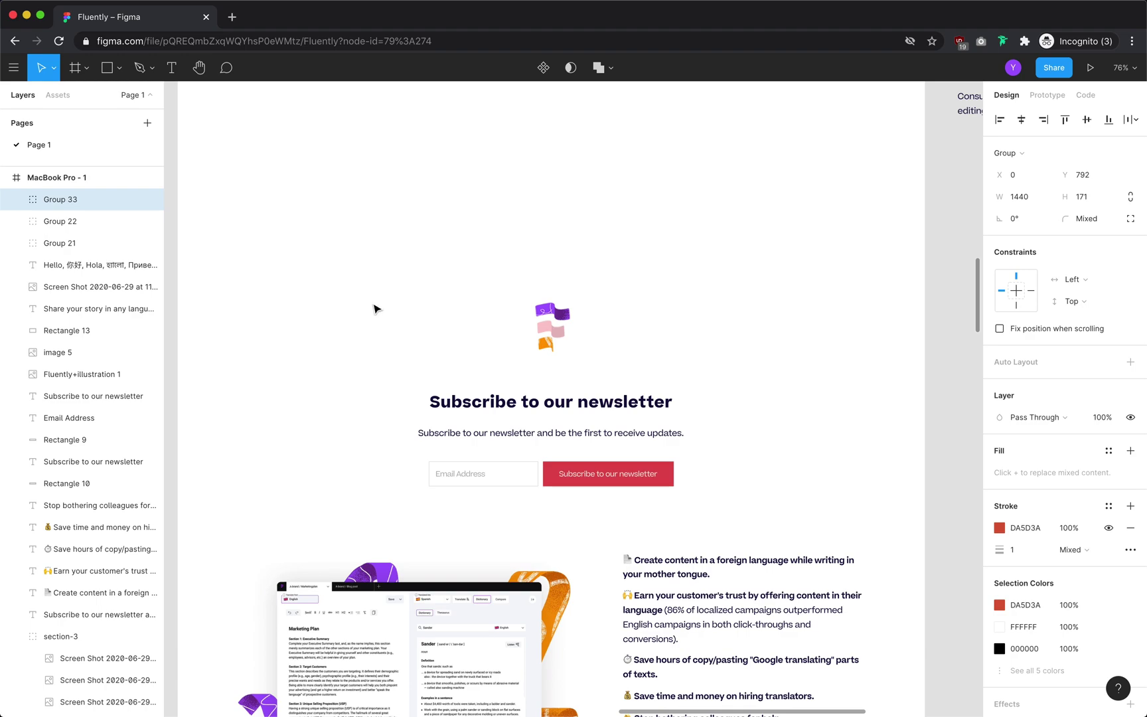
pyautogui.moveTo(369, 271); pyautogui.dragTo(724, 513)
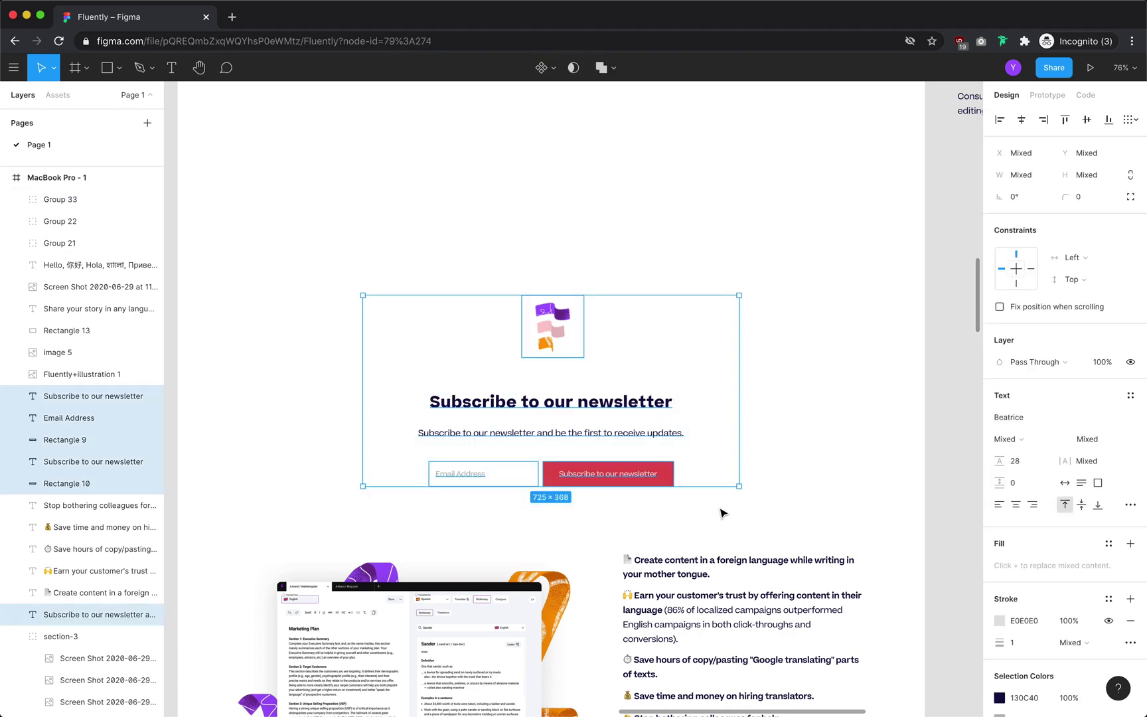
pyautogui.scroll(-20, 724, 513)
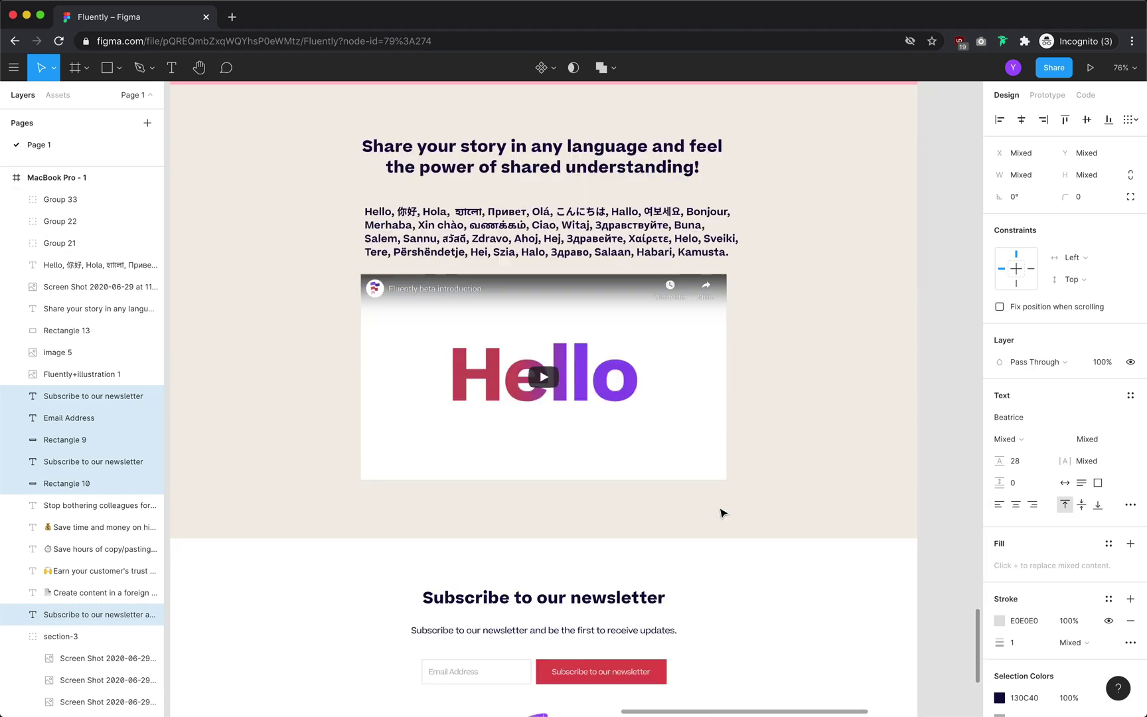
pyautogui.scroll(-5, 722, 515)
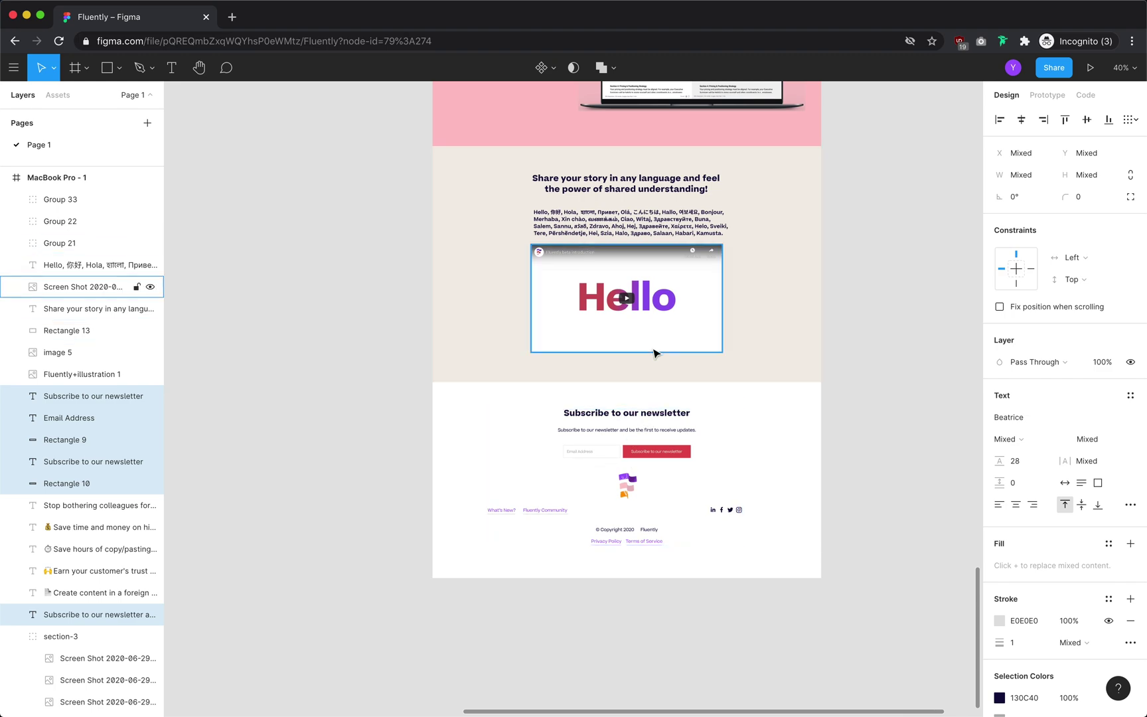
pyautogui.scroll(20, 654, 354)
pyautogui.hscroll(2, 654, 354)
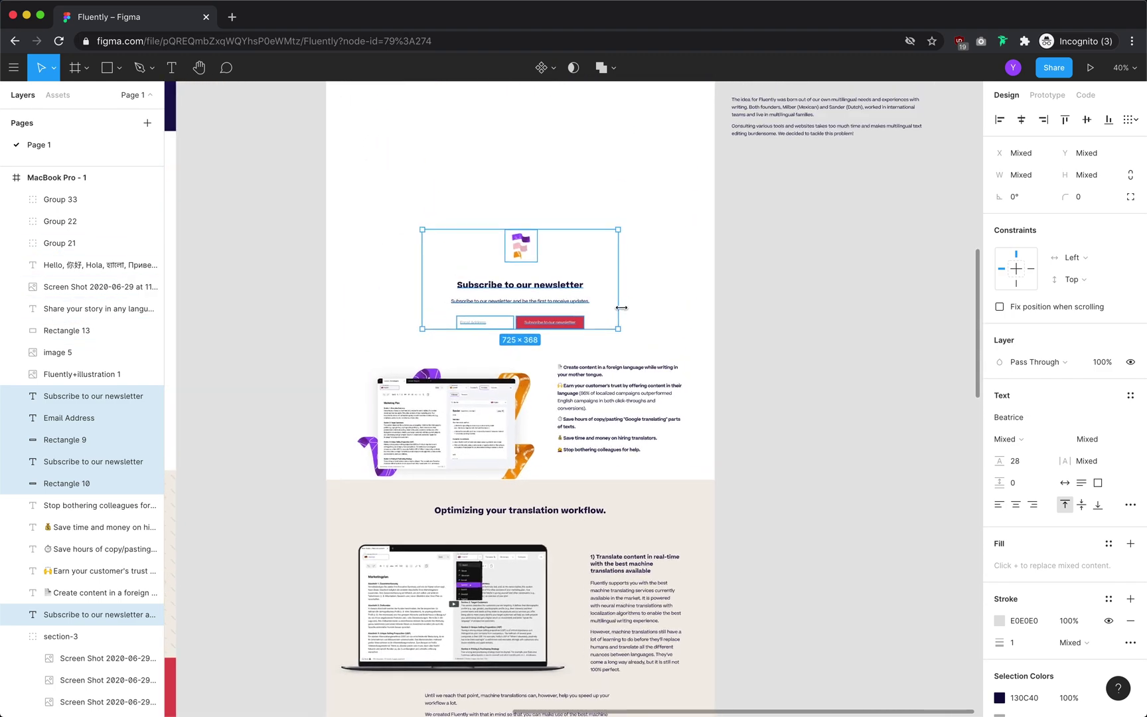
pyautogui.scroll(5, 622, 307)
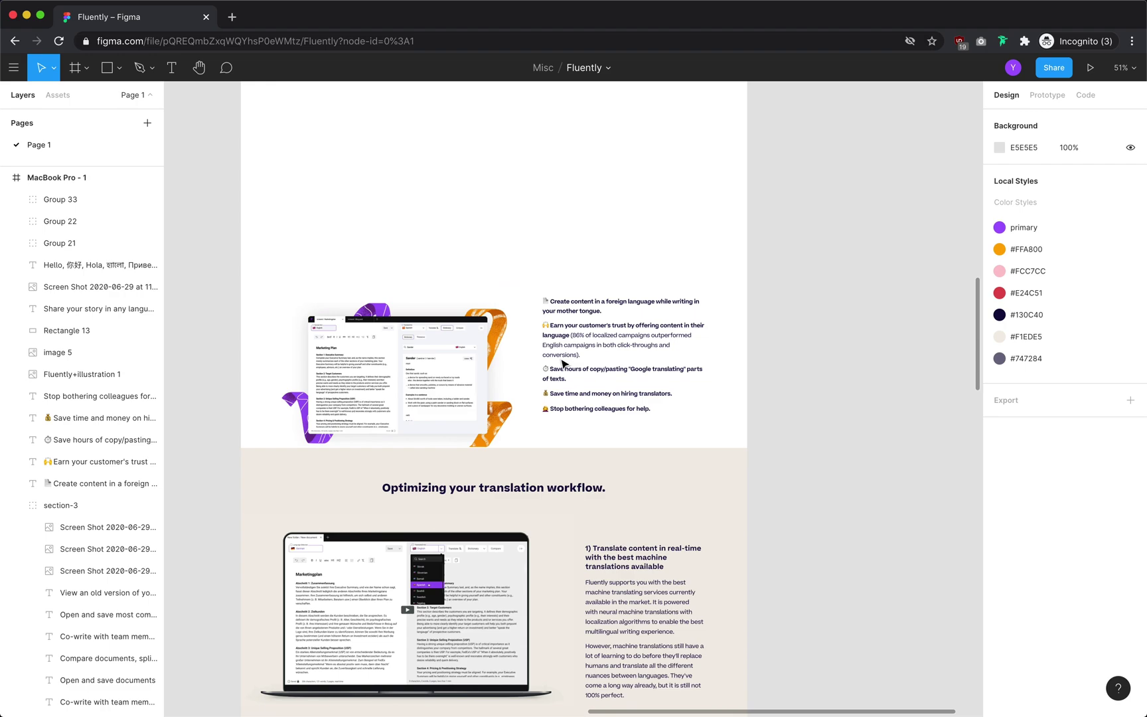
# Move the headings "Optimizing your translation workflow." and "1) Translate content in real-time" into the empty white area above the product screenshot
pyautogui.scroll(-1, 562, 363)
pyautogui.click(297, 501)
pyautogui.moveTo(488, 135); pyautogui.dragTo(343, 136)
pyautogui.scroll(-2, 454, 398)
pyautogui.moveTo(573, 466); pyautogui.dragTo(377, 235)
pyautogui.scroll(4, 376, 235)
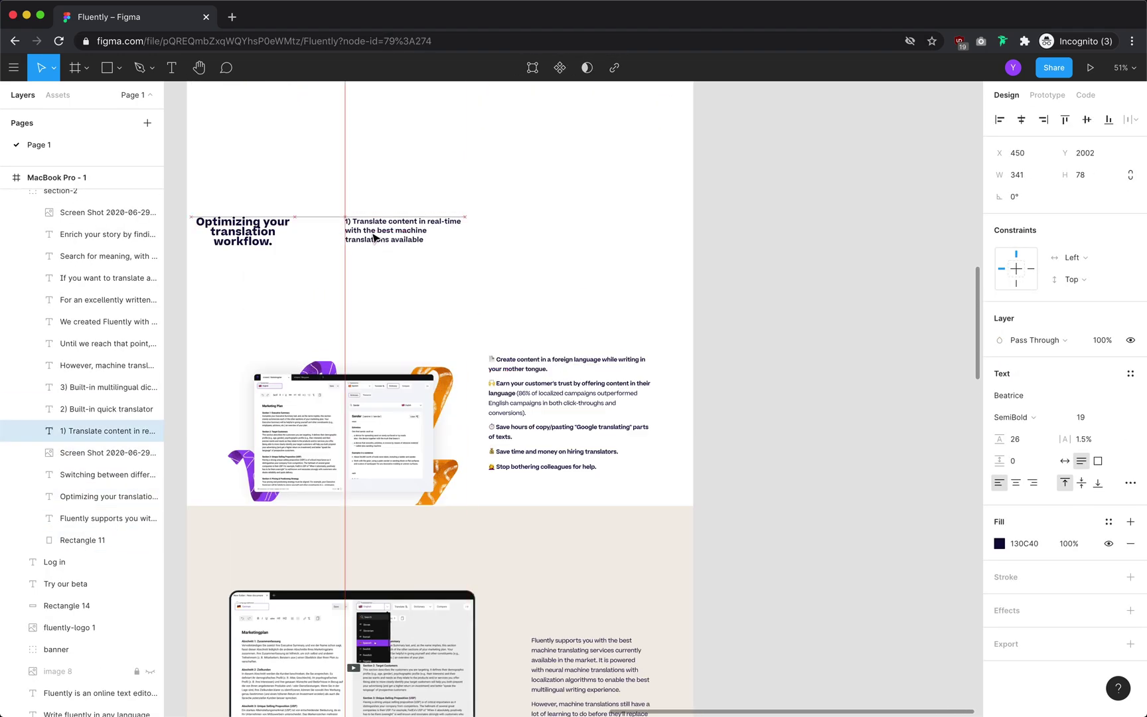
# Move the headings "2) Built-in quick translator" and "3) Built-in multilingual dictionary & synonym libraries" up toward the collected headings
pyautogui.scroll(-7, 425, 399)
pyautogui.moveTo(465, 504); pyautogui.dragTo(451, 285)
pyautogui.scroll(7, 491, 299)
pyautogui.press('super+z')
pyautogui.press('super+z')
pyautogui.press('super+z')
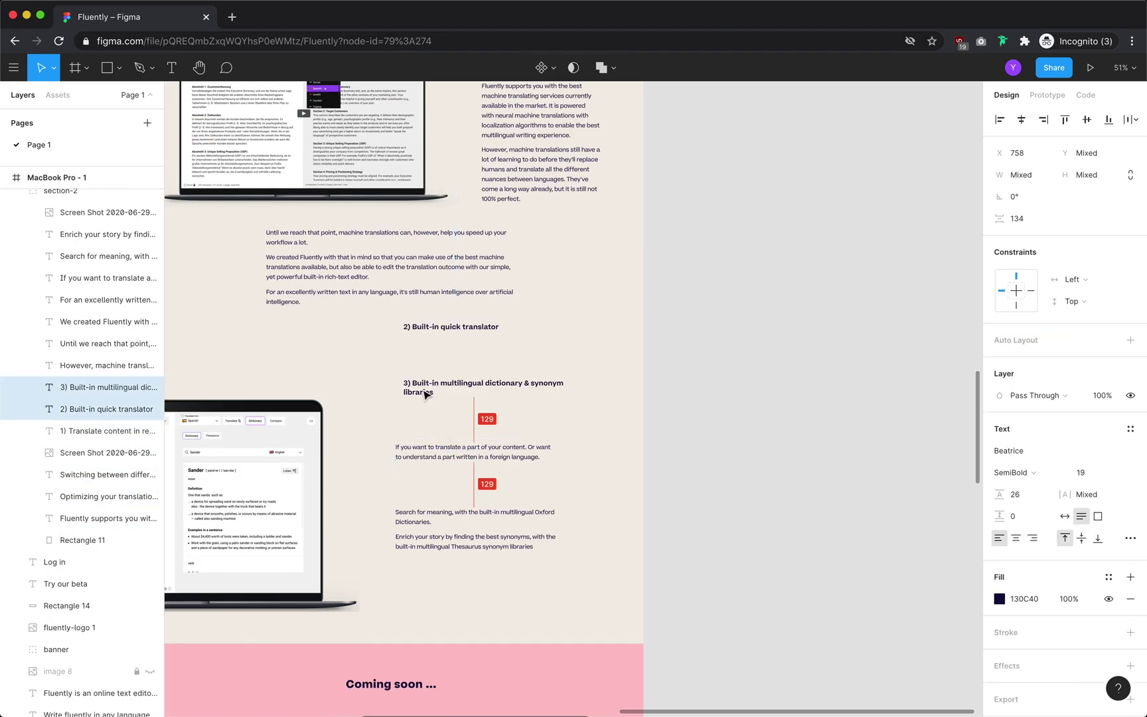
# Add the "Switching between different tools" heading and the "Create content in a foreign language" text to the collected headings
pyautogui.press('super+z')
pyautogui.press('super+z')
pyautogui.press('super+z')
pyautogui.press('super+z')
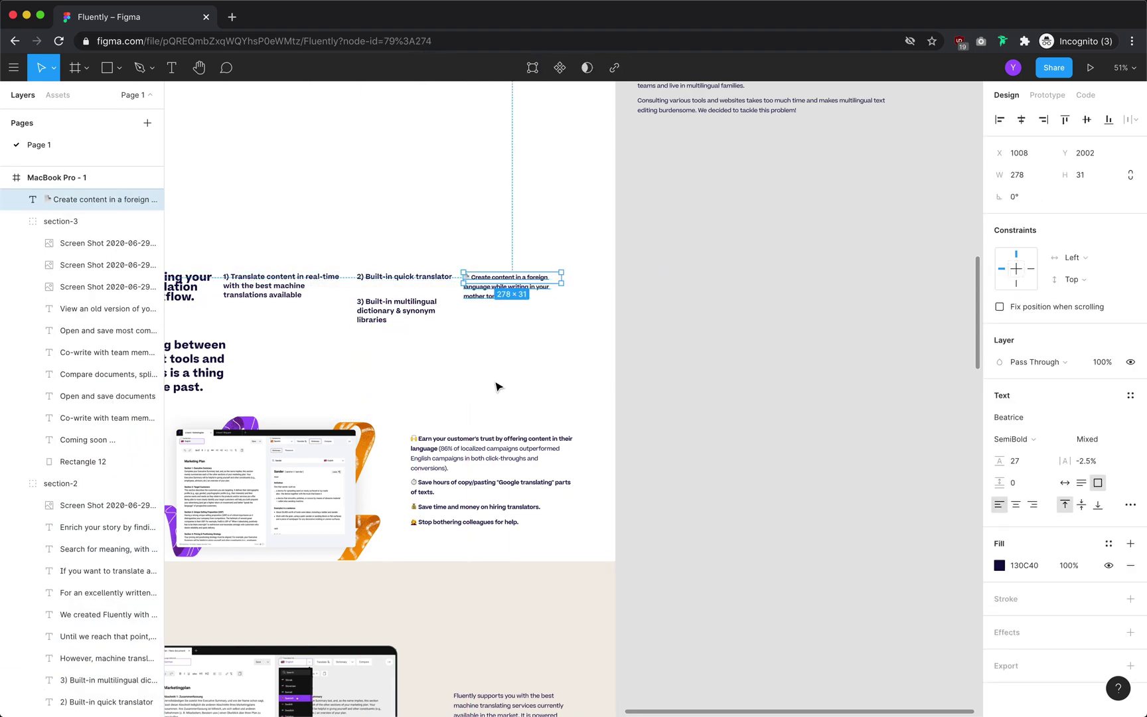
# Bring the heading "Co-write with team members or invite guest writers for proof readings" into the row of collected headings
pyautogui.press('super+z')
pyautogui.press('super+z')
pyautogui.press('super+z')
pyautogui.press('super+z')
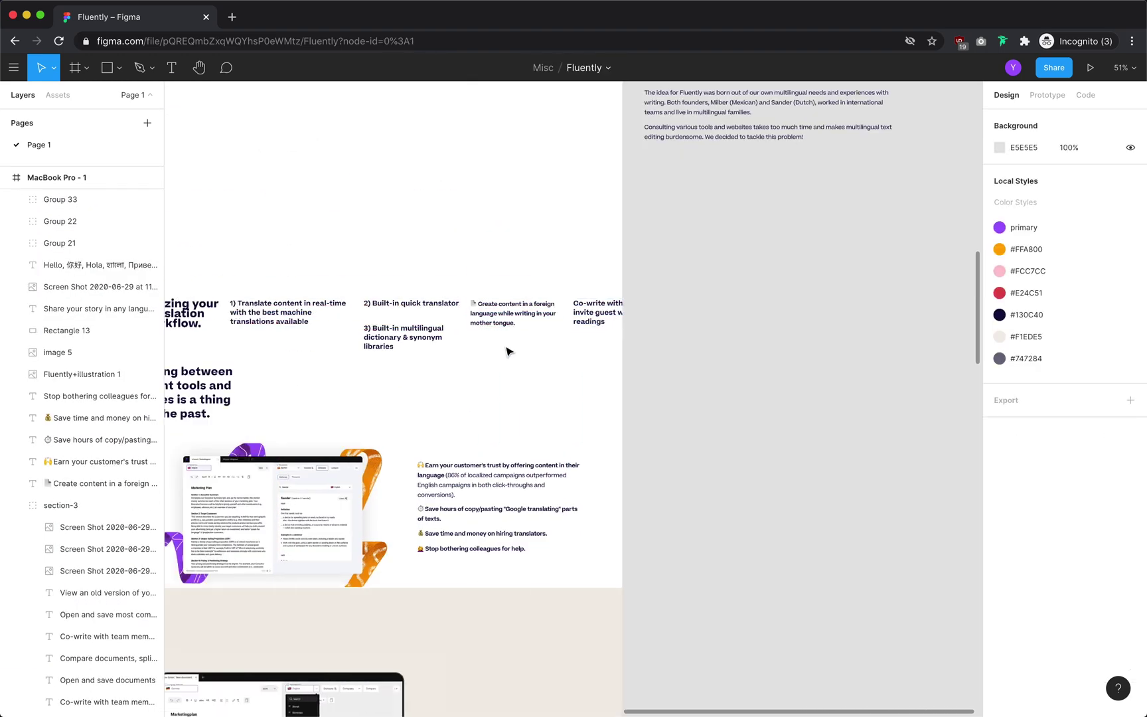
# Ungroup section-2, move heading 1) to X 355, and bring heading 3) closer beneath heading 2)
pyautogui.press('super+z')
pyautogui.press('super+z')
pyautogui.press('super+z')
pyautogui.press('super+z')
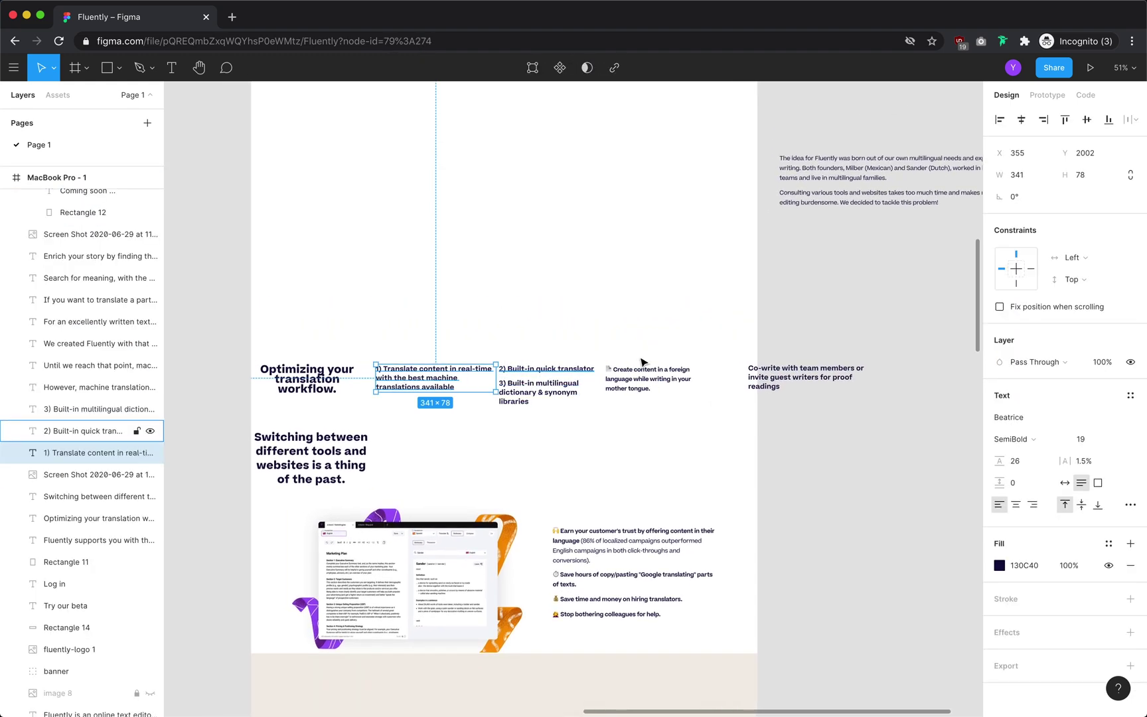
pyautogui.press('super+z')
# Examine the laptop image and the machine translation paragraphs in the beige section with the interface hidden
pyautogui.scroll(-10, 645, 443)
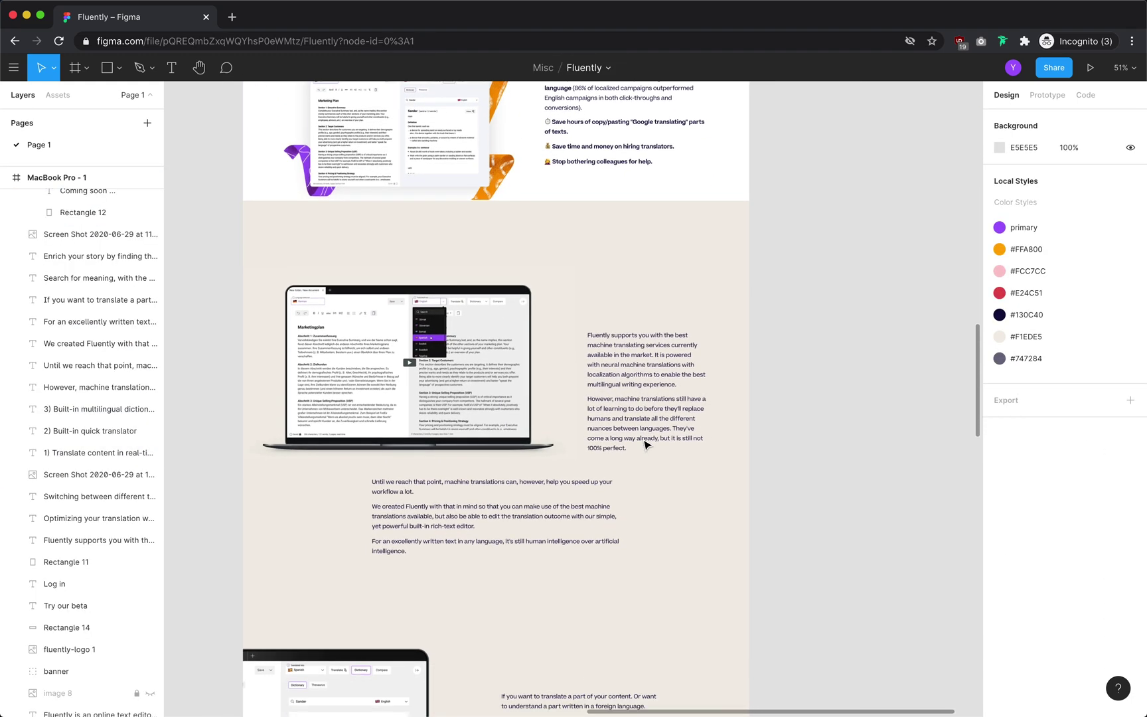
pyautogui.scroll(-2, 535, 410)
pyautogui.scroll(5, 534, 410)
pyautogui.press('super+backslash')
pyautogui.scroll(3, 533, 410)
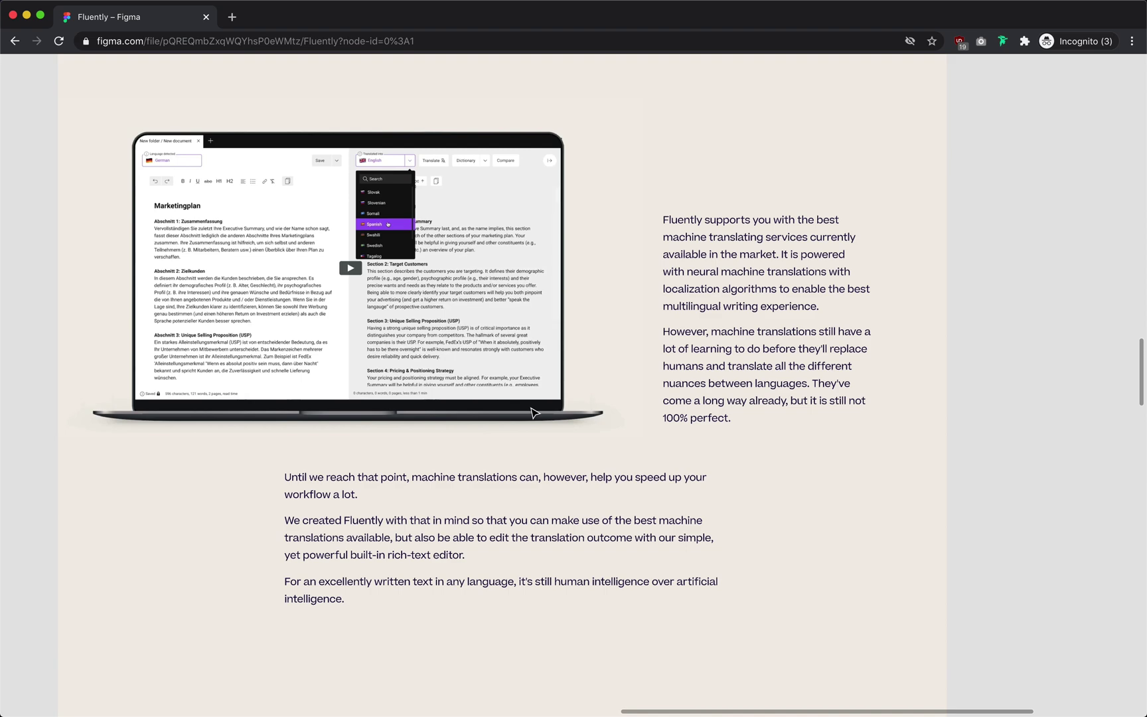
pyautogui.scroll(1, 534, 413)
pyautogui.moveTo(44, 109); pyautogui.dragTo(928, 637)
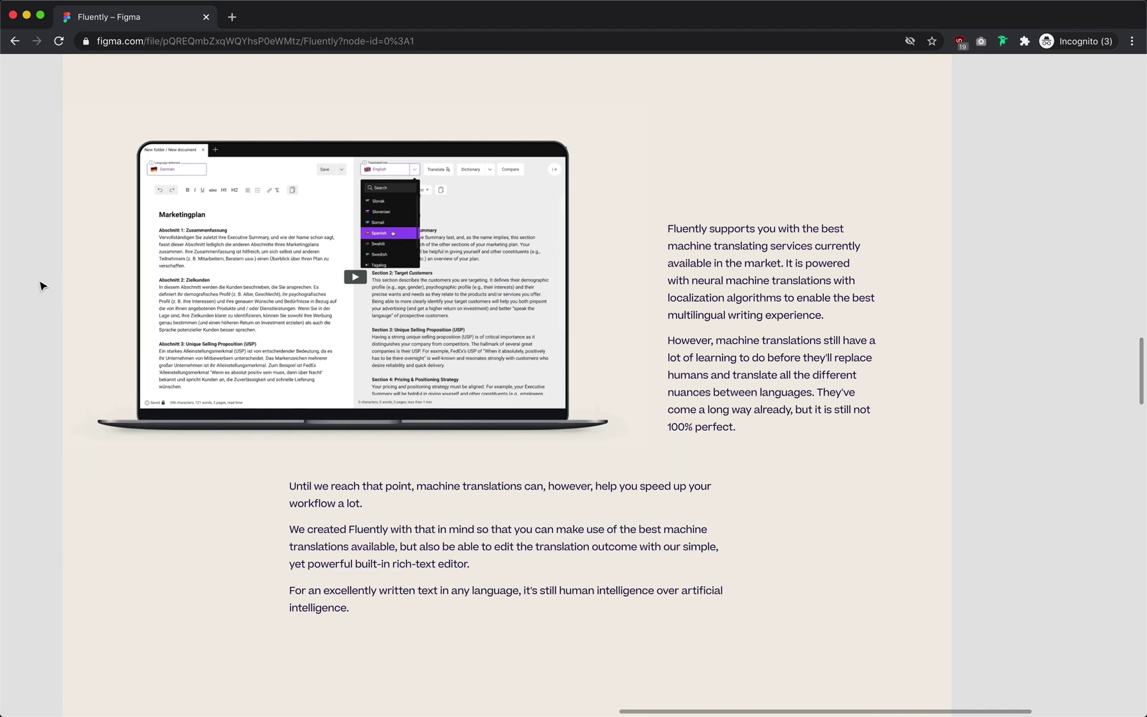
pyautogui.moveTo(12, 211); pyautogui.dragTo(836, 615)
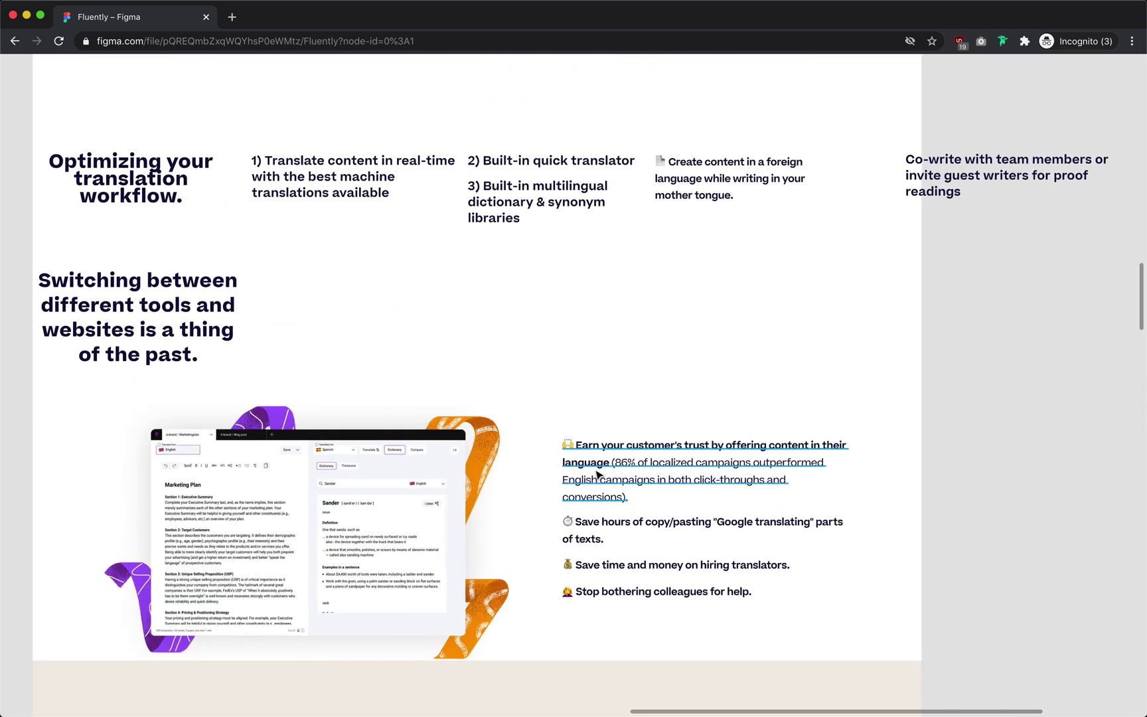
# Move the "Earn your customer's trust" paragraph up into the empty area below the Product Hunt band
pyautogui.scroll(5, 607, 477)
pyautogui.moveTo(512, 400); pyautogui.dragTo(996, 534)
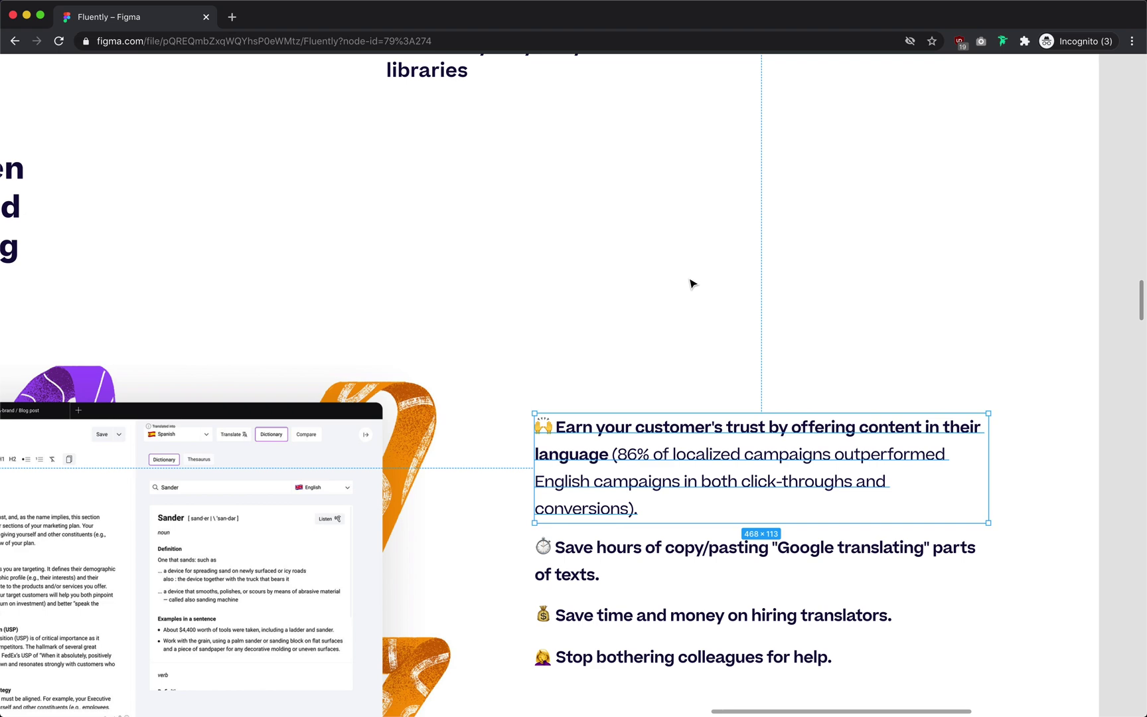
pyautogui.scroll(-3, 690, 284)
pyautogui.scroll(15, 569, 291)
pyautogui.moveTo(642, 431); pyautogui.dragTo(363, 385)
pyautogui.moveTo(432, 364); pyautogui.dragTo(361, 665)
# Draw a full-width dark navy rectangle directly under the Product Hunt band and shift the "Earn your customer's trust" paragraph slightly left
pyautogui.press('r')
pyautogui.press('super+backslash')
pyautogui.scroll(-4, 440, 309)
pyautogui.moveTo(198, 290); pyautogui.dragTo(857, 409)
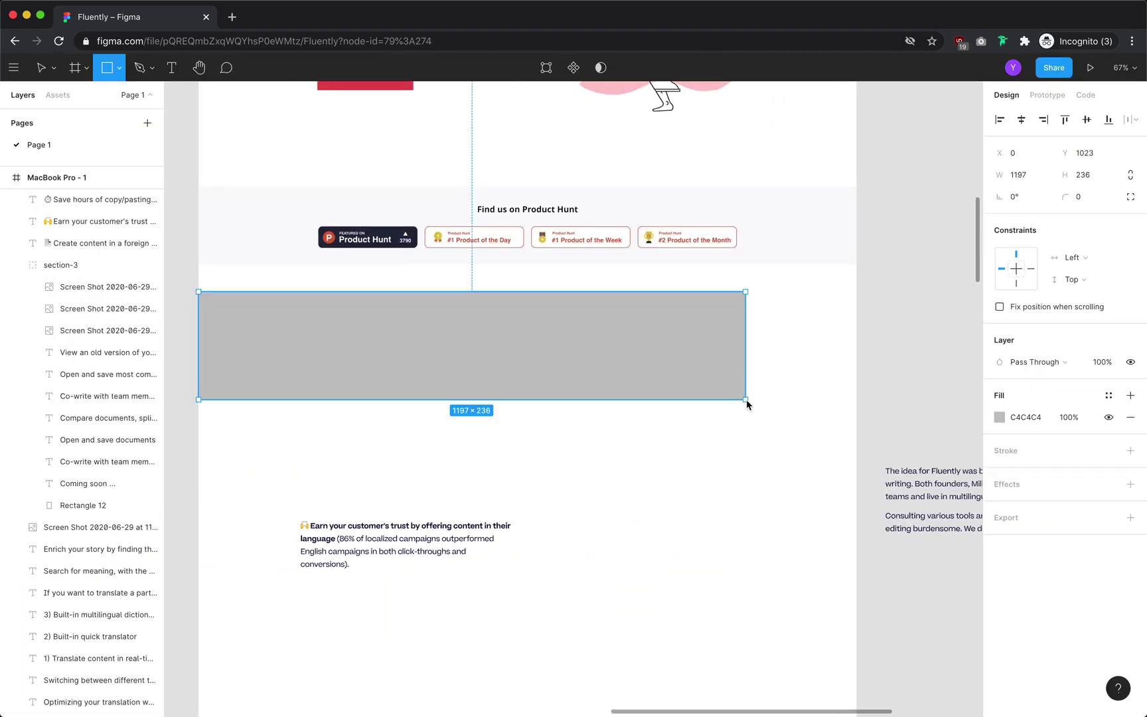
pyautogui.moveTo(586, 384); pyautogui.dragTo(586, 468)
pyautogui.click(999, 418)
pyautogui.click(905, 652)
pyautogui.moveTo(385, 545); pyautogui.dragTo(359, 557)
# Show the layout grids and place a 421 × 142 text box with white 32 px text "Ear" in the navy band
pyautogui.press('t')
pyautogui.moveTo(254, 302); pyautogui.dragTo(447, 366)
pyautogui.hotkey('ctrl', 'g')
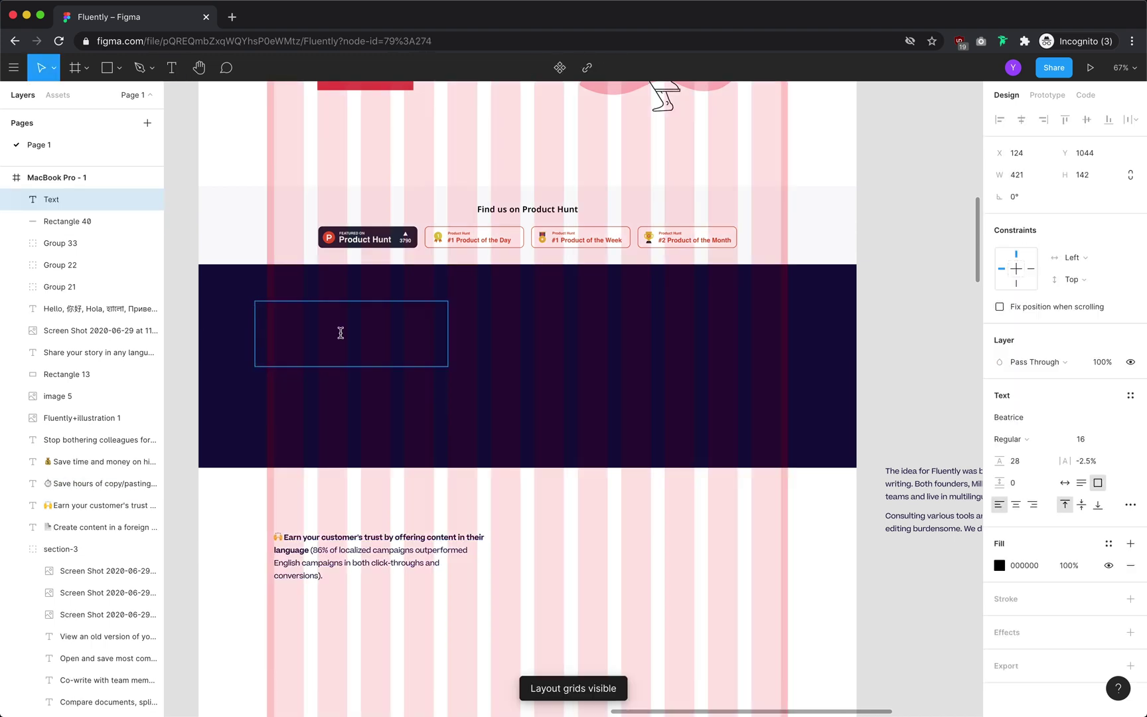
pyautogui.write('Ear')
pyautogui.click(999, 564)
pyautogui.moveTo(856, 425); pyautogui.dragTo(791, 333)
pyautogui.moveTo(267, 308); pyautogui.dragTo(311, 314)
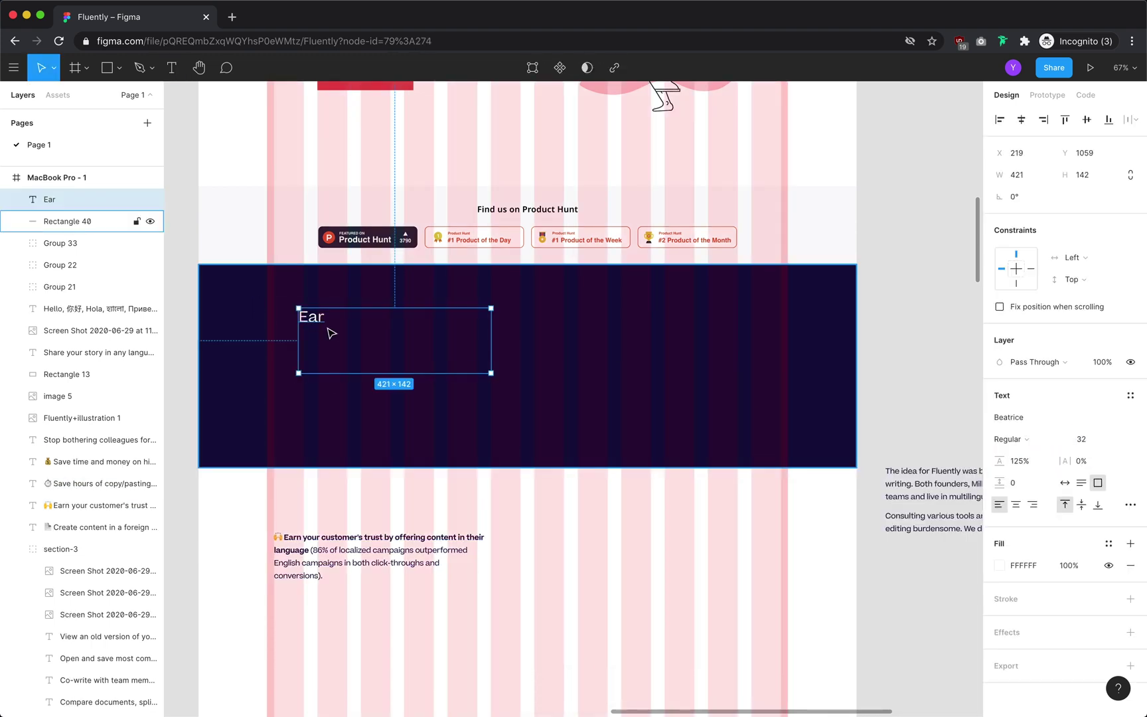
# Turn the white text into a bold "Create content in your customer's native language" heading, 445 wide and aligned to the grid columns
pyautogui.scroll(5, 413, 371)
pyautogui.moveTo(413, 355); pyautogui.dragTo(445, 344)
pyautogui.moveTo(574, 310); pyautogui.dragTo(591, 310)
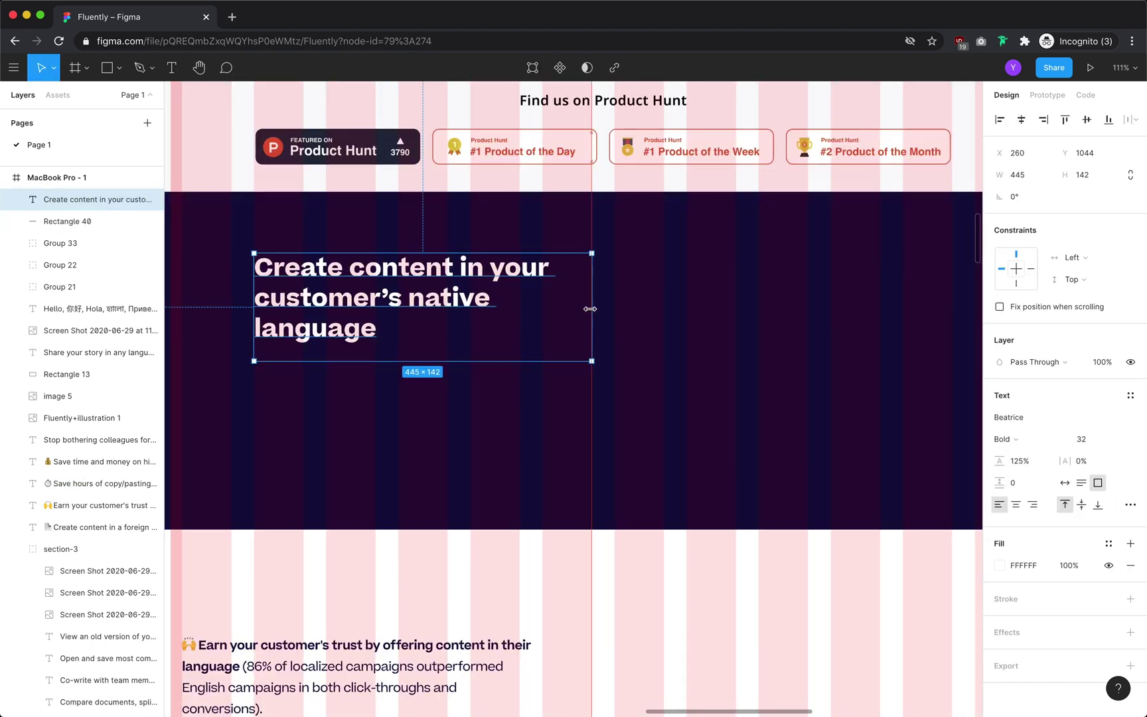
pyautogui.moveTo(423, 361); pyautogui.dragTo(423, 345)
# Draw a text box for a paragraph beneath the white heading and set its fill to white
pyautogui.scroll(-2, 425, 359)
pyautogui.press('t')
pyautogui.moveTo(293, 317); pyautogui.dragTo(608, 405)
pyautogui.scroll(-2, 465, 478)
pyautogui.press('t')
pyautogui.moveTo(332, 261); pyautogui.dragTo(562, 308)
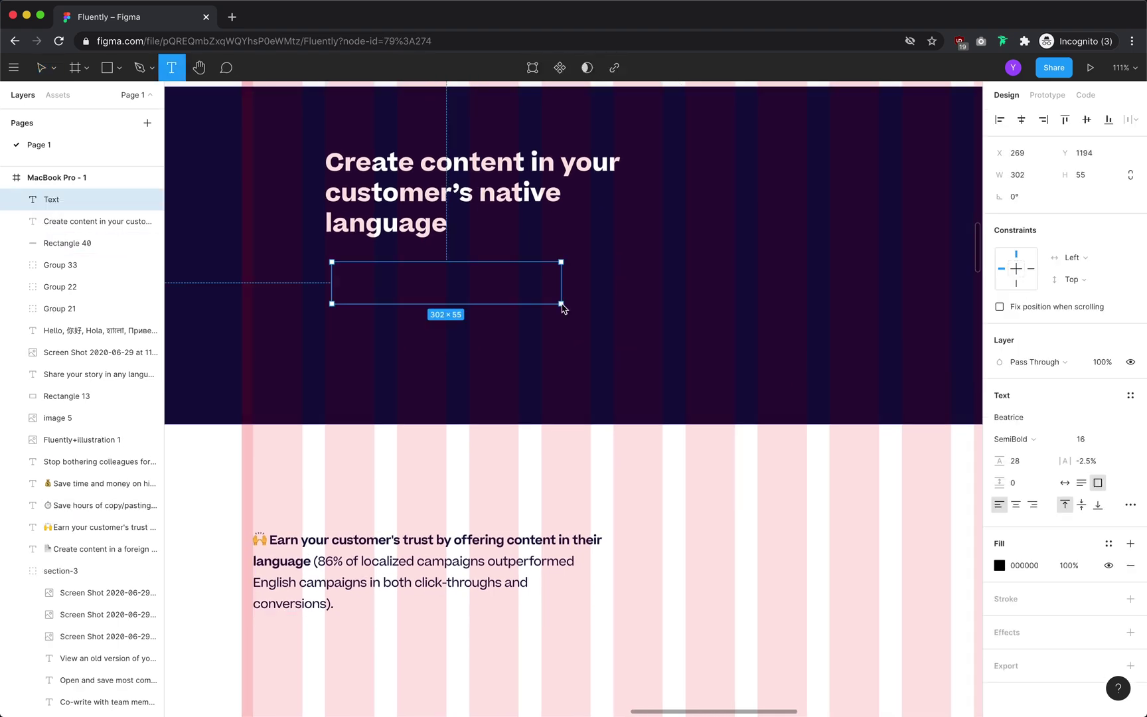
pyautogui.click(999, 567)
pyautogui.moveTo(857, 425); pyautogui.dragTo(816, 372)
pyautogui.click(972, 360)
# Enter "Research shows that 86% of localized campaigns outperformed English campaigns in both click-throughs and conversions." in 18 px Noto Sans Regular, 150% line height
pyautogui.write('Research')
pyautogui.click(1012, 439)
pyautogui.click(1012, 407)
pyautogui.write('sh')
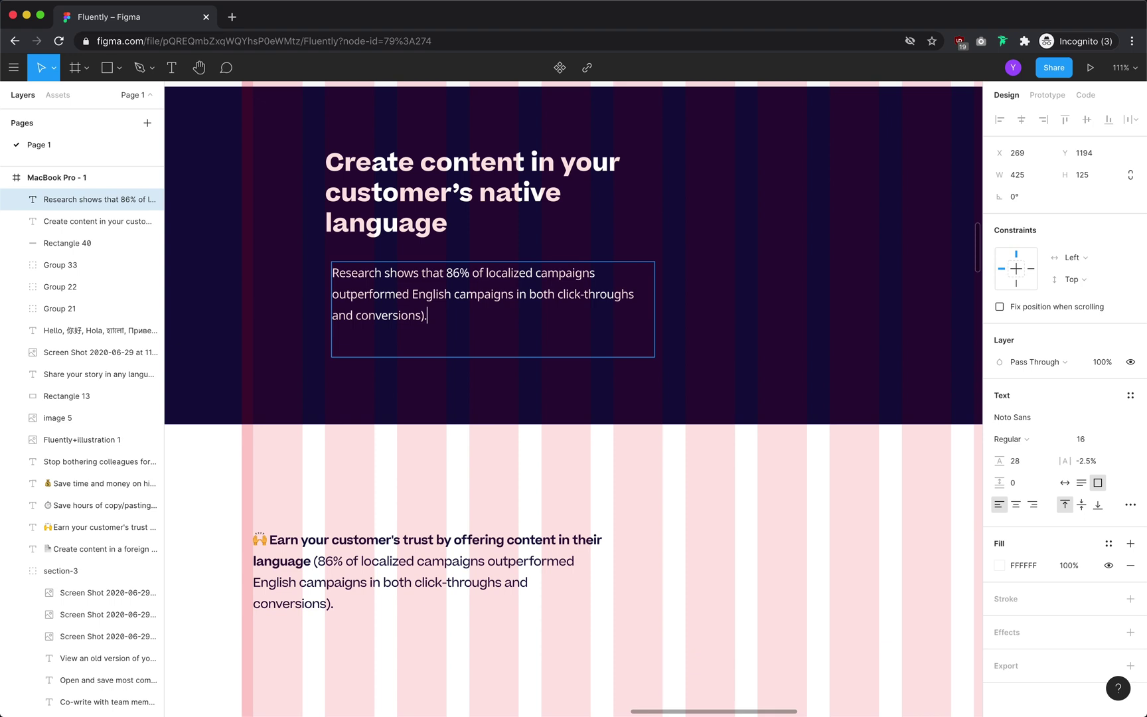
pyautogui.write('%')
pyautogui.press('Return')
# Shift the "Research shows" paragraph slightly left to line up with the heading's left edge
pyautogui.click(458, 563)
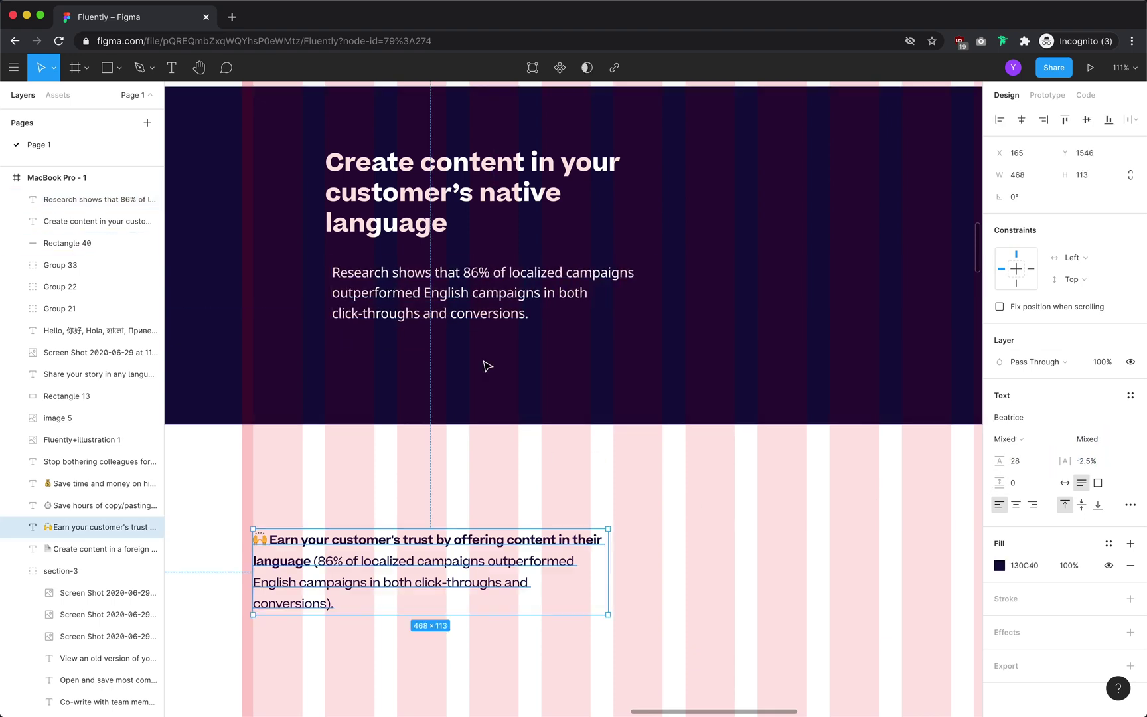
pyautogui.moveTo(478, 312); pyautogui.dragTo(471, 310)
pyautogui.click(465, 563)
# Draw a 438 × 210 rectangle in the navy band beside the heading and paragraph
pyautogui.scroll(-4, 512, 527)
pyautogui.press('r')
pyautogui.moveTo(544, 324); pyautogui.dragTo(776, 420)
# Fill the new rectangle with a stock photo of a laptop and mug found by searching for "writing"
pyautogui.rightClick(710, 400)
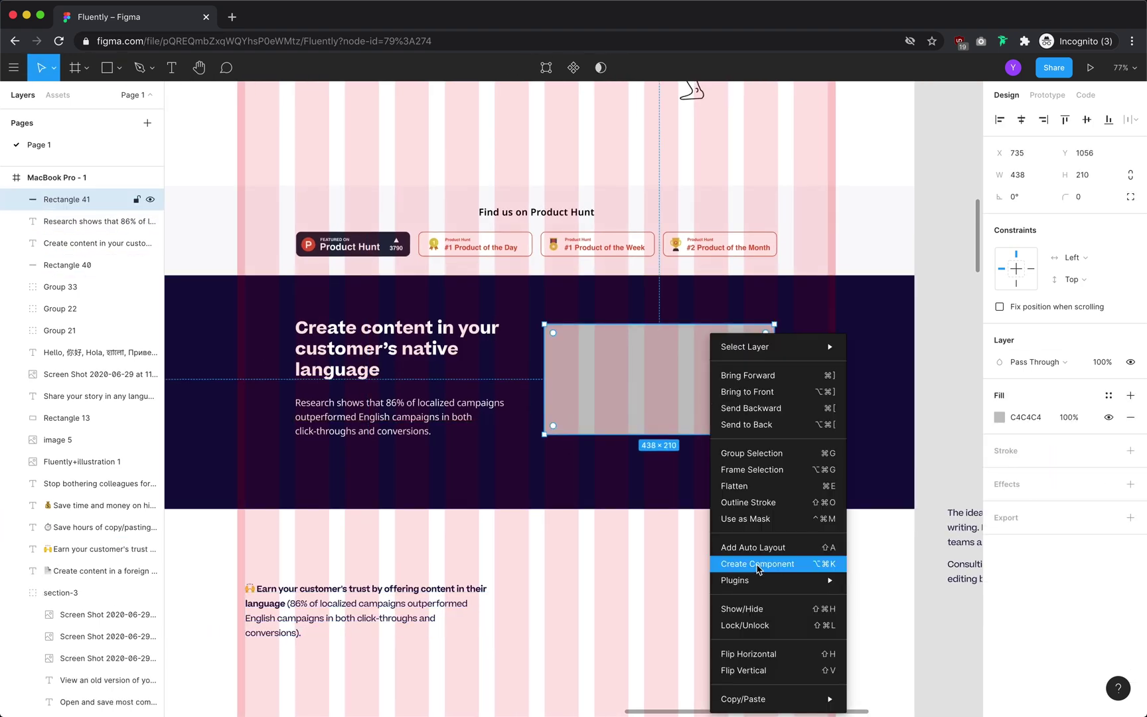
pyautogui.moveTo(742, 580)
pyautogui.click(883, 674)
pyautogui.click(679, 142)
pyautogui.write('writing')
pyautogui.press('Return')
pyautogui.click(685, 385)
pyautogui.click(894, 116)
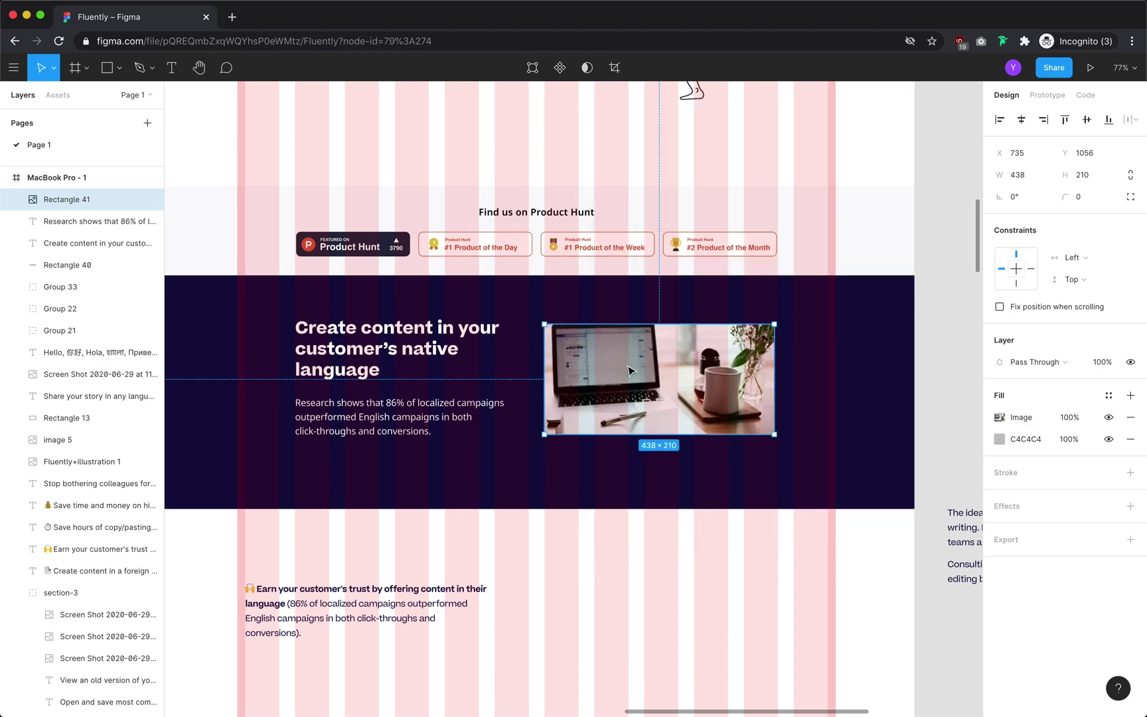
# Extend the photo's height to 246 and move the heading and paragraph down 40 px together
pyautogui.moveTo(660, 434); pyautogui.dragTo(660, 453)
pyautogui.click(397, 366)
pyautogui.keyDown('shift'); pyautogui.click(397, 417); pyautogui.keyUp('shift')
pyautogui.hotkey('shift', 'Down')
pyautogui.hotkey('shift', 'Down')
pyautogui.hotkey('shift', 'Down')
pyautogui.hotkey('shift', 'Down')
# Nudge the paragraph up 4 px closer to the heading and move the photo down to Y 1076
pyautogui.click(391, 437)
pyautogui.press('Up')
pyautogui.press('Up')
pyautogui.press('Up')
pyautogui.press('Up')
pyautogui.click(584, 425)
pyautogui.hotkey('shift', 'Down')
pyautogui.hotkey('shift', 'Down')
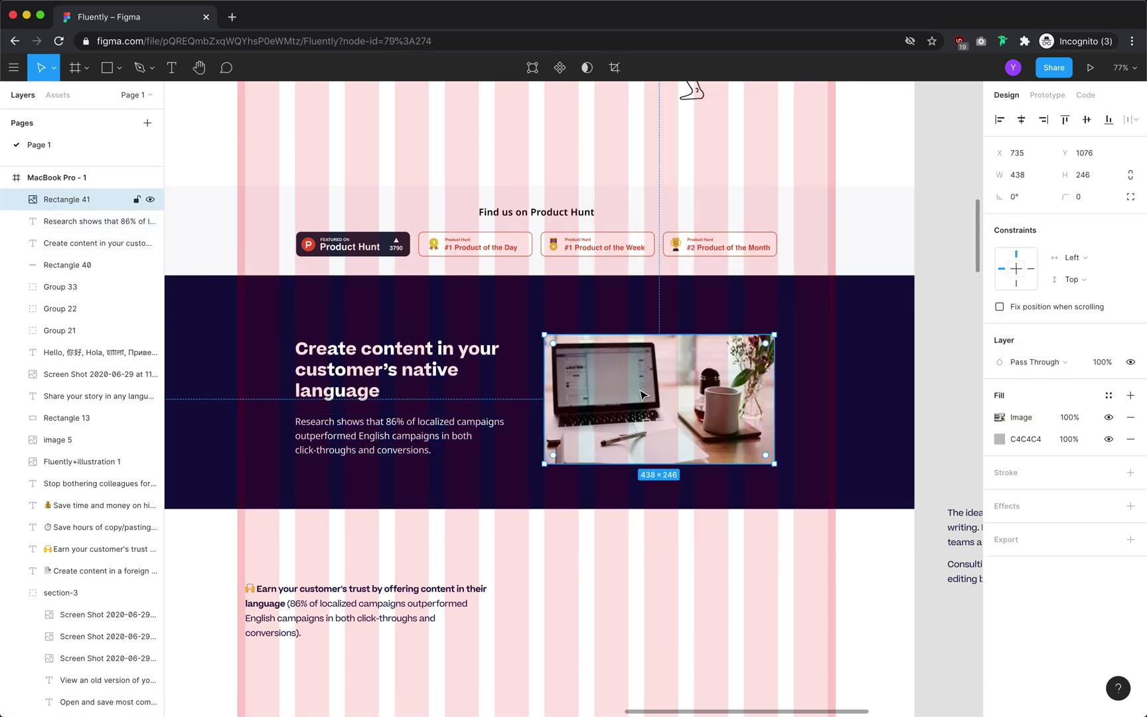
# Add a 435 × 250 purple A25AFF rectangle with corner radius 4 behind the photo, offset to its lower right
pyautogui.hscroll(2, 561, 540)
pyautogui.press('r')
pyautogui.press('super+[')
pyautogui.moveTo(517, 353); pyautogui.dragTo(738, 491)
pyautogui.click(1108, 397)
pyautogui.click(836, 445)
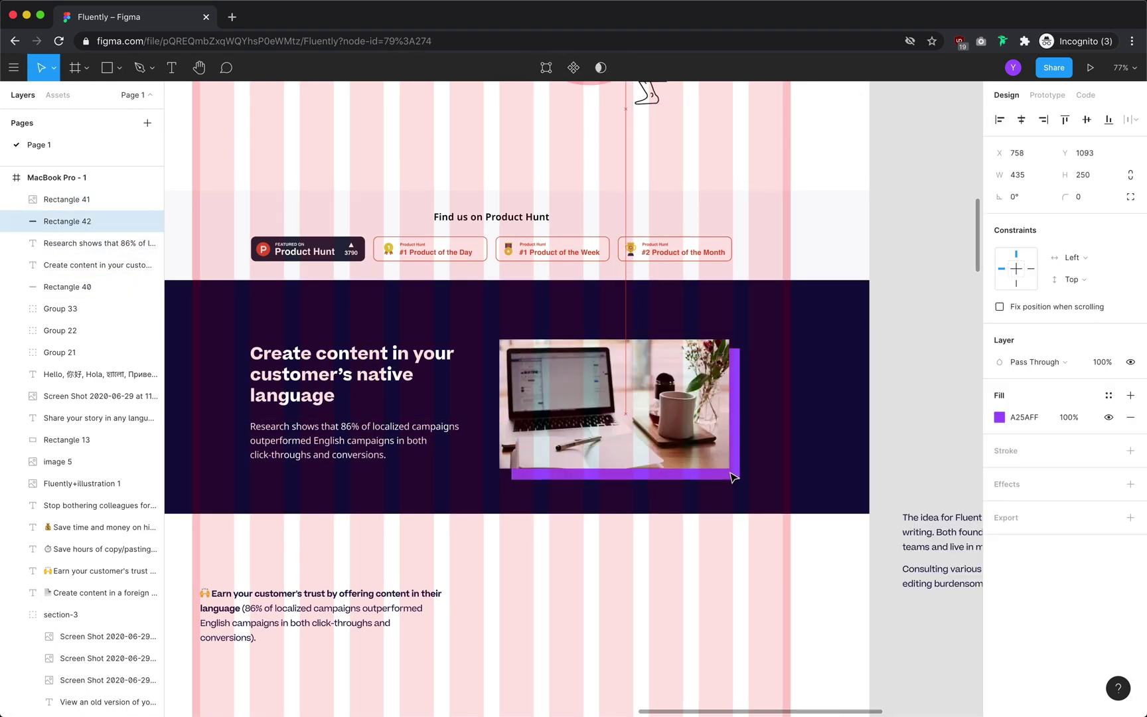
pyautogui.scroll(5, 733, 484)
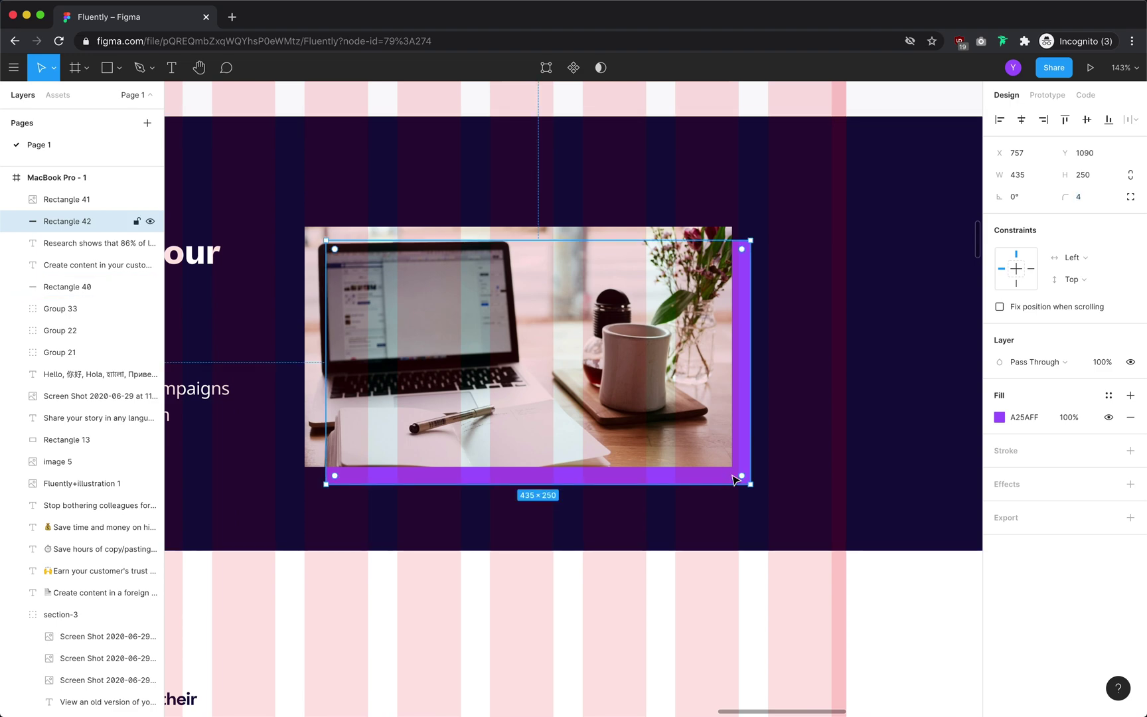
# Make the laptop photo taller and delete the old "Earn your customer's trust" paragraph below the navy band
pyautogui.scroll(-4, 736, 480)
pyautogui.click(563, 437)
pyautogui.keyDown('shift'); pyautogui.click(524, 325); pyautogui.keyUp('shift')
pyautogui.scroll(-3, 563, 499)
pyautogui.press('Delete')
# Tint the "Research shows" paragraph pale lavender and group the navy band's text with the photo
pyautogui.click(425, 305)
pyautogui.click(1000, 566)
pyautogui.click(938, 556)
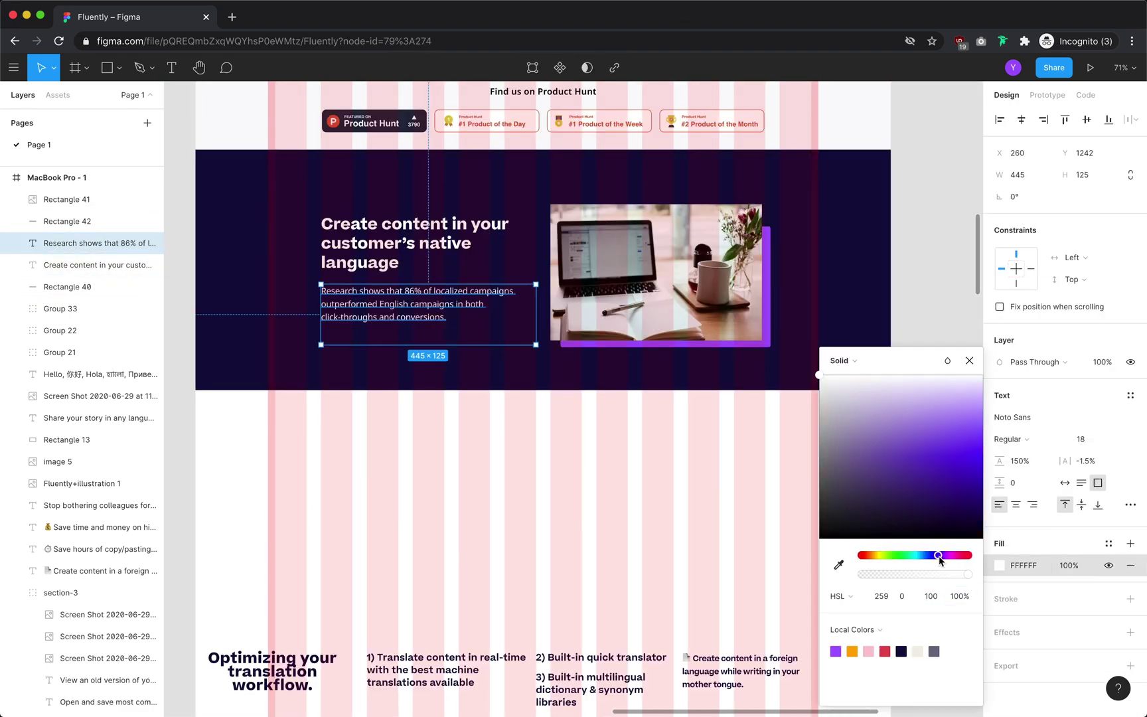
pyautogui.hotkey('ctrl', 'g')
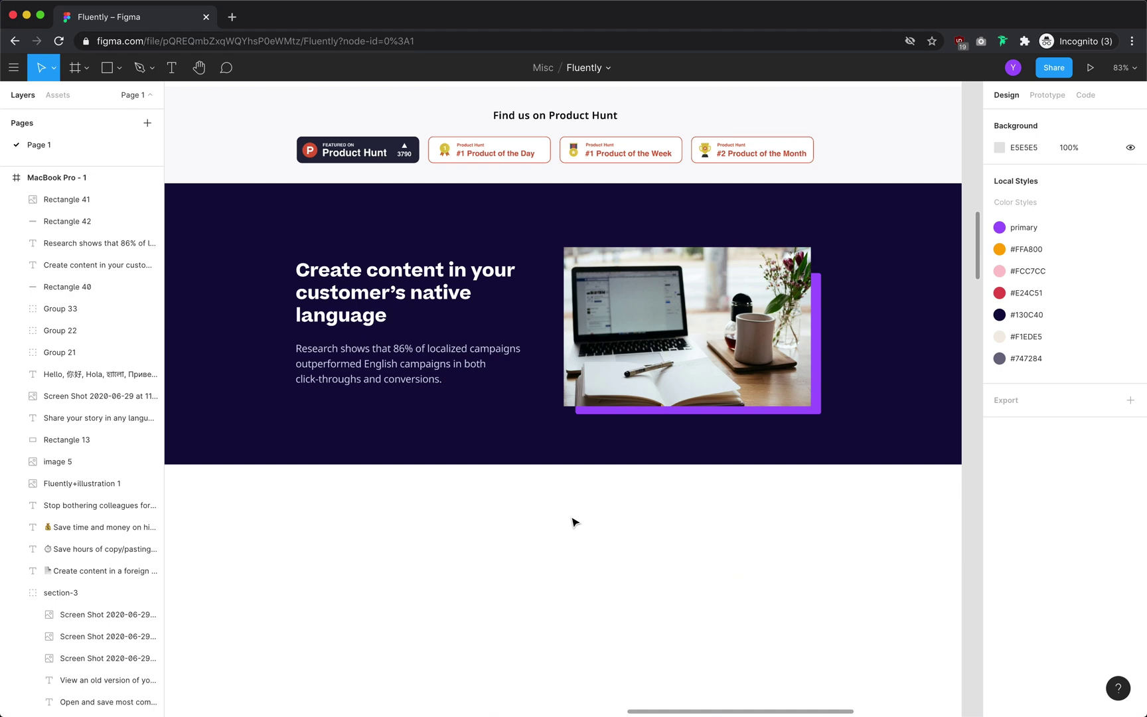
pyautogui.press('super+g')
pyautogui.click(540, 571)
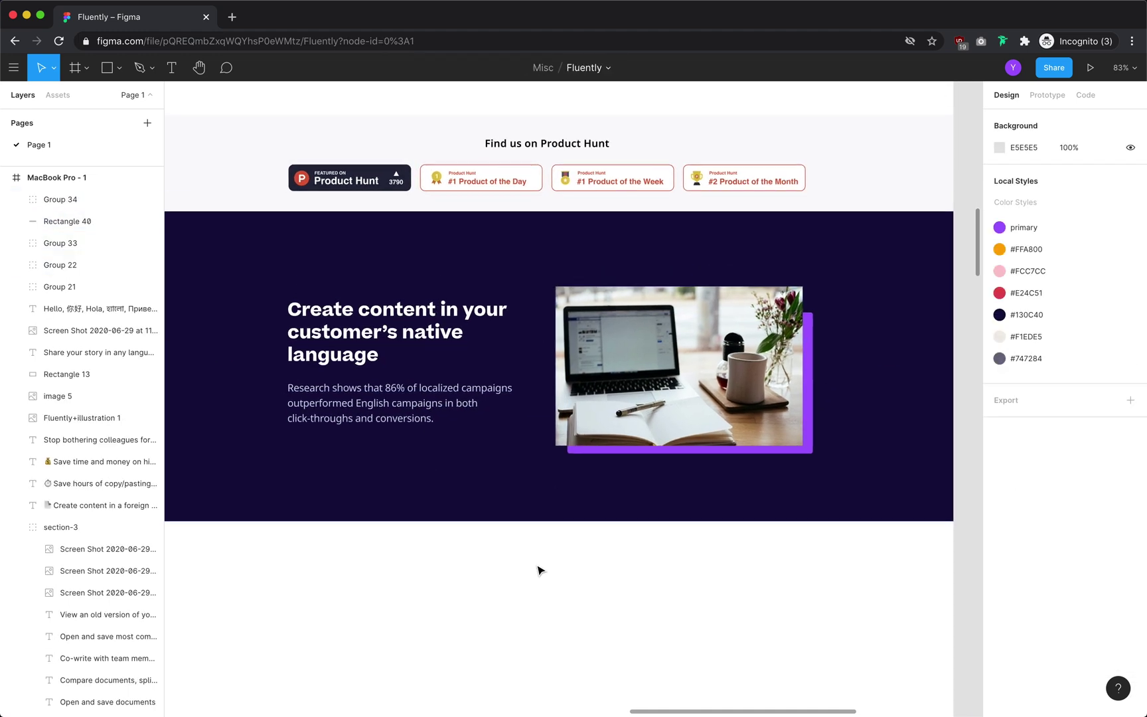
# Move the "Optimizing your translation workflow" heading beneath the navy band on a single line and remove its full stop
pyautogui.scroll(-3, 539, 571)
pyautogui.scroll(-4, 540, 571)
pyautogui.scroll(4, 539, 571)
pyautogui.moveTo(341, 424); pyautogui.dragTo(370, 307)
pyautogui.moveTo(349, 483); pyautogui.dragTo(541, 297)
pyautogui.press('Delete')
pyautogui.scroll(1, 542, 296)
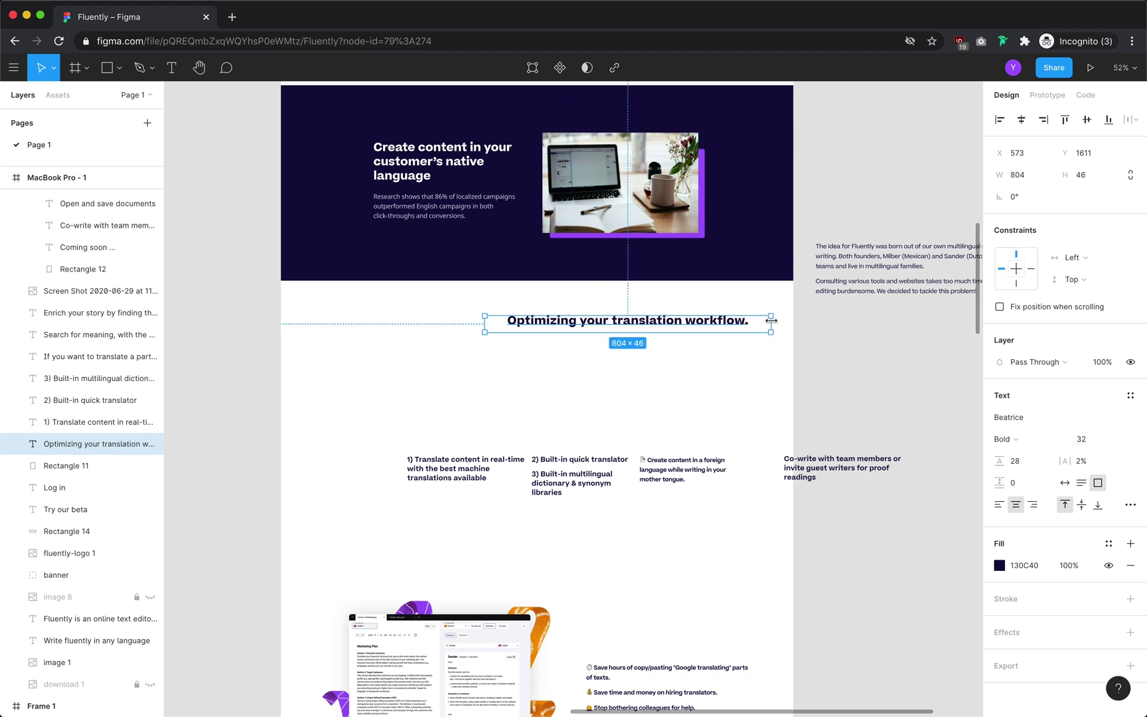
pyautogui.hotkey('ctrl', 'g')
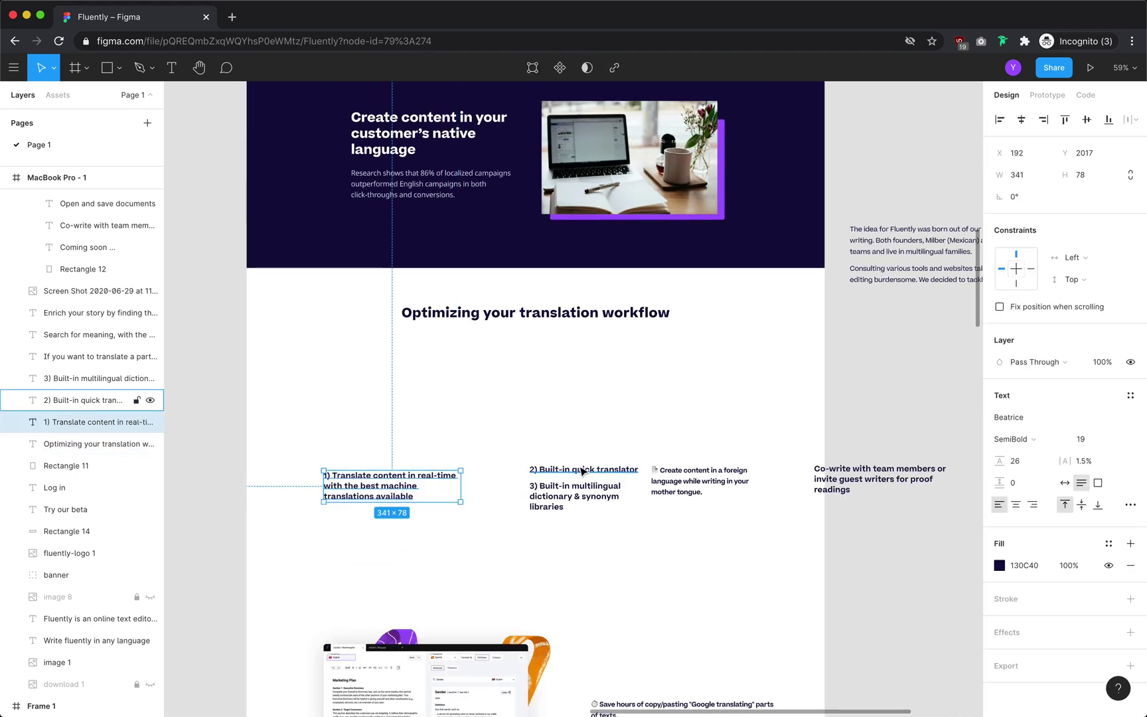
# Delete the "Create content in a foreign language" paragraph and arrange the remaining feature headings in a row
pyautogui.click(671, 492)
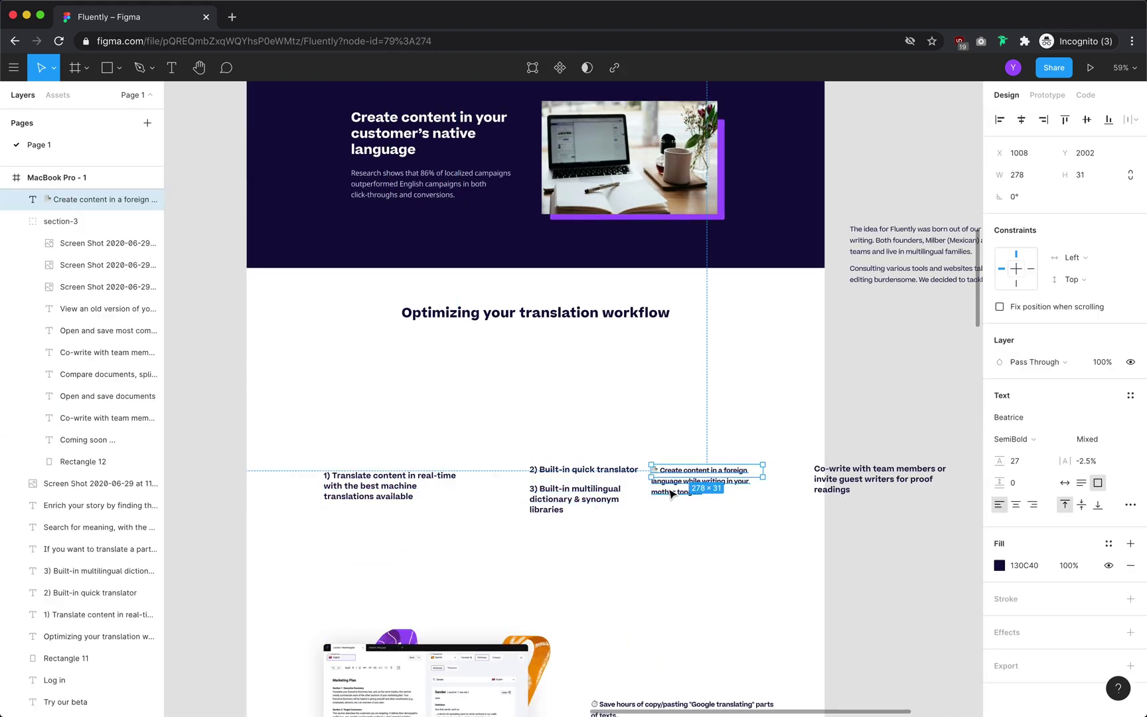
pyautogui.press('Delete')
pyautogui.click(584, 469)
pyautogui.click(389, 485)
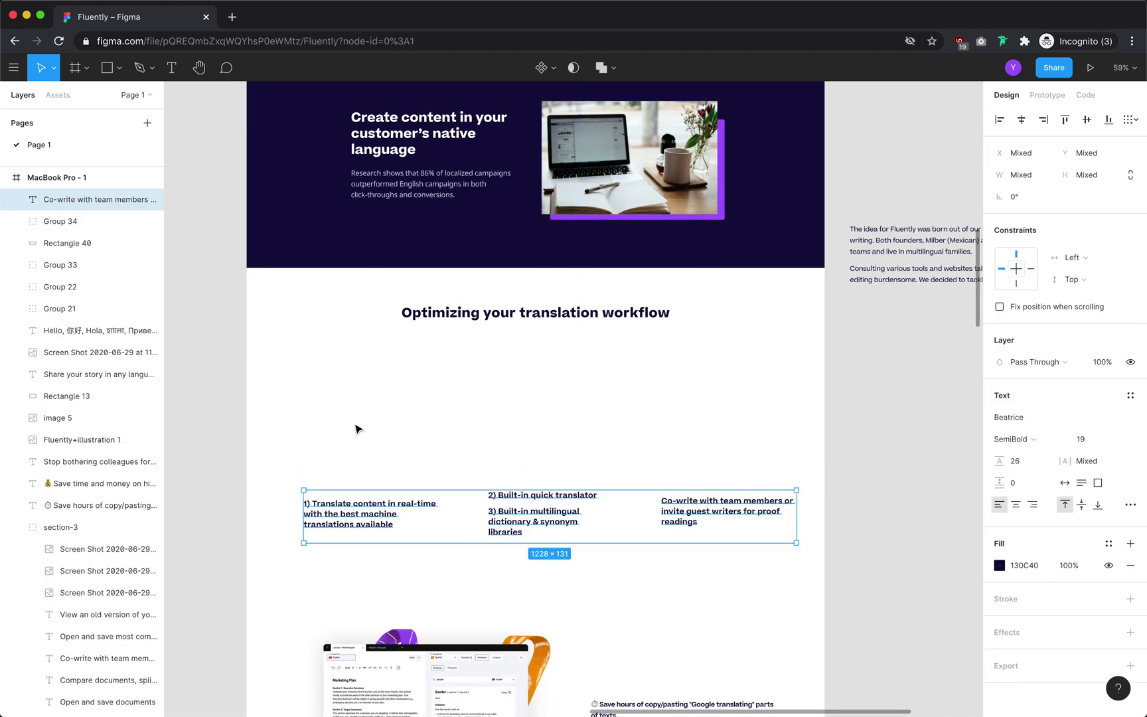
# Add a feature title reading "Translate in real time" in a 255 × 48 text box under the Optimizing heading
pyautogui.press('t')
pyautogui.moveTo(312, 393); pyautogui.dragTo(415, 412)
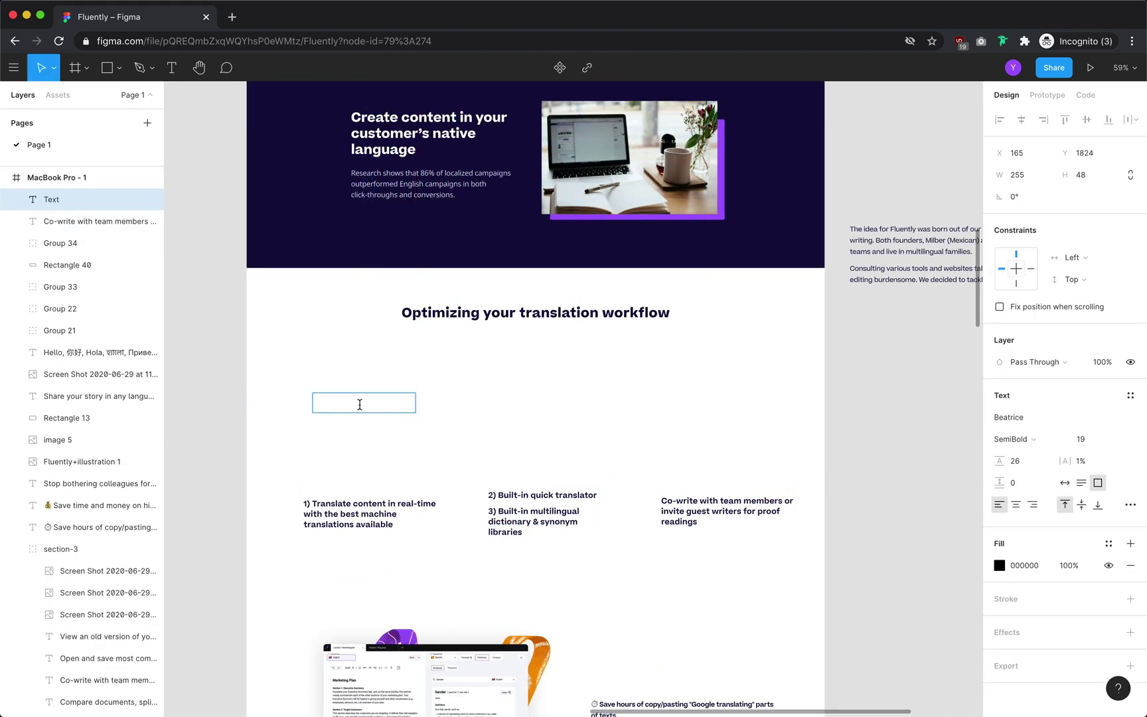
pyautogui.write('Translate in real time')
pyautogui.press('Escape')
pyautogui.scroll(3, 427, 479)
pyautogui.press('Escape')
# Add the description "Our product is powered by the best machine translating service" in a text box under the "Translate in real time" title
pyautogui.press('t')
pyautogui.moveTo(259, 382); pyautogui.dragTo(416, 417)
pyautogui.write('Our ')
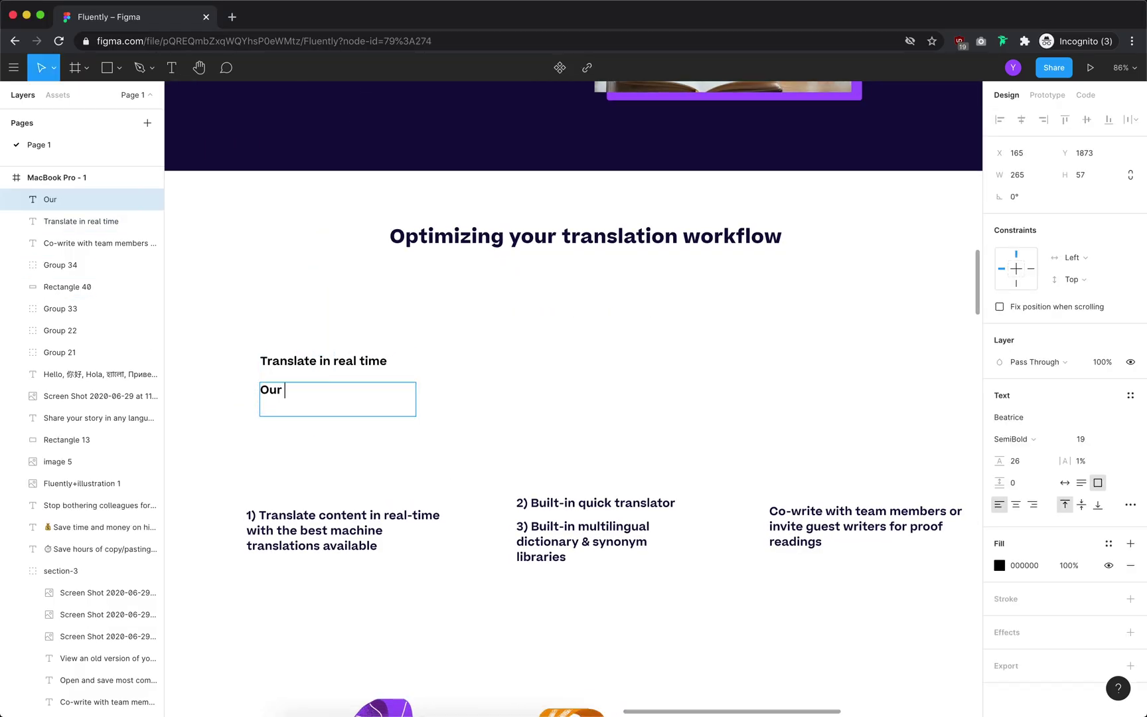
pyautogui.write('product is powered by the best machine translating service')
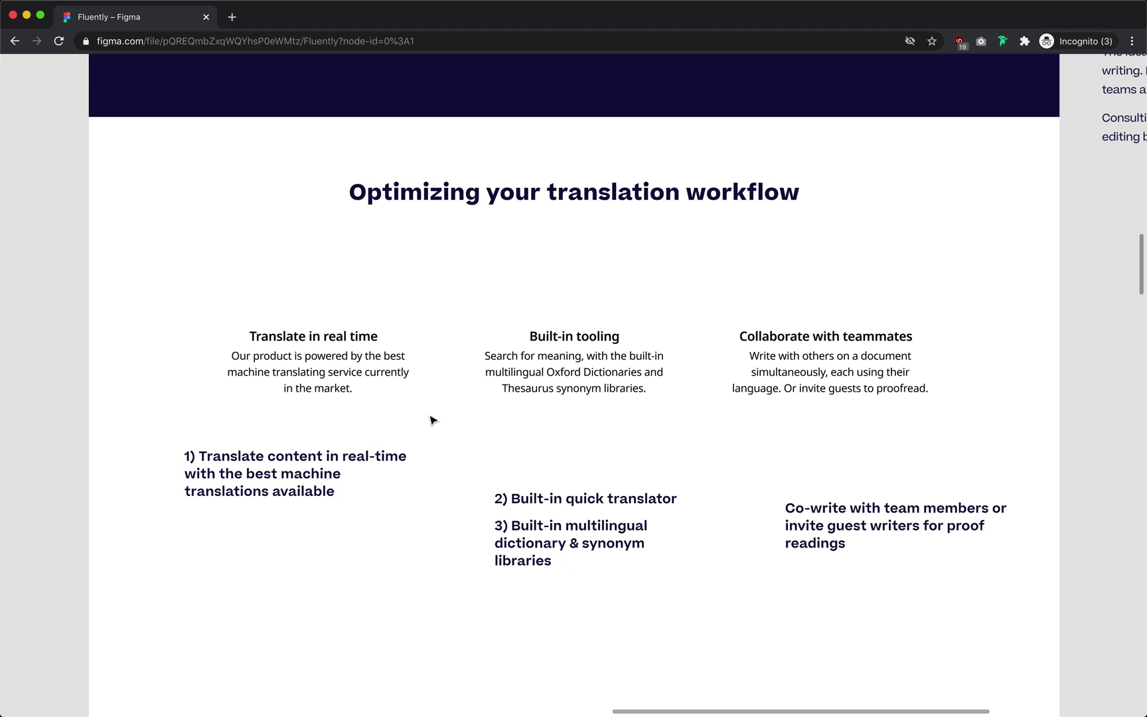
# Delete the old numbered headings and the co-write heading beneath the three feature columns
pyautogui.hotkey('ctrl', 'g')
pyautogui.hotkey('ctrl', 'g')
pyautogui.moveTo(174, 440); pyautogui.dragTo(937, 605)
pyautogui.press('Delete')
# Run the Iconify plugin and search for "lightning" to import icons for the feature columns
pyautogui.scroll(2, 338, 346)
pyautogui.rightClick(324, 297)
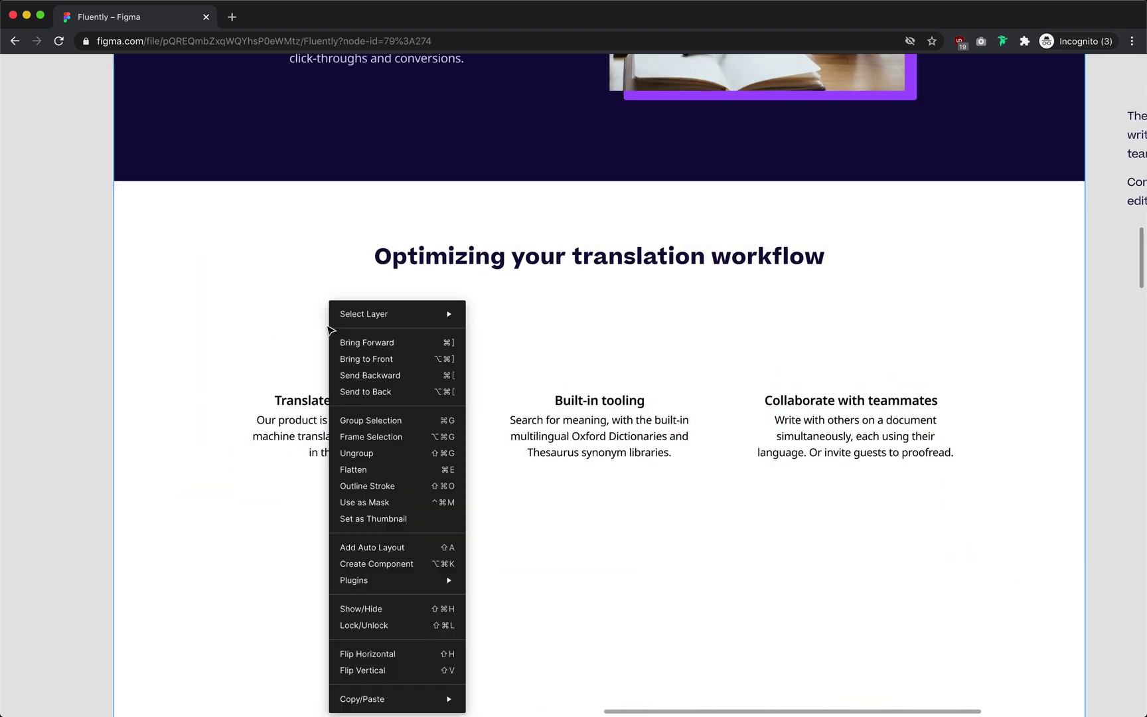
pyautogui.click(505, 601)
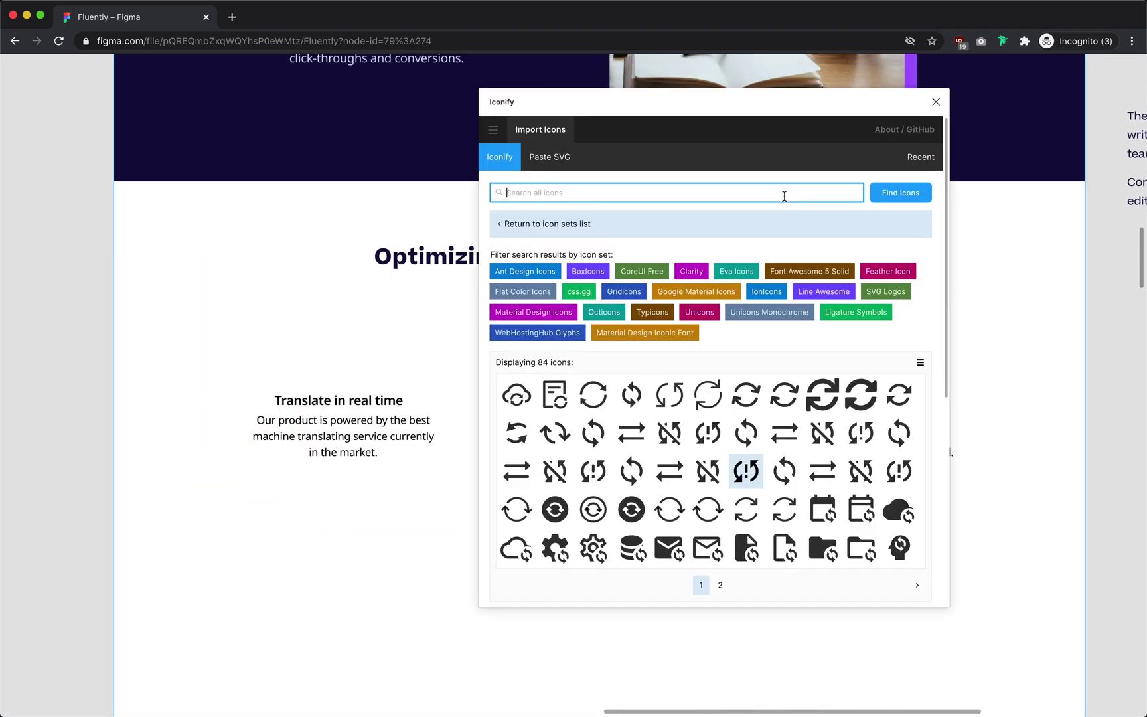
pyautogui.write('lightning')
pyautogui.click(936, 101)
# Place the imported icons above the feature column titles
pyautogui.moveTo(392, 322); pyautogui.dragTo(553, 354)
pyautogui.press('super+z')
pyautogui.moveTo(412, 279); pyautogui.dragTo(538, 345)
pyautogui.moveTo(538, 346); pyautogui.dragTo(641, 423)
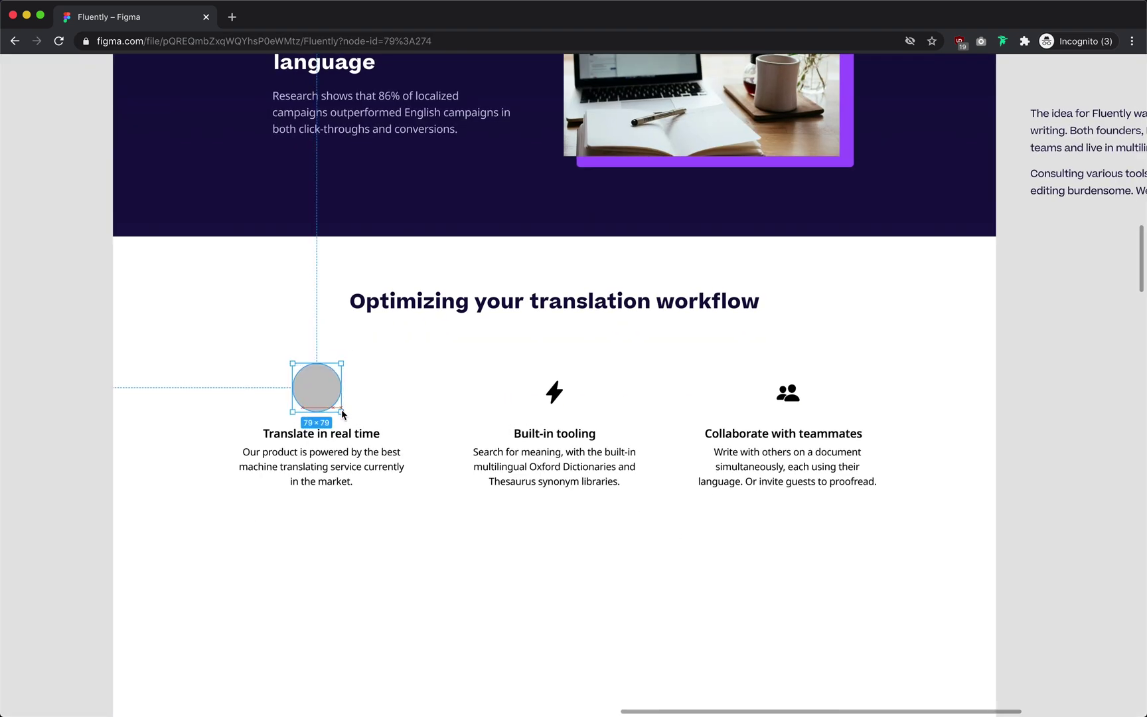
# Place an 80 × 80 circle behind each of the sync, lightning and people icons
pyautogui.moveTo(342, 414); pyautogui.dragTo(342, 415)
pyautogui.scroll(5, 342, 411)
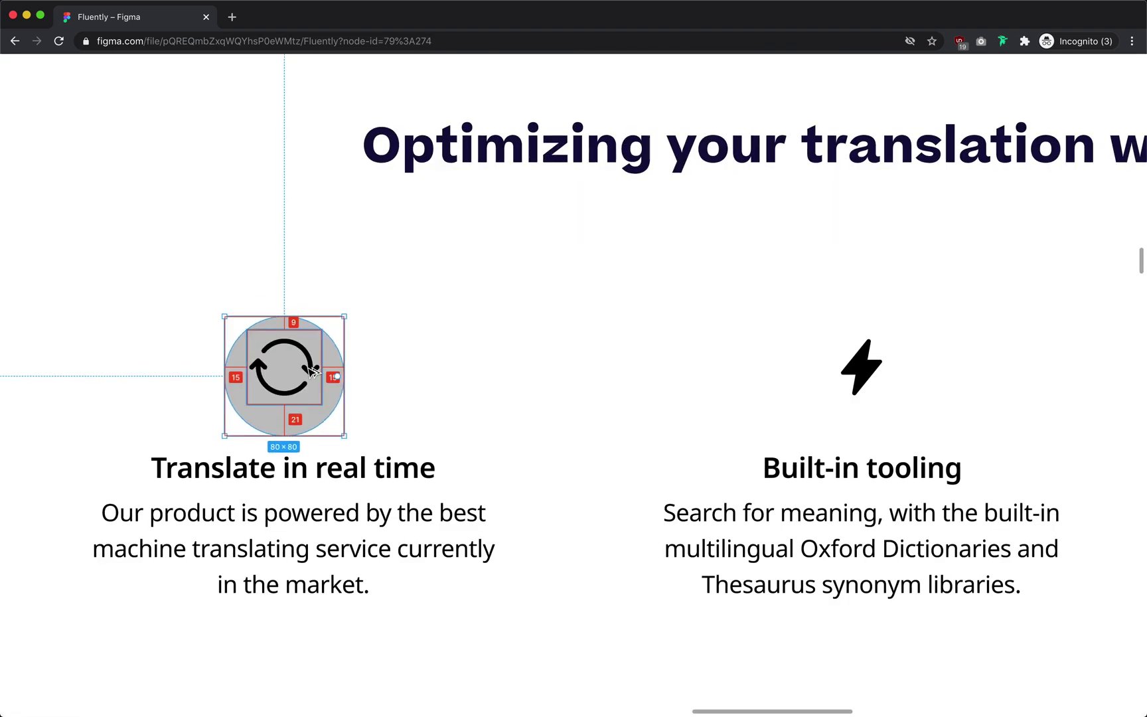
pyautogui.scroll(-3, 329, 392)
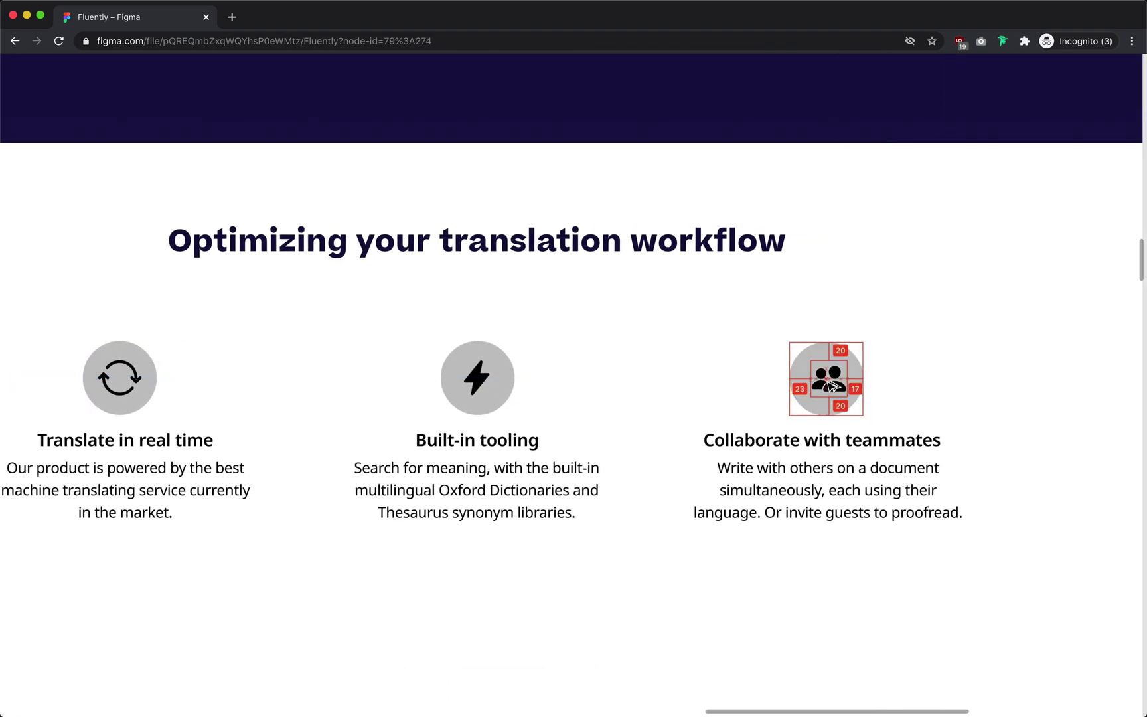
# Fill the three icon circles purple, orange and red, and recolour all the icon vectors white
pyautogui.scroll(-2, 789, 385)
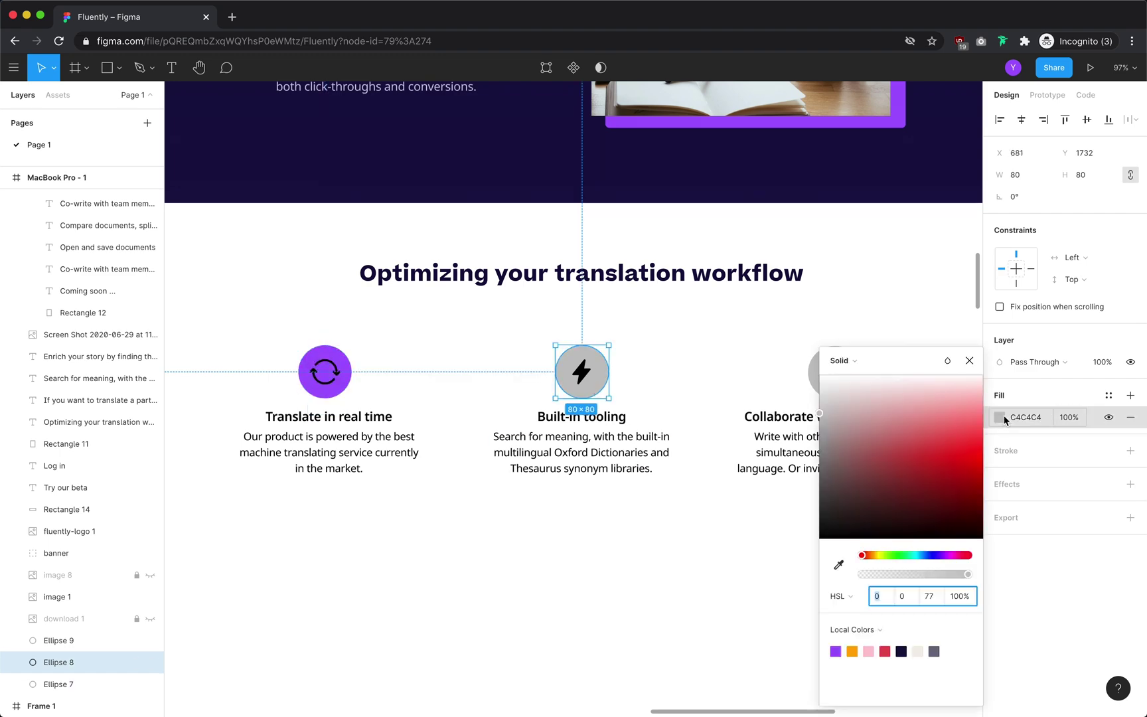
pyautogui.click(852, 651)
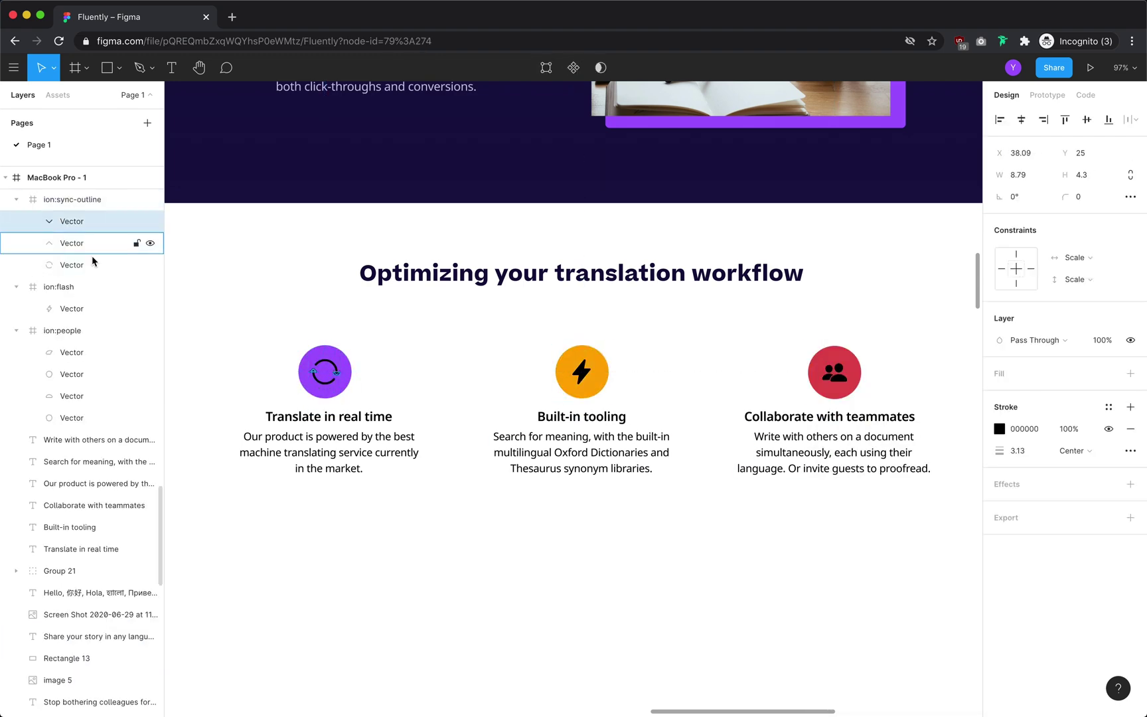
pyautogui.keyDown('shift'); pyautogui.click(71, 265); pyautogui.keyUp('shift')
pyautogui.keyDown('shift'); pyautogui.click(71, 308); pyautogui.keyUp('shift')
pyautogui.keyDown('shift'); pyautogui.click(72, 352); pyautogui.keyUp('shift')
pyautogui.keyDown('shift'); pyautogui.click(76, 384); pyautogui.keyUp('shift')
pyautogui.click(999, 451)
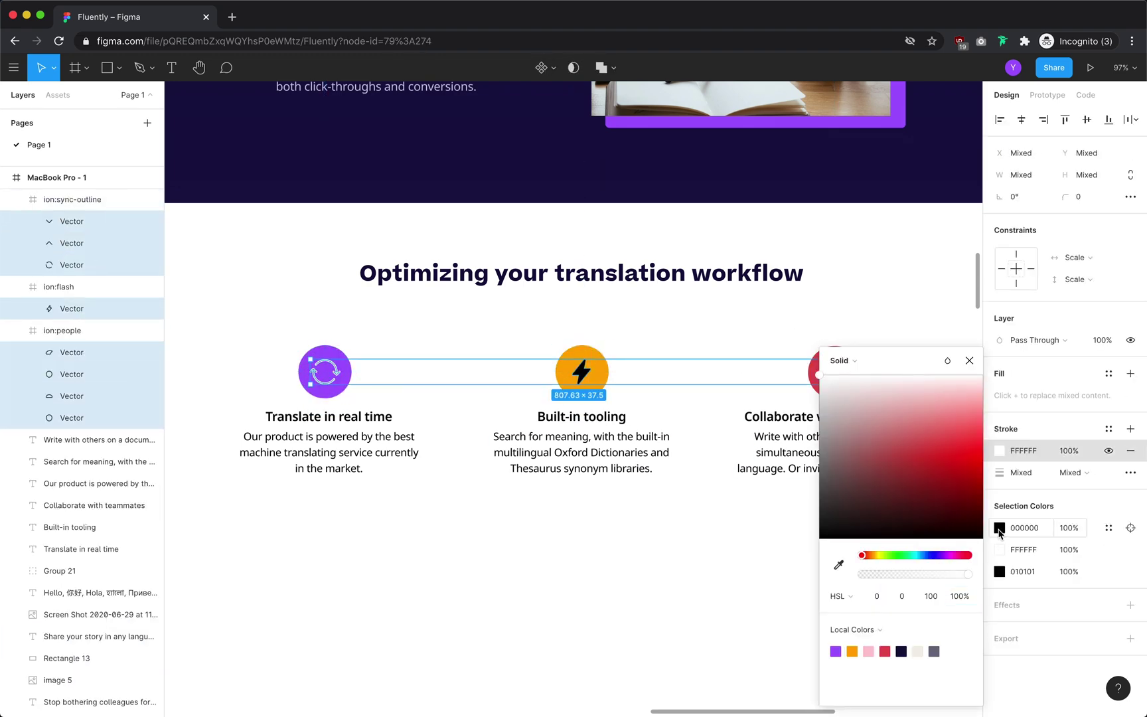
pyautogui.click(755, 556)
# Examine the old editor, beige and pink Coming soon sections further down the page with the interface hidden
pyautogui.press('super+backslash')
pyautogui.scroll(-4, 571, 467)
pyautogui.scroll(-5, 570, 467)
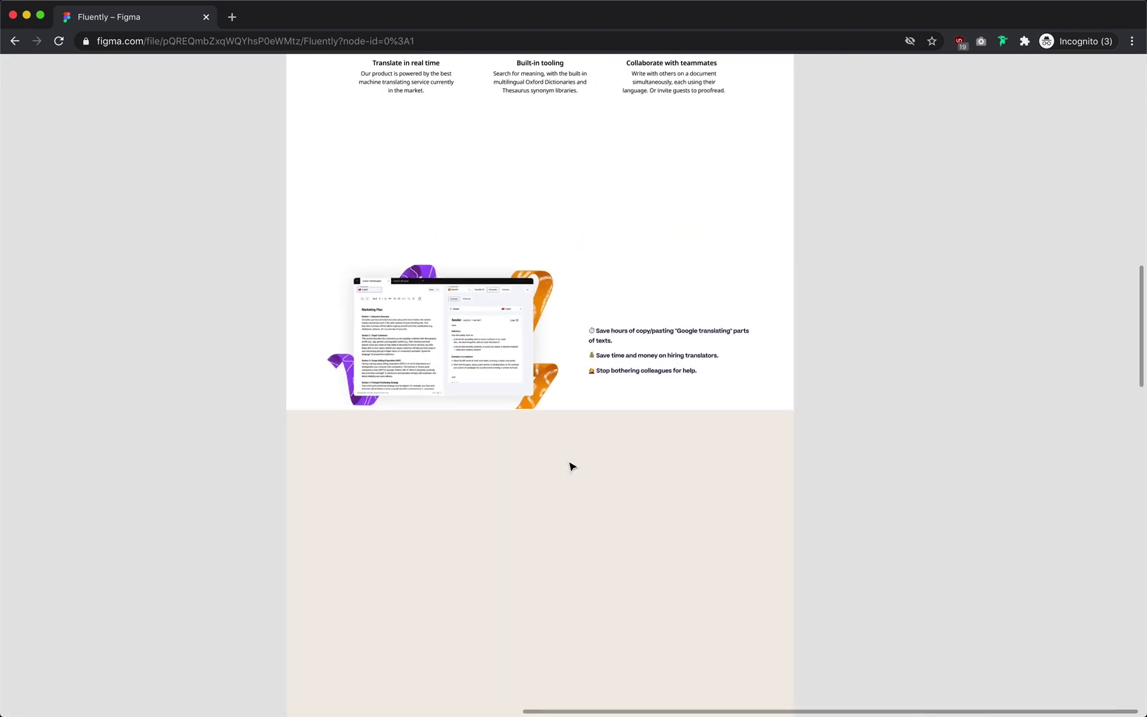
pyautogui.scroll(-4, 571, 467)
pyautogui.scroll(-3, 571, 466)
pyautogui.scroll(5, 571, 467)
pyautogui.scroll(-3, 571, 467)
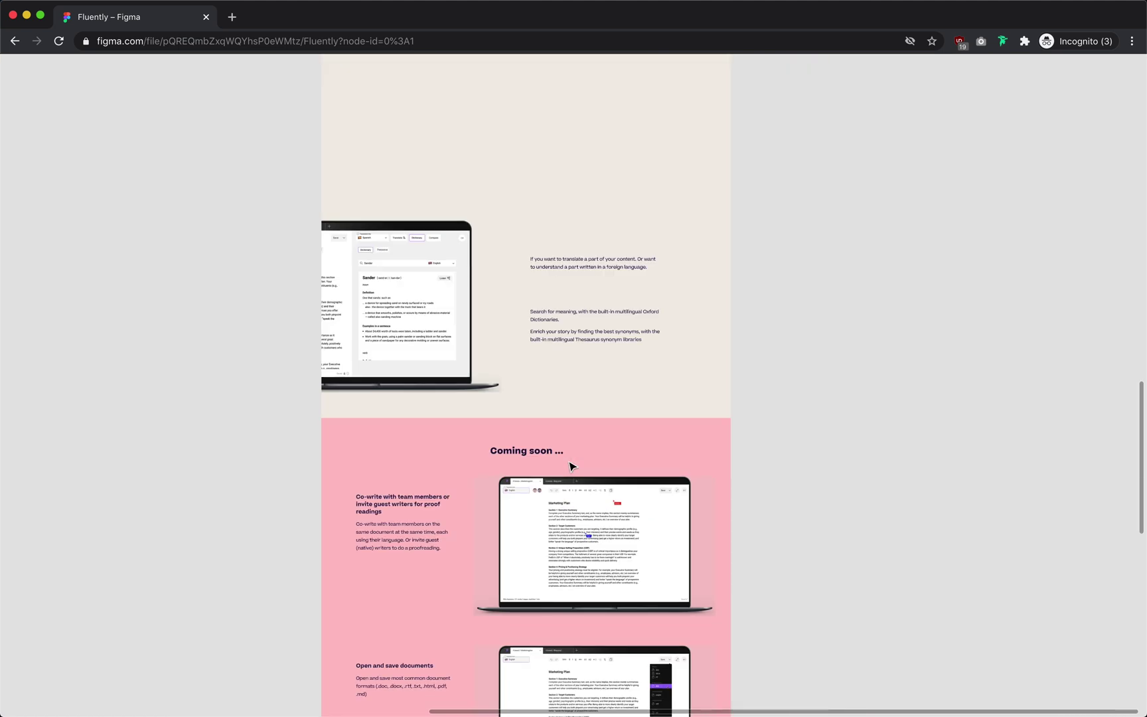
pyautogui.scroll(-5, 571, 467)
pyautogui.scroll(-3, 571, 467)
pyautogui.scroll(10, 422, 466)
# Delete the old beige section and the benefit lines beside the editor screenshot
pyautogui.moveTo(726, 635); pyautogui.dragTo(337, 520)
pyautogui.press('BackSpace')
pyautogui.scroll(5, 578, 399)
pyautogui.scroll(2, 576, 398)
pyautogui.moveTo(551, 401); pyautogui.dragTo(687, 534)
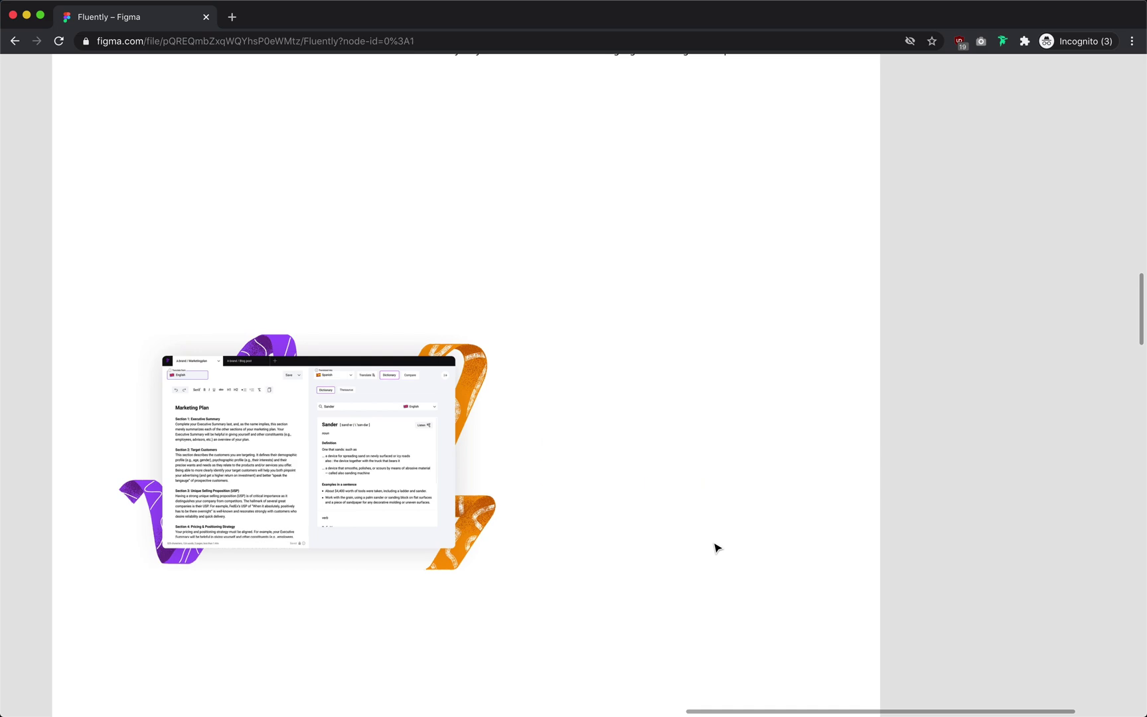
# Place the hero's "TRY OUR BETA" button with its arrow beneath the "Optimizing your translation workflow" heading
pyautogui.scroll(-10, 635, 452)
pyautogui.scroll(10, 633, 453)
pyautogui.scroll(8, 422, 386)
pyautogui.keyDown('super'); pyautogui.click(336, 209); pyautogui.keyUp('super')
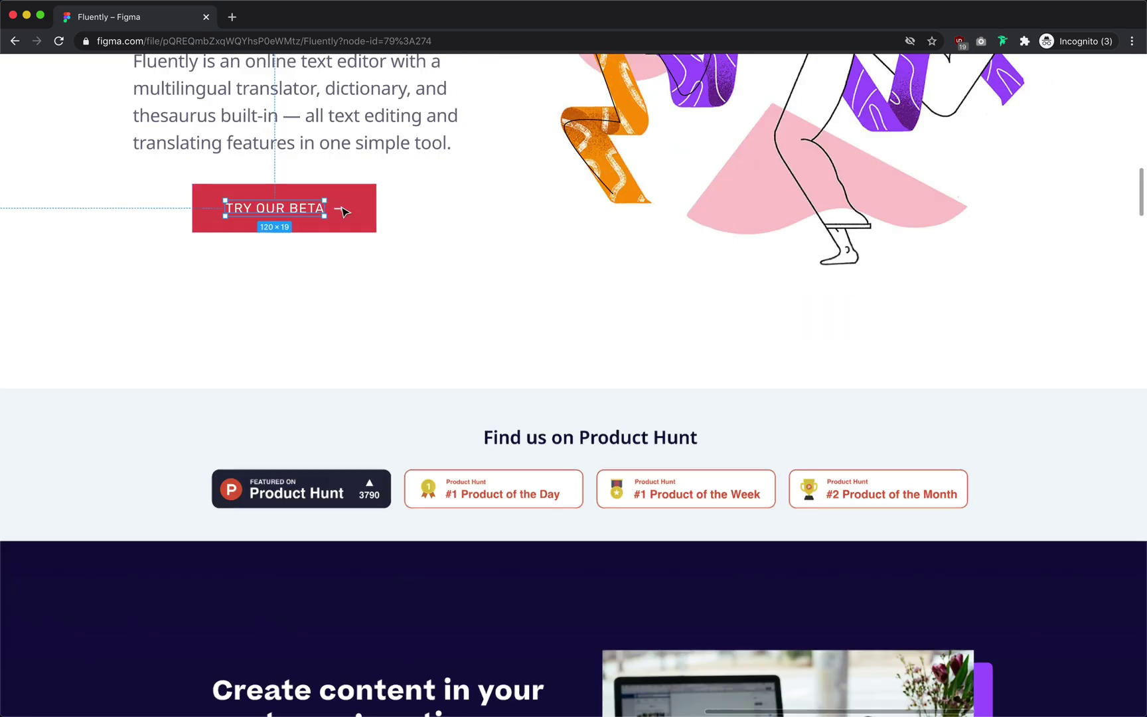
pyautogui.moveTo(337, 209); pyautogui.dragTo(591, 422)
pyautogui.scroll(-8, 591, 423)
# Show the interface again and fill the "TRY OUR BETA" label under the heading with purple A25AFF
pyautogui.keyDown('super'); pyautogui.click(598, 384); pyautogui.keyUp('super')
pyautogui.press('super+backslash')
pyautogui.click(999, 543)
pyautogui.click(833, 650)
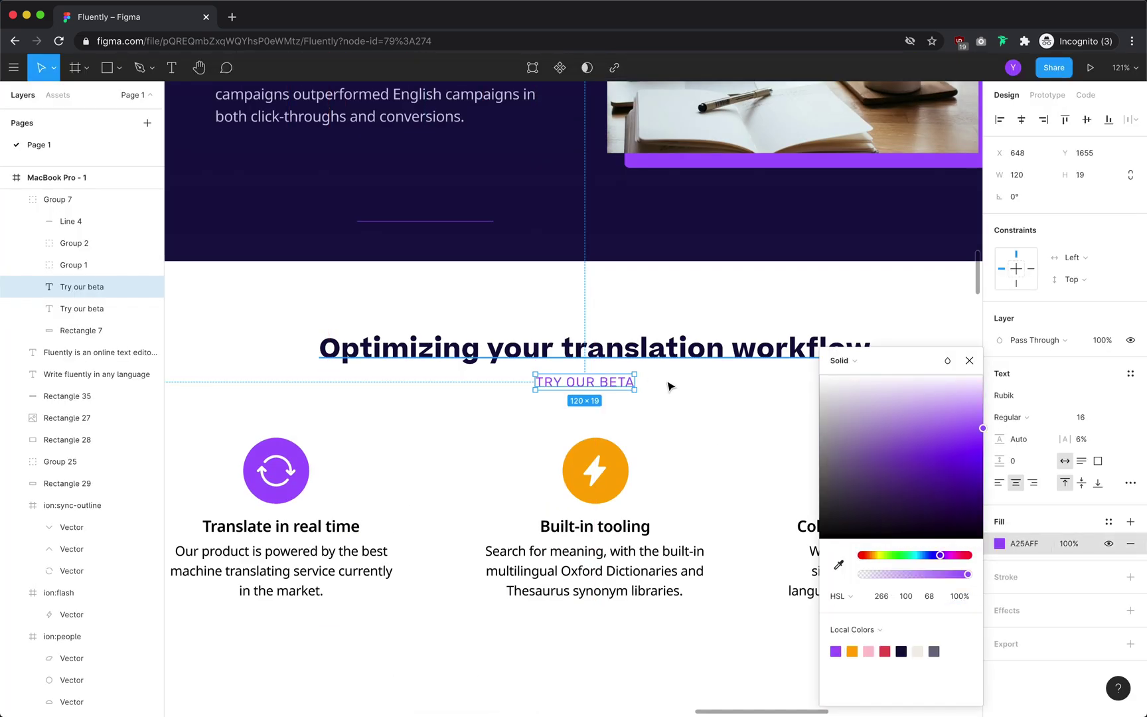
# Ungroup the button and fill both shapes of its arrow with the purple local colour
pyautogui.scroll(8, 651, 390)
pyautogui.press('super+shift+g')
pyautogui.click(16, 221)
pyautogui.click(36, 247)
pyautogui.click(34, 245)
pyautogui.click(98, 265)
pyautogui.keyDown('shift'); pyautogui.click(93, 287); pyautogui.keyUp('shift')
pyautogui.click(999, 472)
pyautogui.click(834, 650)
pyautogui.click(721, 442)
# Set the purple "TRY OUR BETA" label beneath the translation workflow heading to Noto Sans SemiBold, size 20
pyautogui.click(558, 376)
pyautogui.click(1022, 421)
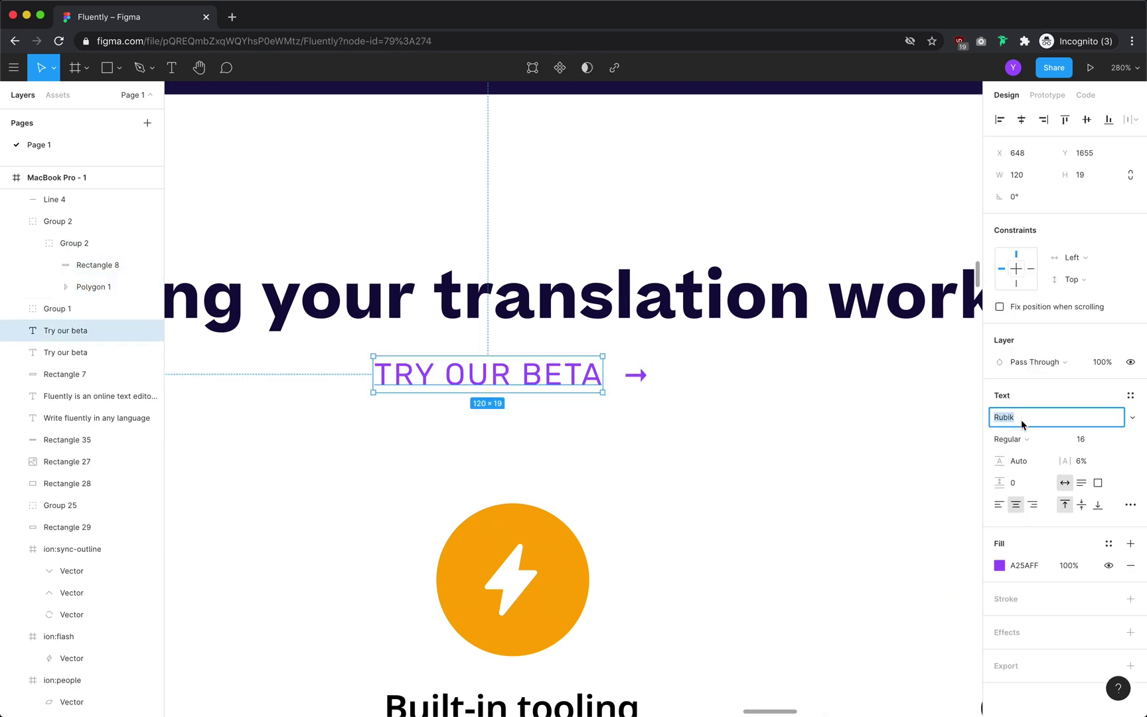
pyautogui.write('20')
pyautogui.click(1012, 438)
pyautogui.click(1026, 472)
pyautogui.click(1130, 505)
# Reword the label as "Take the Fluently tour" in normal letter case and set its letter spacing to -1.5%
pyautogui.moveTo(512, 388); pyautogui.dragTo(472, 409)
pyautogui.click(885, 583)
pyautogui.doubleClick(456, 375)
pyautogui.write('Take the Fluen')
pyautogui.write('-1.5')
pyautogui.press('Return')
# Place the arrow beside the "Take the Fluently tour" text, group the two, and centre the group horizontally
pyautogui.scroll(3, 473, 410)
pyautogui.doubleClick(590, 401)
pyautogui.scroll(5, 598, 395)
pyautogui.click(529, 415)
pyautogui.scroll(-5, 691, 430)
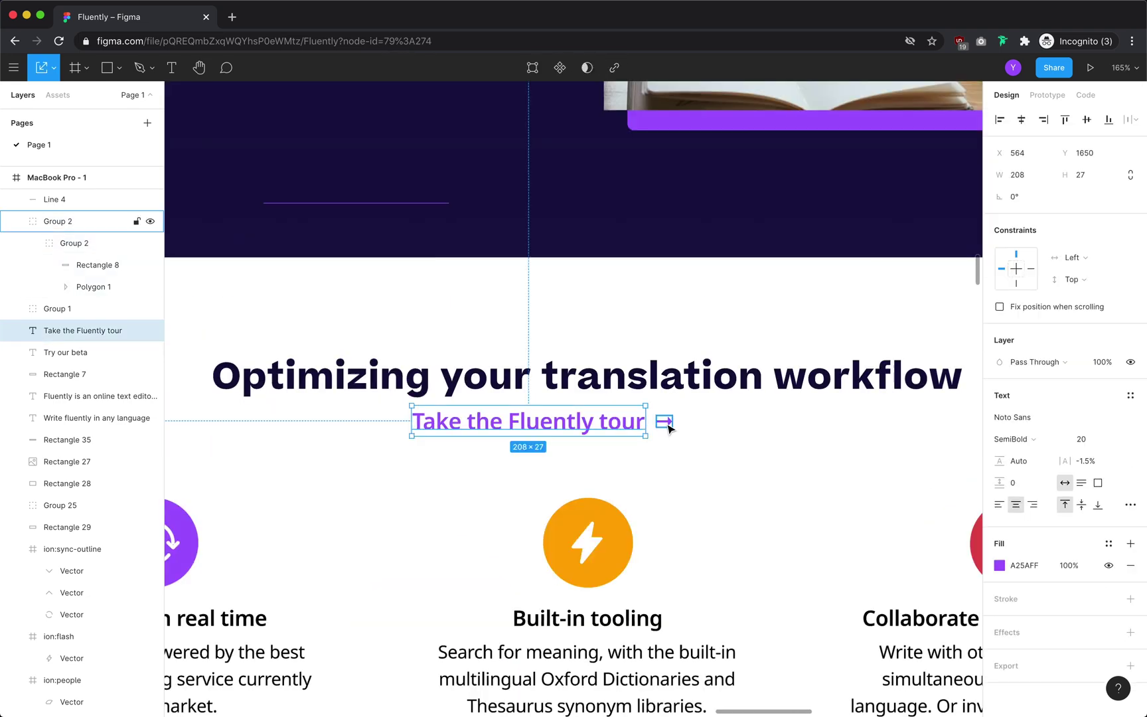
pyautogui.keyDown('shift'); pyautogui.click(666, 425); pyautogui.keyUp('shift')
pyautogui.press('super+g')
pyautogui.hotkey('alt', 'h')
# Nudge the grouped tour link down to leave more space beneath the "Optimizing your translation workflow" heading
pyautogui.press('Down')
pyautogui.press('Down')
pyautogui.press('Down')
pyautogui.press('Down')
pyautogui.press('Down')
pyautogui.press('Down')
pyautogui.press('Down')
pyautogui.press('Down')
pyautogui.press('Down')
pyautogui.press('Down')
pyautogui.press('Down')
pyautogui.press('Down')
pyautogui.click(593, 431)
# Move the thin purple line from the navy band under the tour link and lengthen it into an underline spanning text and arrow
pyautogui.scroll(-4, 593, 432)
pyautogui.scroll(1, 531, 332)
pyautogui.hscroll(-2, 531, 332)
pyautogui.click(463, 263)
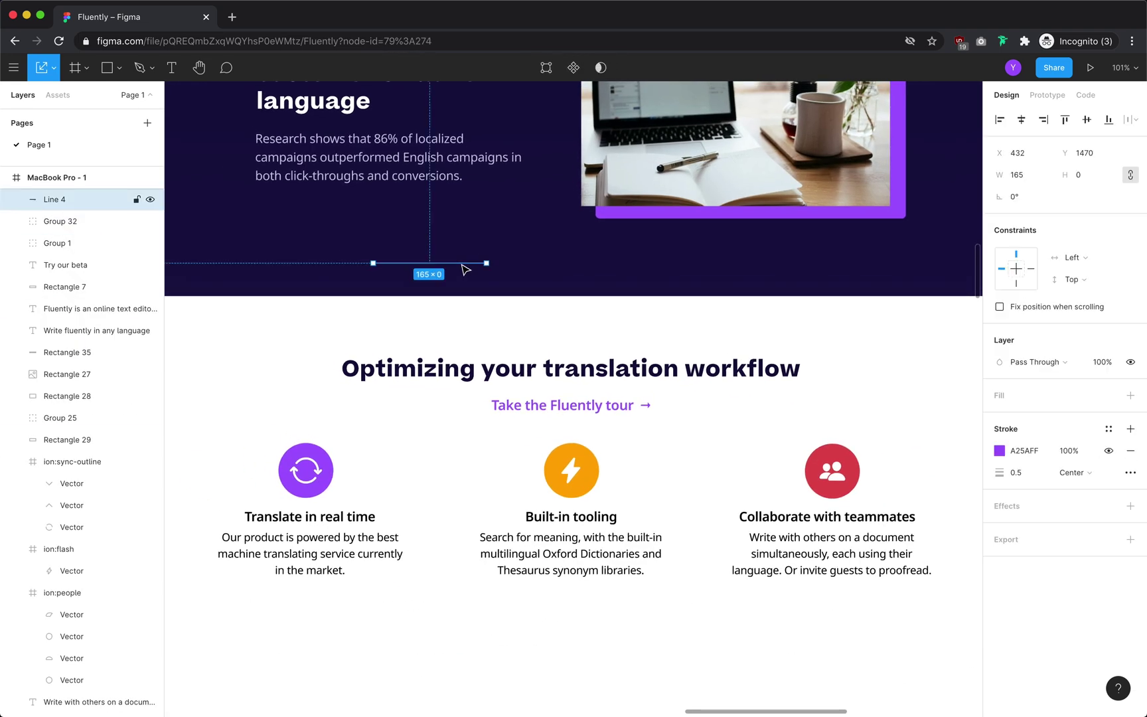
pyautogui.click(579, 423)
pyautogui.scroll(4, 587, 430)
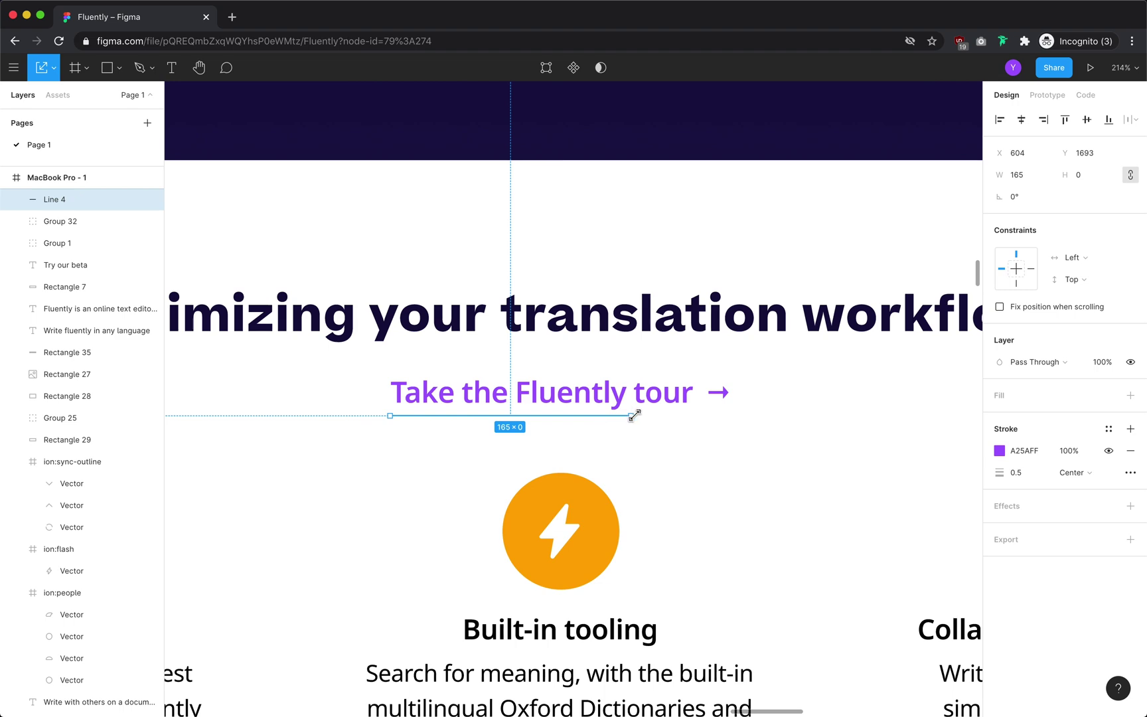
pyautogui.press('Escape')
pyautogui.hotkey('shift', '0')
pyautogui.press('super+backslash')
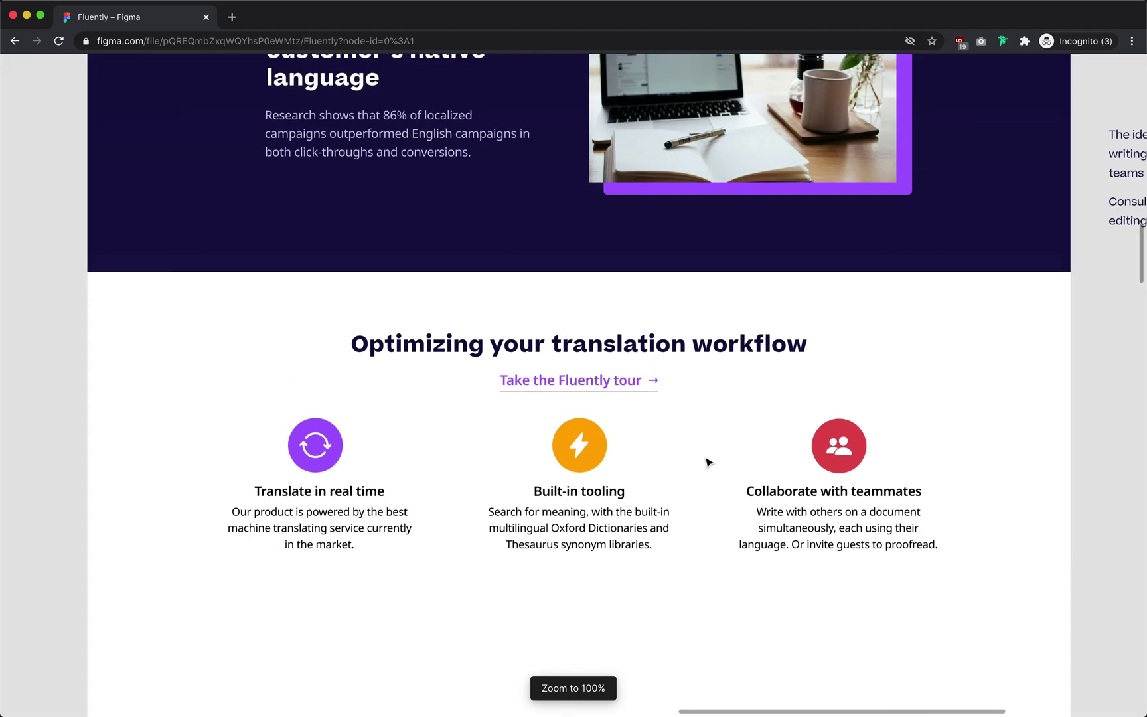
# Move the editor screenshot with its ribbons beneath the three feature columns
pyautogui.scroll(-2, 709, 463)
pyautogui.scroll(-4, 709, 462)
pyautogui.scroll(-2, 709, 463)
pyautogui.moveTo(530, 541); pyautogui.dragTo(626, 403)
pyautogui.scroll(1, 627, 403)
pyautogui.press('super+slash')
pyautogui.press('Escape')
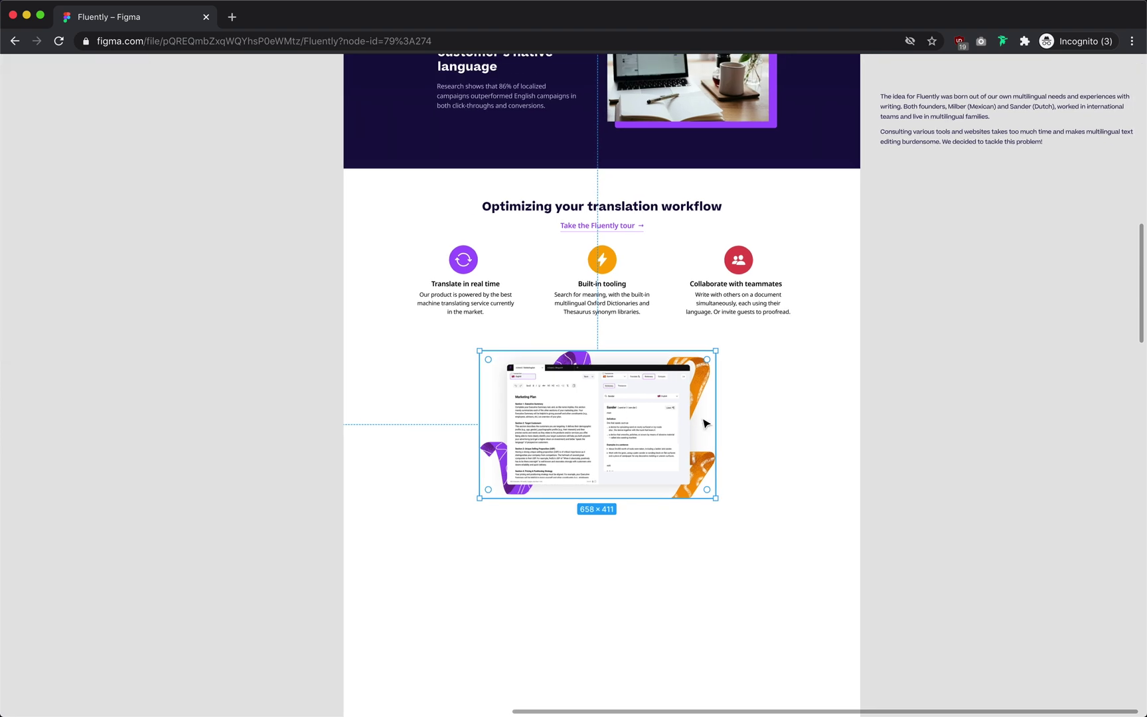
# Enlarge the editor screenshot to about 917 × 573, using the layout grid as a guide and hiding it again
pyautogui.press('Escape')
pyautogui.press('super+backslash')
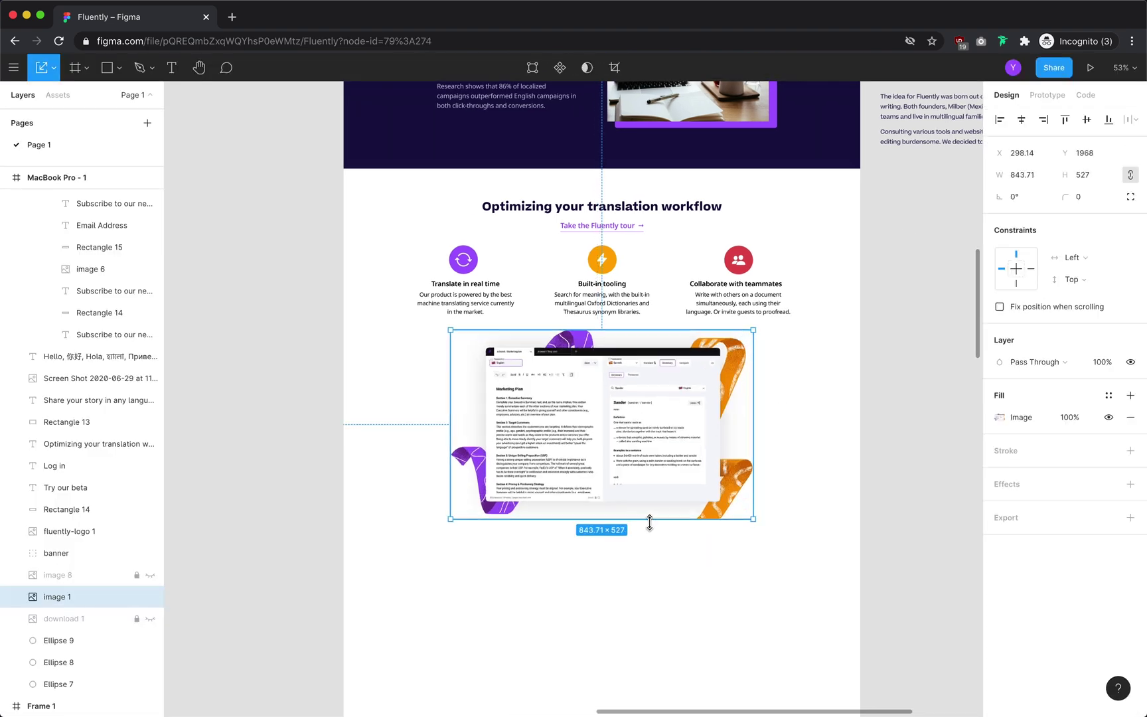
pyautogui.moveTo(650, 522); pyautogui.dragTo(648, 559)
pyautogui.moveTo(641, 483); pyautogui.dragTo(641, 547)
pyautogui.hotkey('ctrl', 'g')
pyautogui.press('Down')
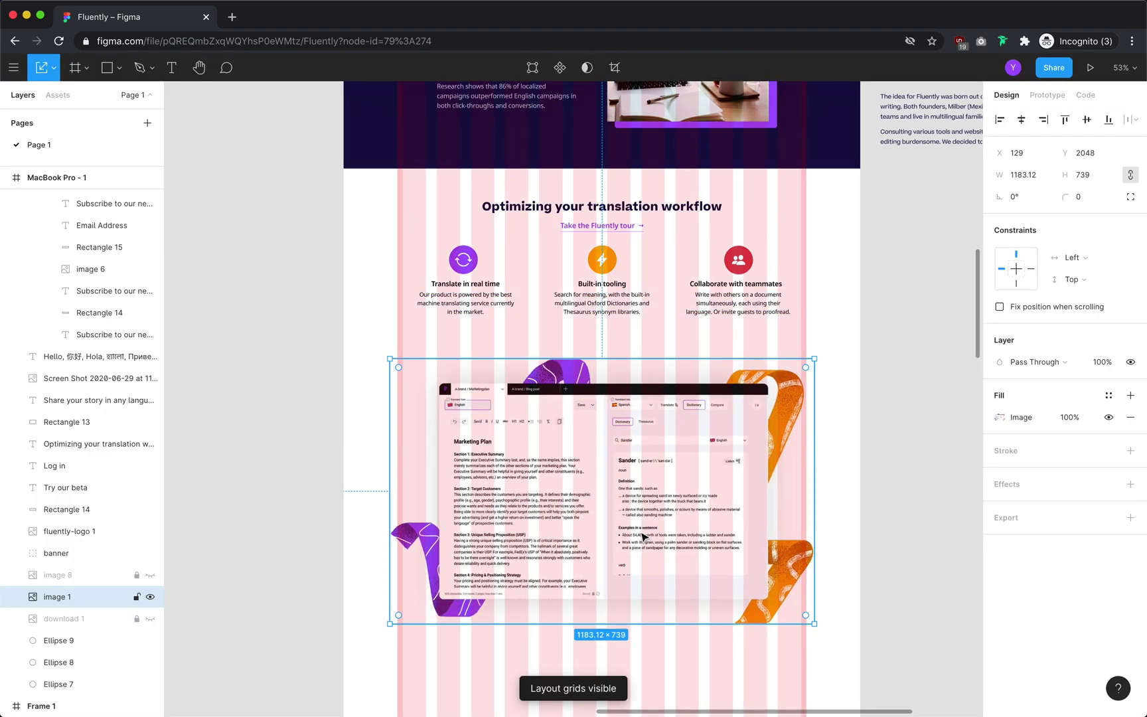
pyautogui.moveTo(628, 626); pyautogui.dragTo(630, 594)
pyautogui.moveTo(643, 520); pyautogui.dragTo(639, 474)
pyautogui.hotkey('ctrl', 'g')
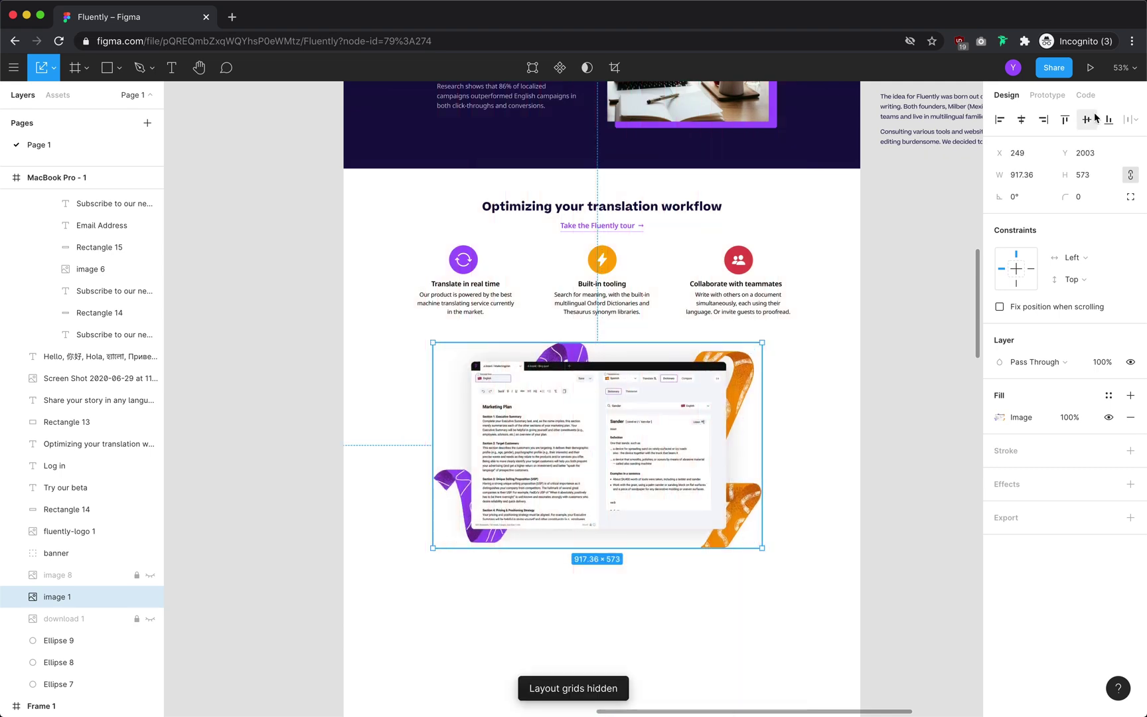
# Move the three feature columns and editor screenshot down to open more space beneath the tour link and above the screenshot
pyautogui.press('super+0')
pyautogui.press('super+backslash')
pyautogui.scroll(-2, 876, 284)
pyautogui.click(976, 363)
pyautogui.hscroll(1, 977, 362)
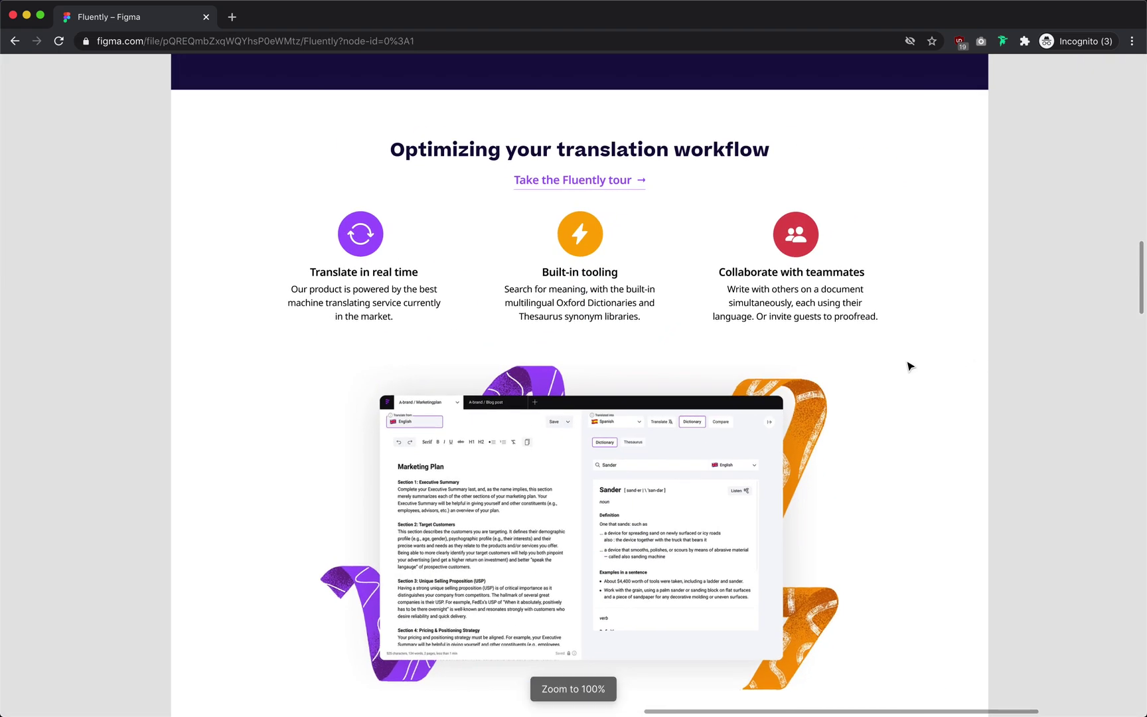
pyautogui.scroll(-1, 909, 365)
pyautogui.moveTo(873, 631); pyautogui.dragTo(286, 172)
pyautogui.hotkey('shift', 'Down')
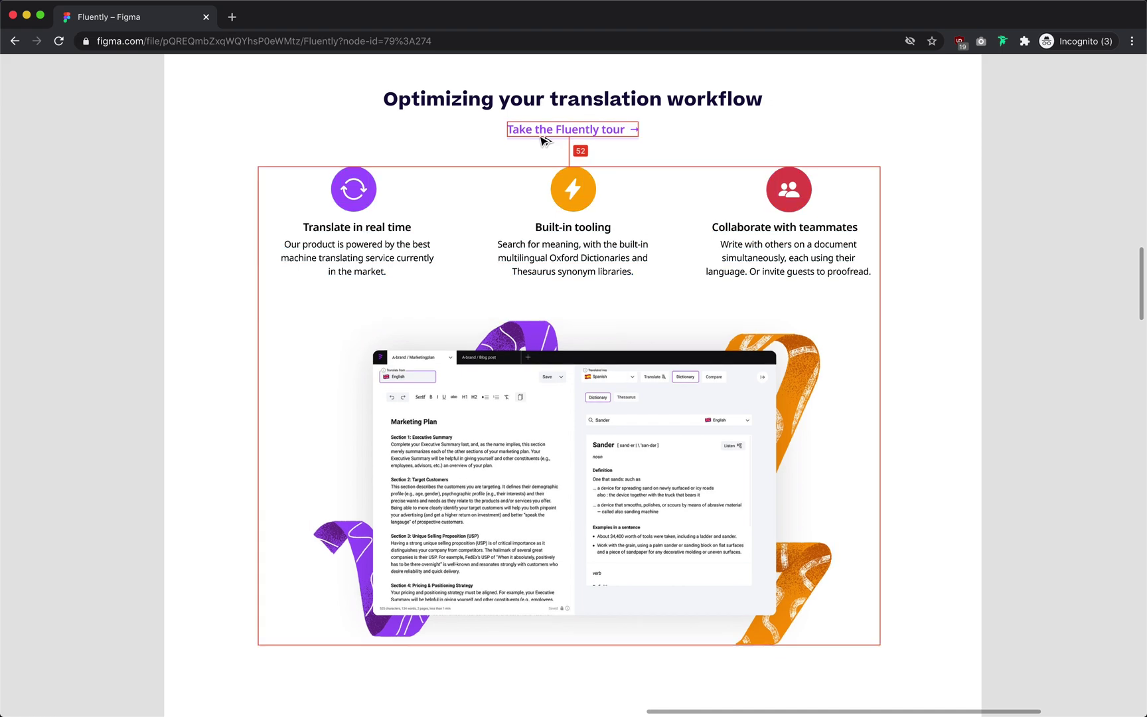
pyautogui.hotkey('shift', 'Down')
pyautogui.press('Down')
pyautogui.press('Down')
pyautogui.hotkey('shift', 'Down')
pyautogui.scroll(2, 312, 417)
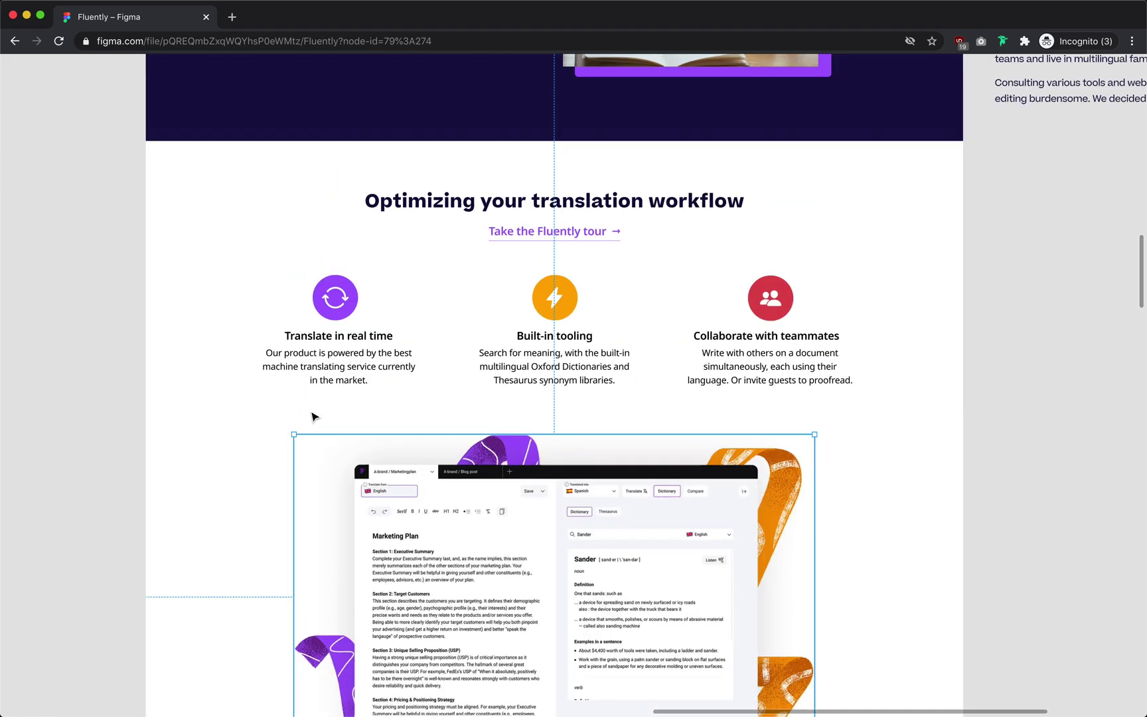
pyautogui.scroll(-2, 310, 419)
pyautogui.click(246, 460)
# Move the two founding-story paragraphs from beside the page into the empty area beneath the editor screenshot
pyautogui.hscroll(-1, 246, 460)
pyautogui.scroll(-5, 243, 458)
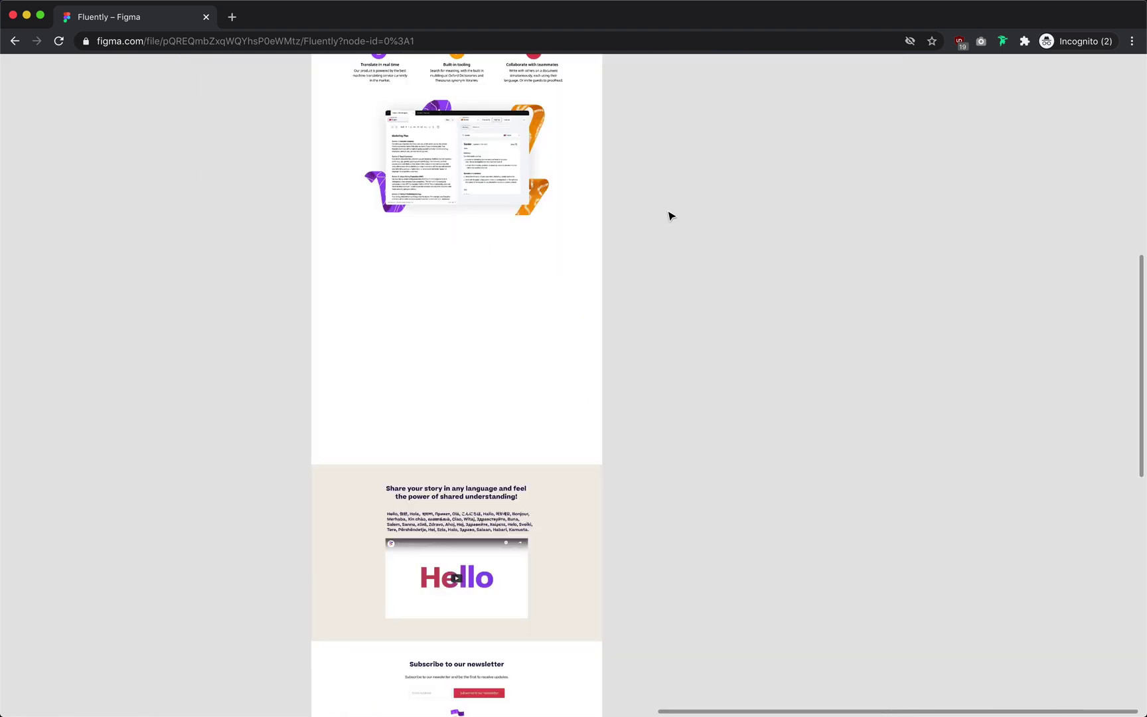
pyautogui.scroll(3, 669, 215)
pyautogui.click(658, 139)
pyautogui.moveTo(436, 510); pyautogui.dragTo(433, 511)
pyautogui.scroll(5, 433, 512)
pyautogui.scroll(-2, 433, 512)
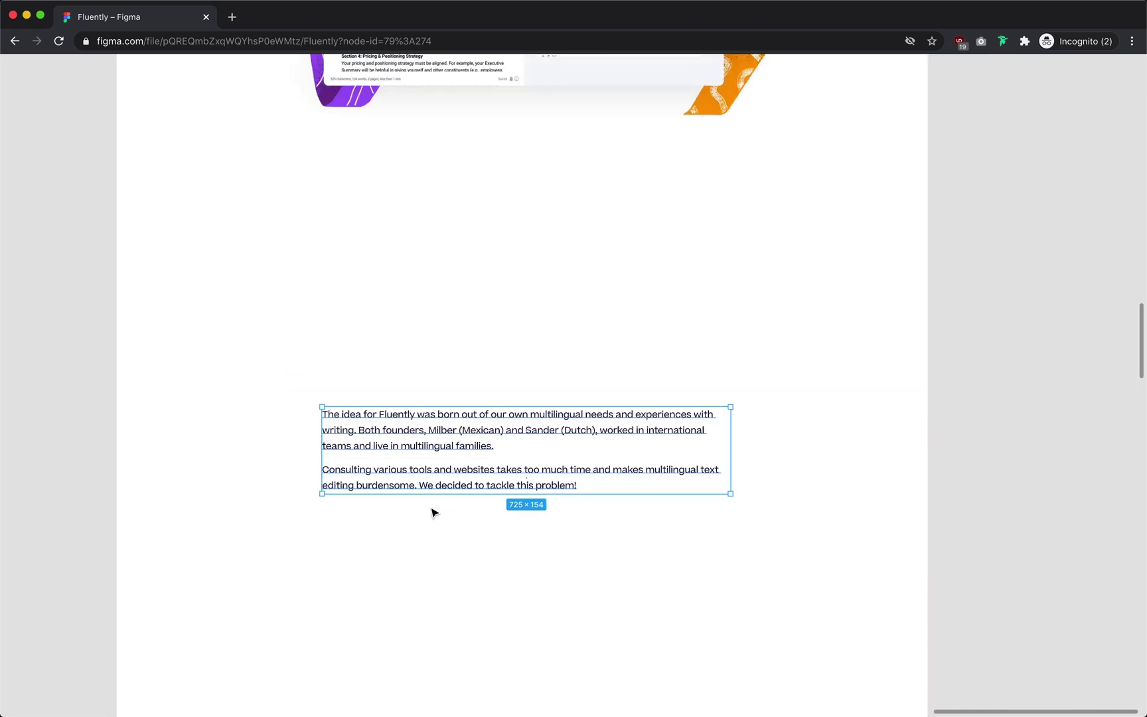
# Show the layout grid and add a text box about 540 × 137 above the story paragraphs, starting with "Share your story"
pyautogui.press('super+backslash')
pyautogui.click(433, 549)
pyautogui.hotkey('ctrl', 'g')
pyautogui.moveTo(546, 221); pyautogui.dragTo(745, 292)
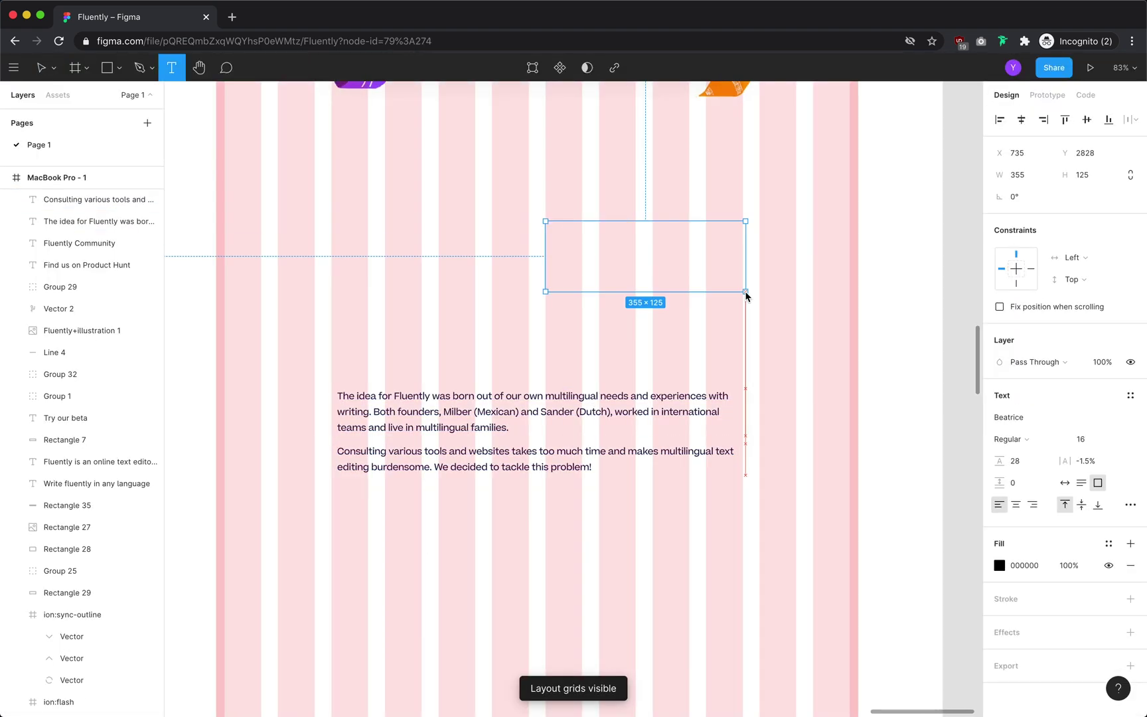
pyautogui.moveTo(850, 303); pyautogui.dragTo(850, 301)
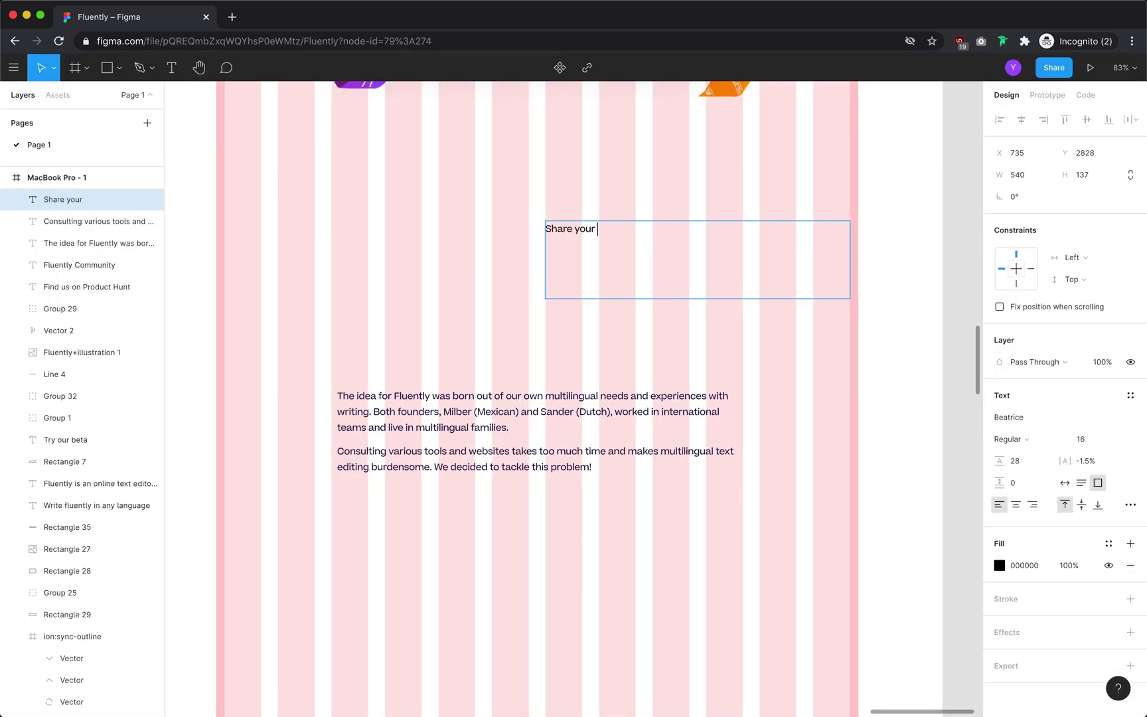
# Style the new heading as Beatrice Bold 32 with 125% line height and 2% letter spacing, filled with navy 130C40
pyautogui.click(1023, 444)
pyautogui.click(1023, 486)
pyautogui.click(1095, 441)
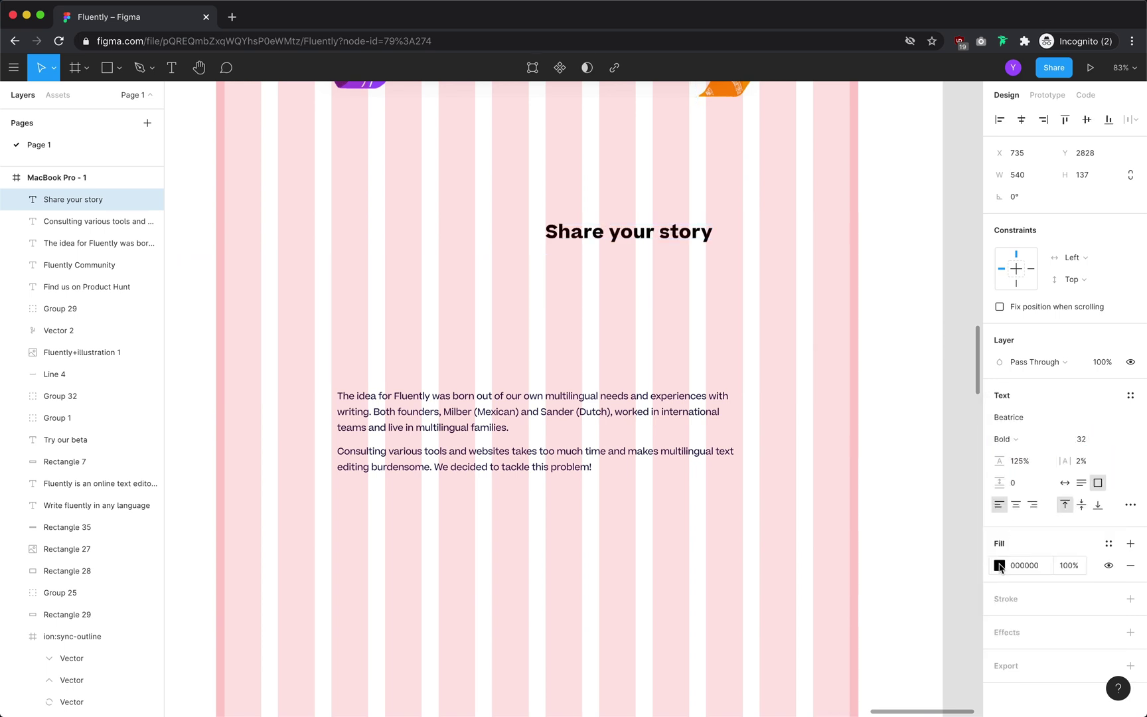
pyautogui.click(1000, 565)
pyautogui.click(902, 651)
# Extend the heading to read "Share your story without language barriers"
pyautogui.click(770, 345)
pyautogui.doubleClick(715, 234)
pyautogui.click(715, 235)
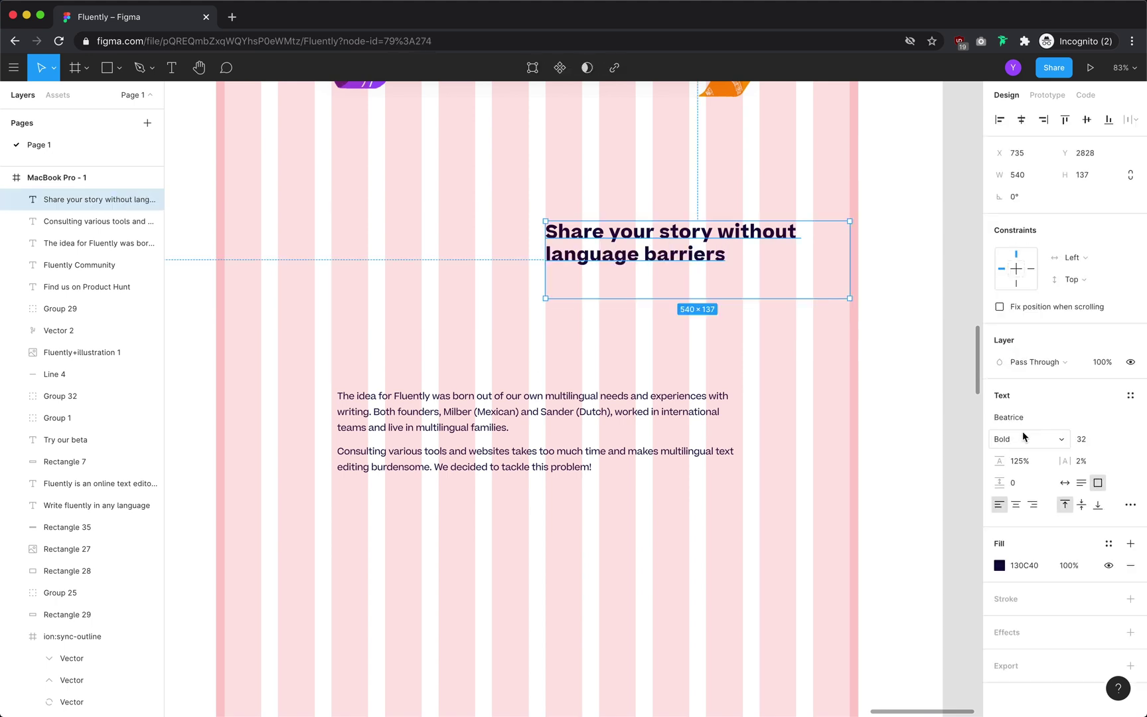
pyautogui.press('Escape')
# Place the "The idea for Fluently" paragraph under the heading at 540 wide, in Noto Sans 18, line height 30, filled grey 706D85
pyautogui.moveTo(557, 409); pyautogui.dragTo(676, 281)
pyautogui.moveTo(752, 300); pyautogui.dragTo(752, 301)
pyautogui.hscroll(1, 884, 308)
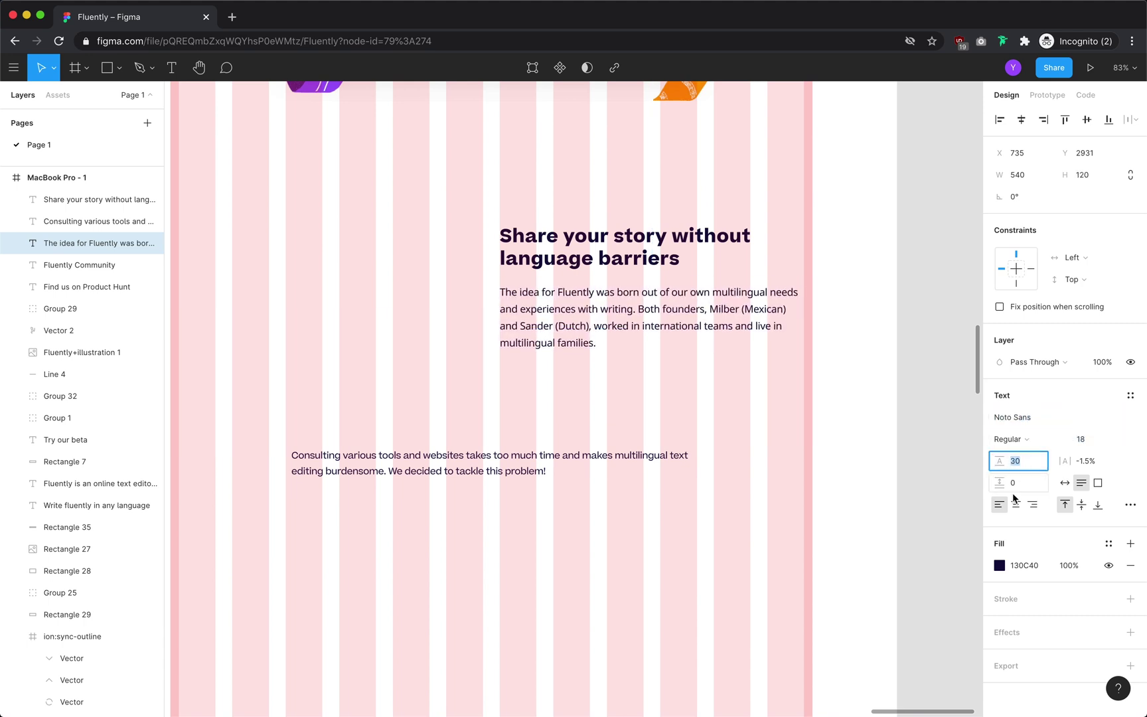
pyautogui.click(1000, 565)
pyautogui.click(939, 647)
pyautogui.press('Escape')
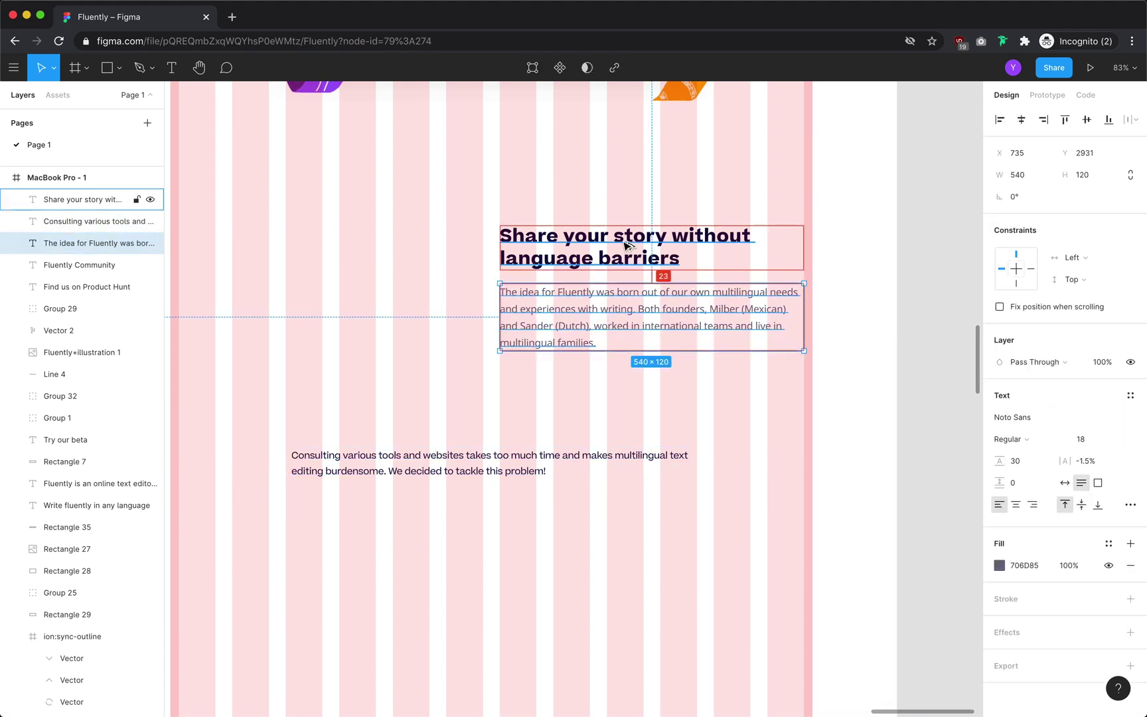
# Nudge the paragraph down slightly, and shift the left edges of heading and paragraph inward to narrow both text boxes
pyautogui.click(591, 380)
pyautogui.hscroll(-1, 589, 379)
pyautogui.click(589, 322)
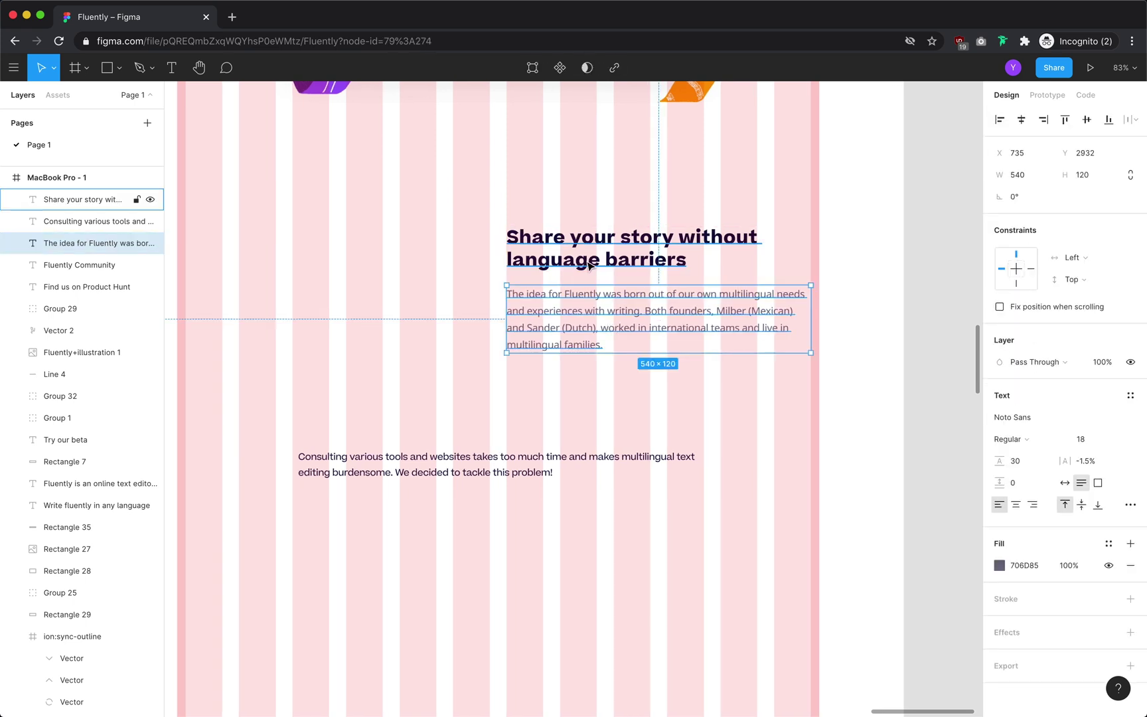
pyautogui.keyDown('shift'); pyautogui.click(589, 263); pyautogui.keyUp('shift')
pyautogui.click(464, 382)
pyautogui.scroll(2, 463, 382)
pyautogui.hscroll(-2, 464, 382)
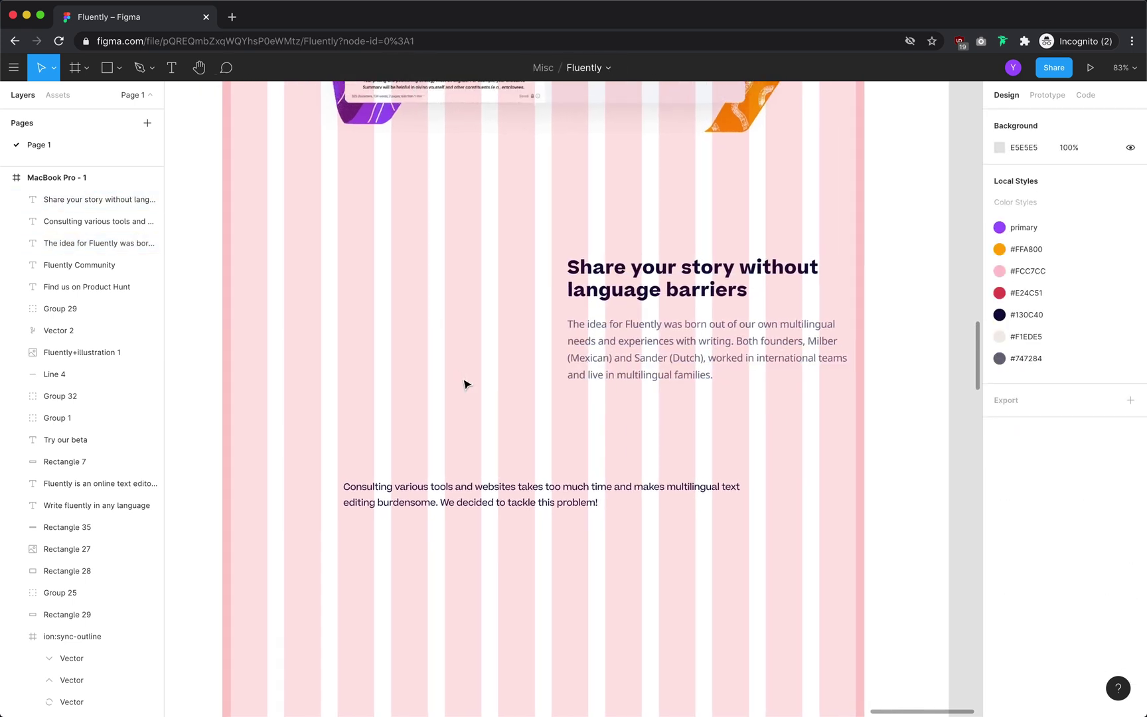
# Draw a 540 × 329 rectangle as an image placeholder beside the story text, raise it slightly, and hide the layout grid
pyautogui.press('r')
pyautogui.moveTo(255, 267); pyautogui.dragTo(559, 438)
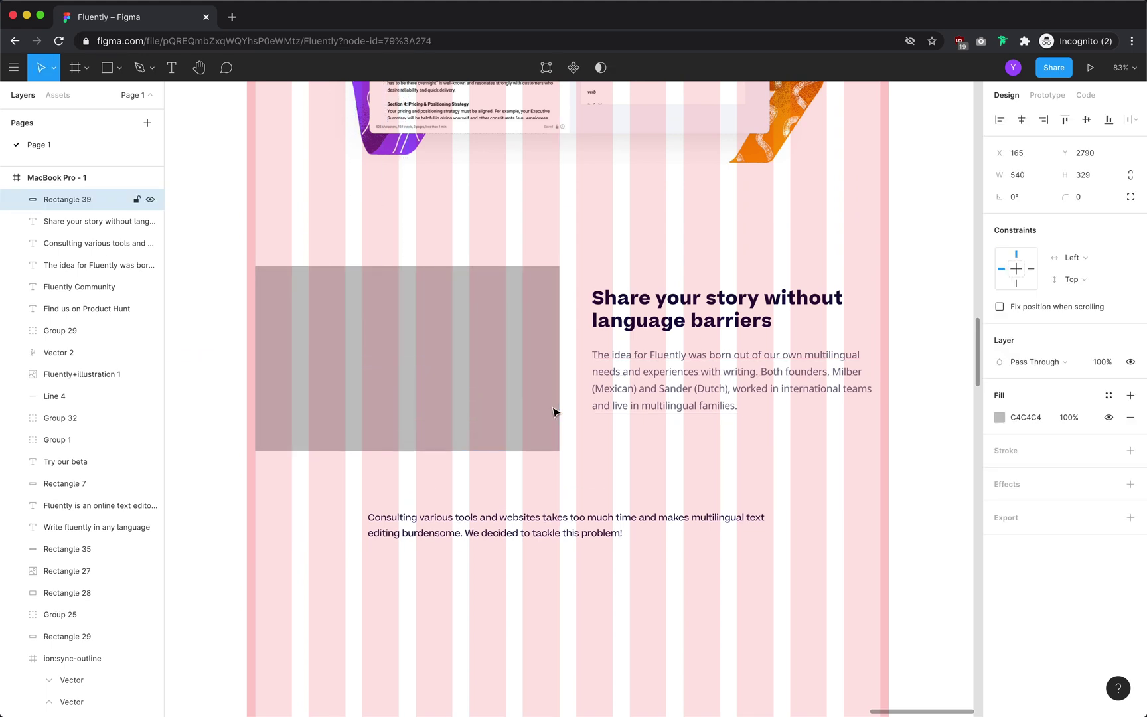
pyautogui.click(614, 463)
pyautogui.hotkey('ctrl', 'g')
pyautogui.scroll(-1, 613, 462)
pyautogui.click(506, 387)
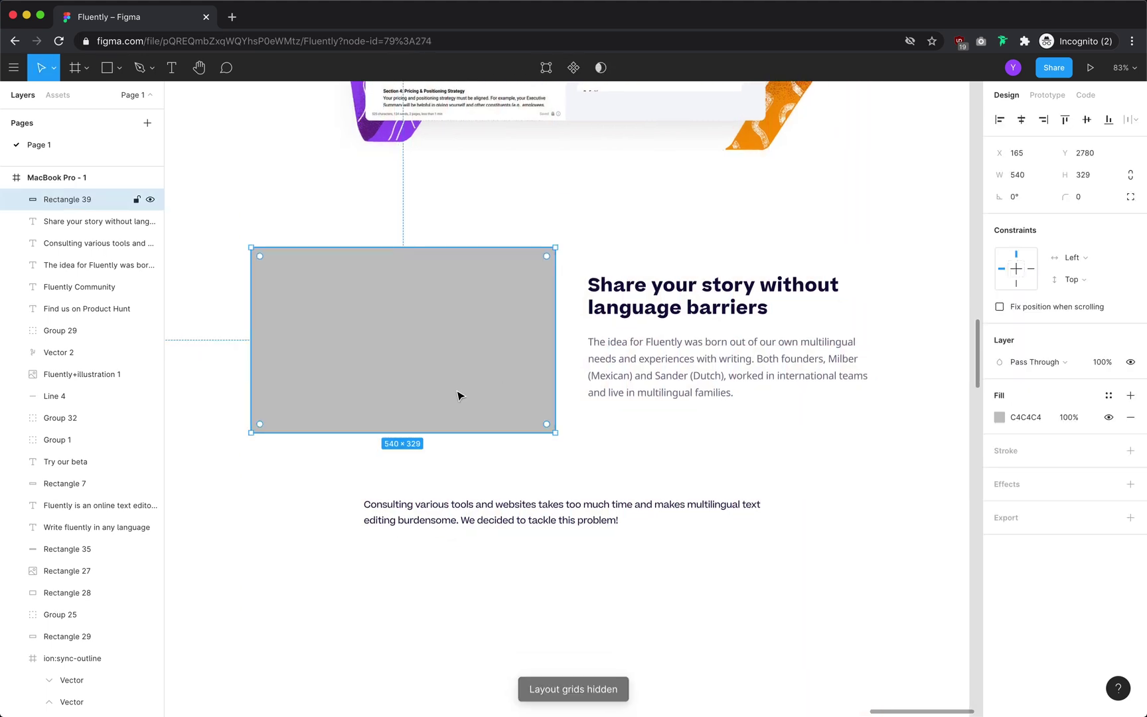
# Fill the rectangle with the Unsplash "work" photo of three people laughing around a table, and raise the story text slightly
pyautogui.click(681, 143)
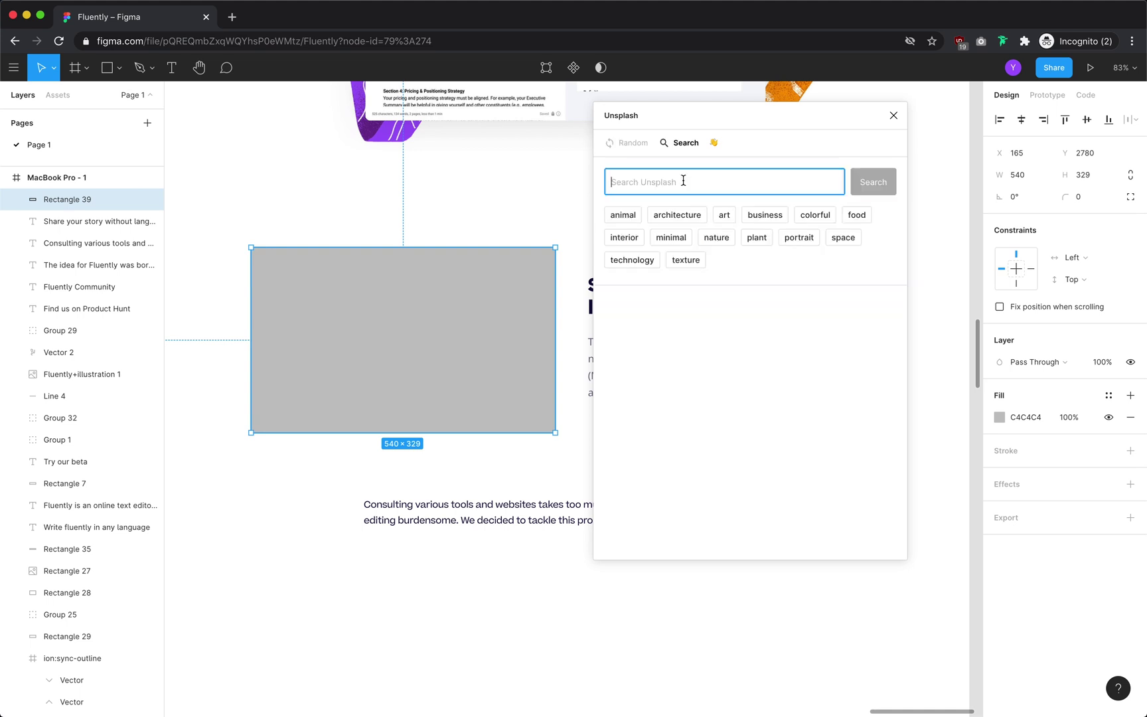
pyautogui.scroll(-5, 684, 328)
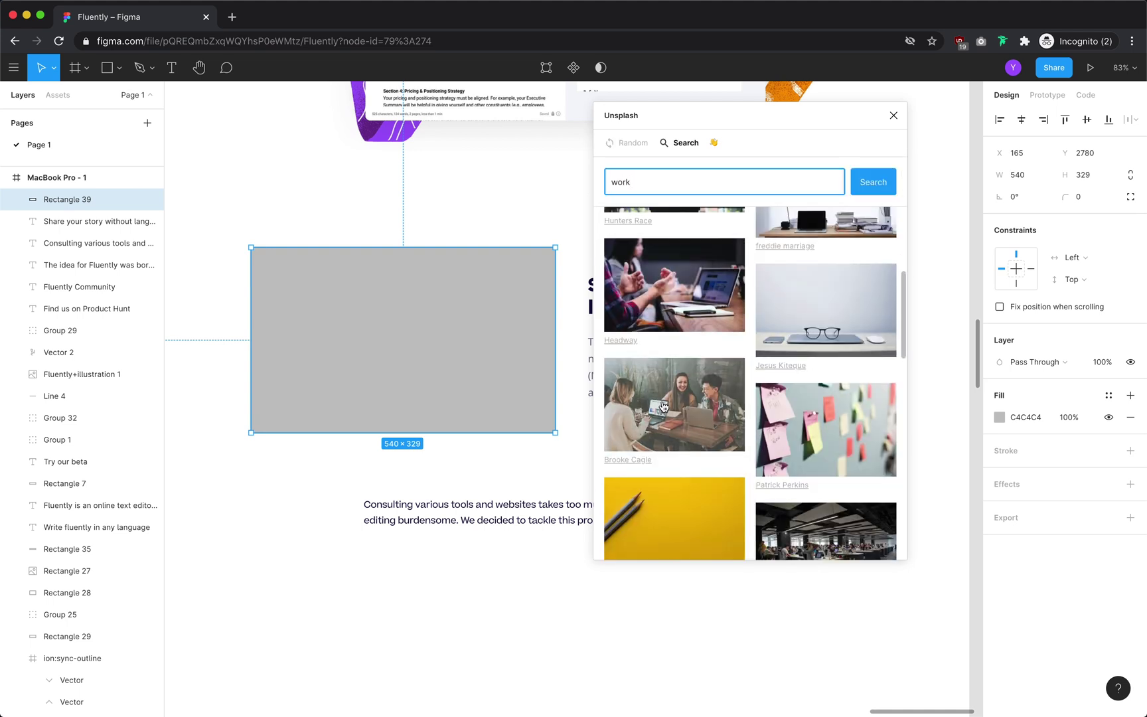
pyautogui.scroll(-15, 672, 409)
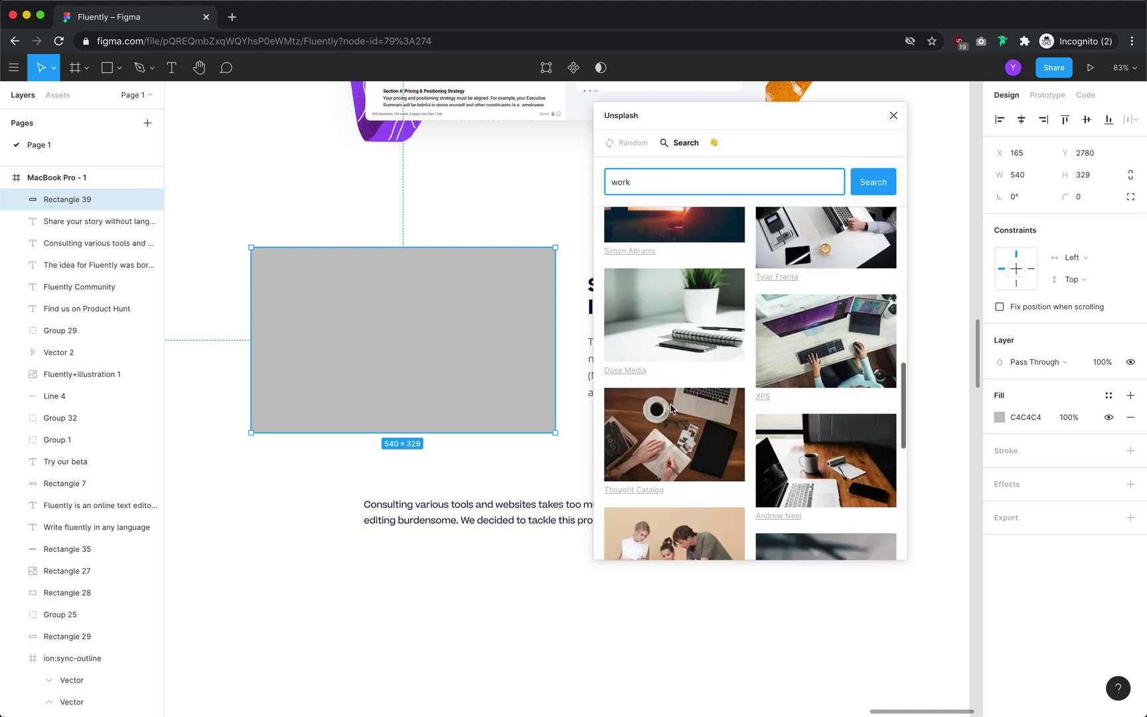
pyautogui.scroll(10, 672, 408)
pyautogui.click(671, 406)
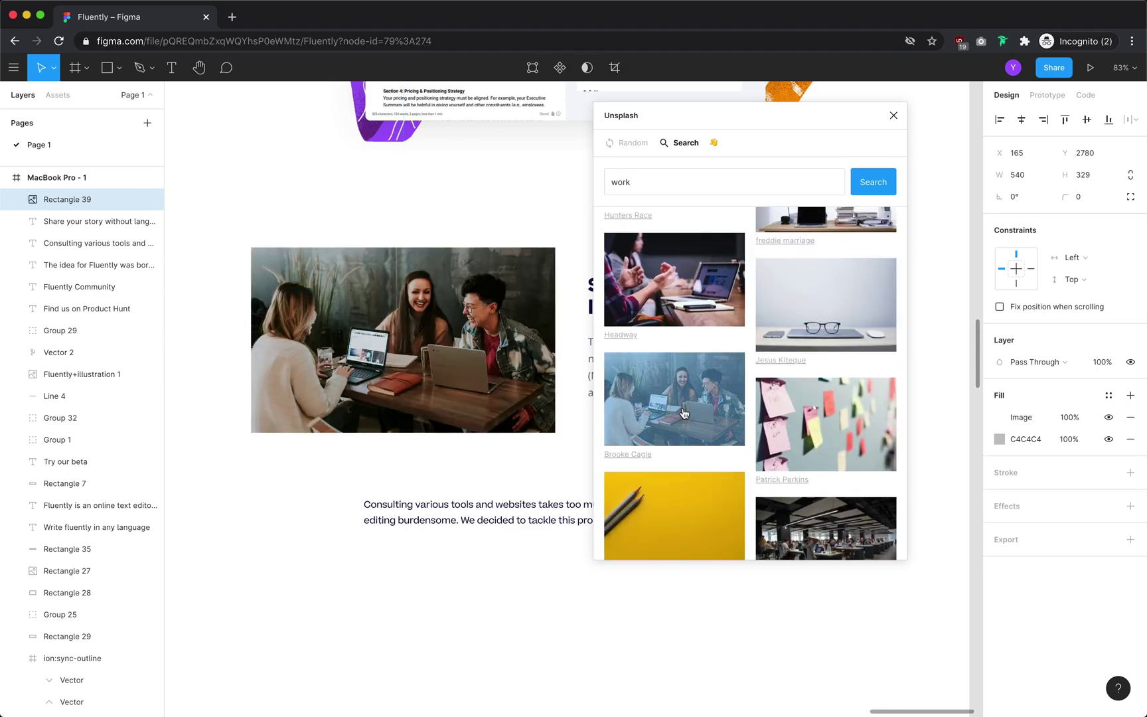
pyautogui.click(894, 116)
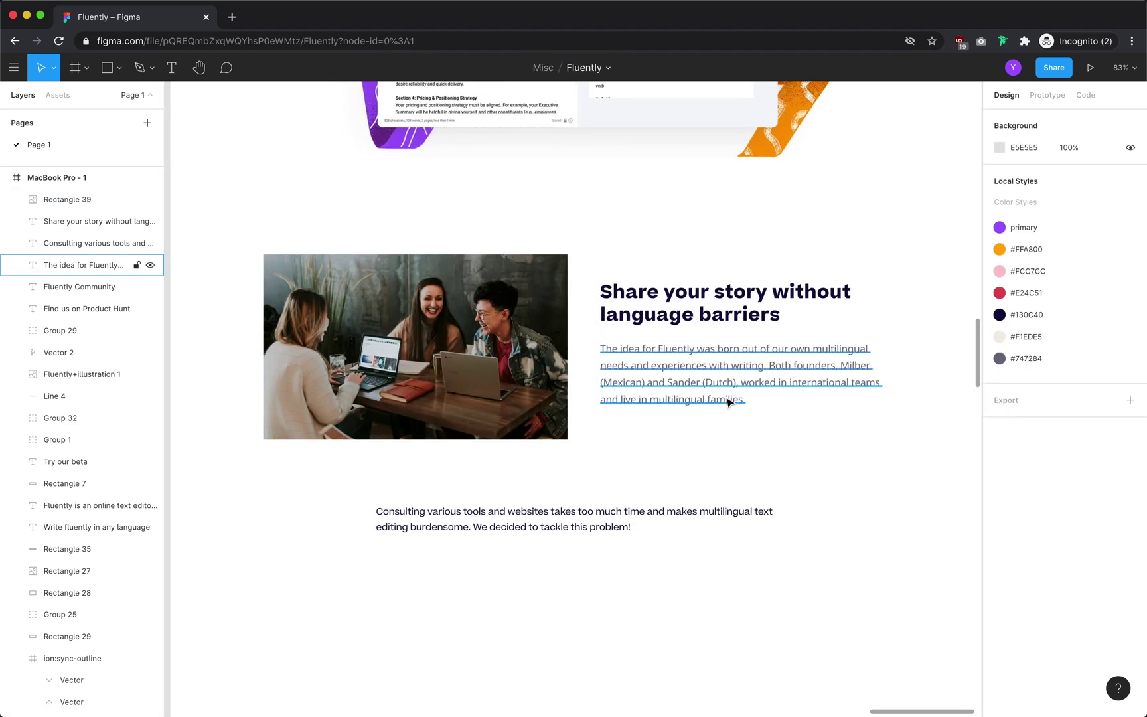
pyautogui.click(697, 308)
pyautogui.click(671, 433)
# Cut the "Fluently Community" link together with its underline from the footer
pyautogui.scroll(-10, 670, 435)
pyautogui.scroll(-1, 673, 434)
pyautogui.click(470, 322)
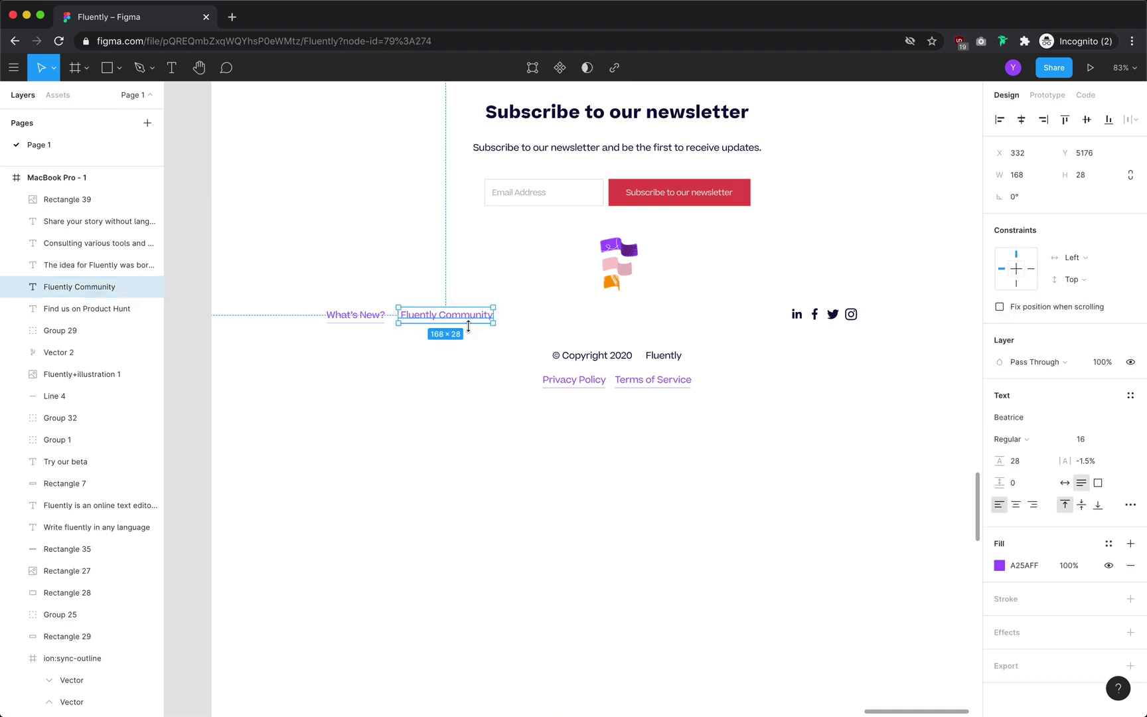
pyautogui.scroll(3, 470, 324)
pyautogui.click(499, 347)
pyautogui.doubleClick(447, 313)
pyautogui.scroll(5, 443, 327)
pyautogui.click(458, 331)
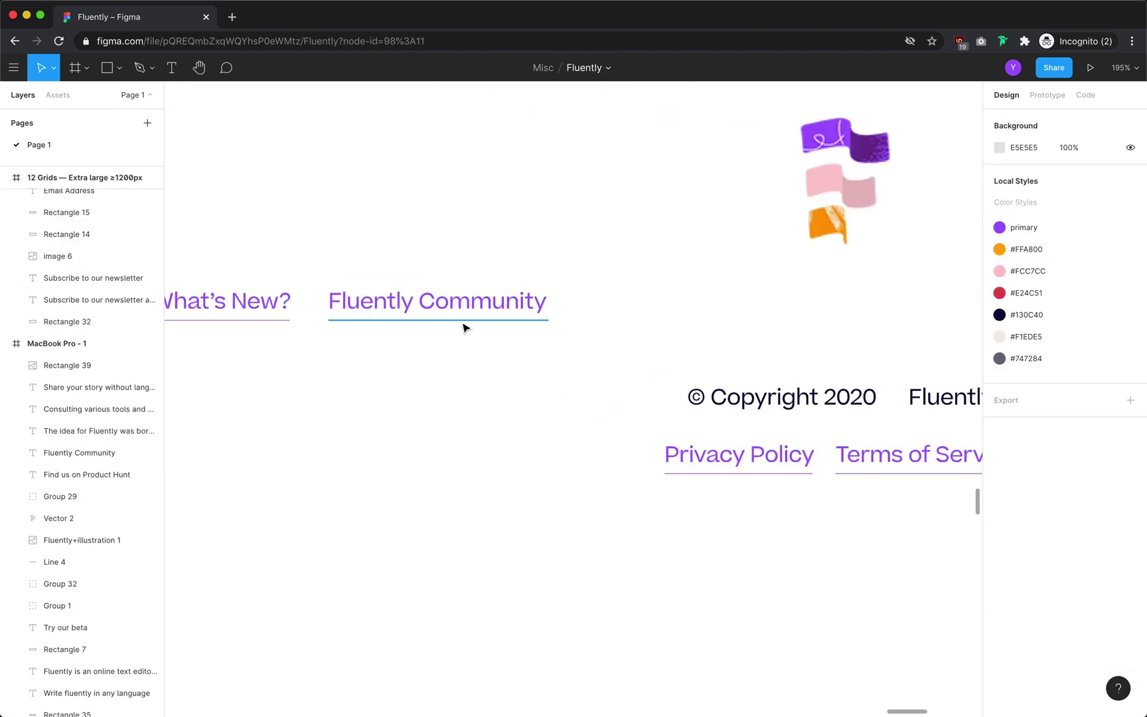
pyautogui.click(465, 322)
pyautogui.keyDown('shift'); pyautogui.click(474, 313); pyautogui.keyUp('shift')
pyautogui.press('Delete')
# Paste the "Fluently Community" link and underline beneath the story paragraph and line them up with its left edge
pyautogui.scroll(-5, 474, 313)
pyautogui.scroll(15, 474, 314)
pyautogui.scroll(-2, 474, 314)
pyautogui.press('super+v')
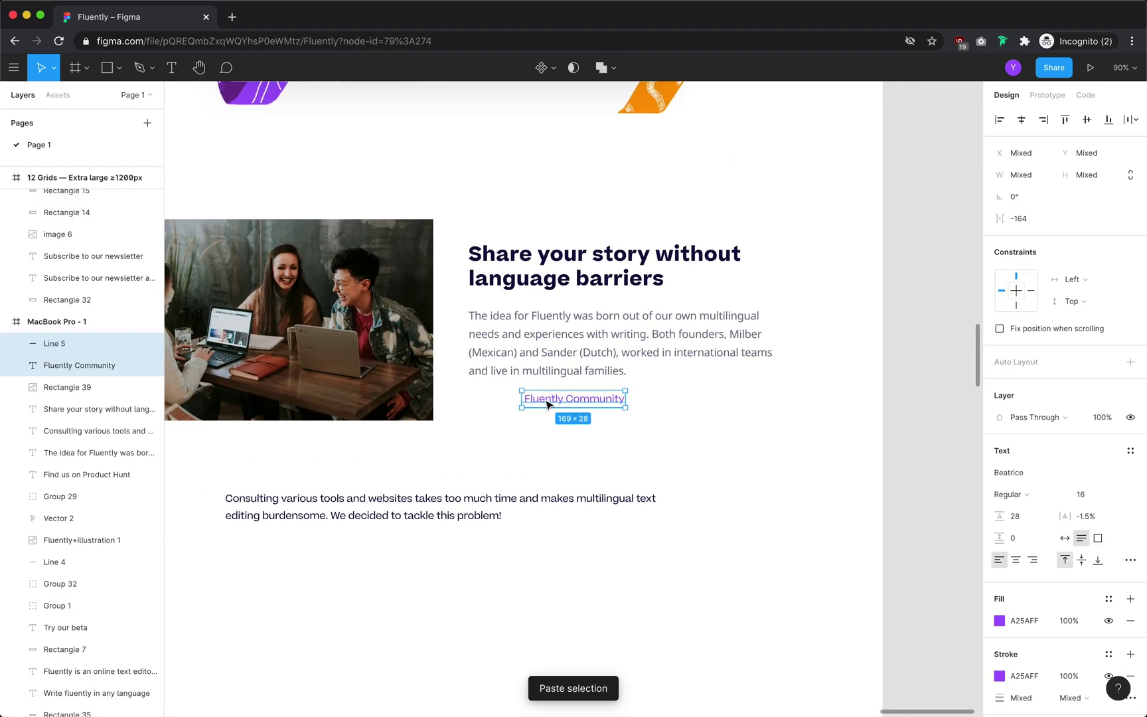
pyautogui.moveTo(548, 403); pyautogui.dragTo(495, 400)
pyautogui.click(498, 432)
# Copy the underlined "Take the Fluently tour" link beneath the story paragraph, reword it "Join the community", and replace the "Fluently Community" text with it
pyautogui.scroll(6, 497, 432)
pyautogui.scroll(-4, 497, 431)
pyautogui.scroll(2, 498, 431)
pyautogui.moveTo(484, 263); pyautogui.dragTo(454, 255)
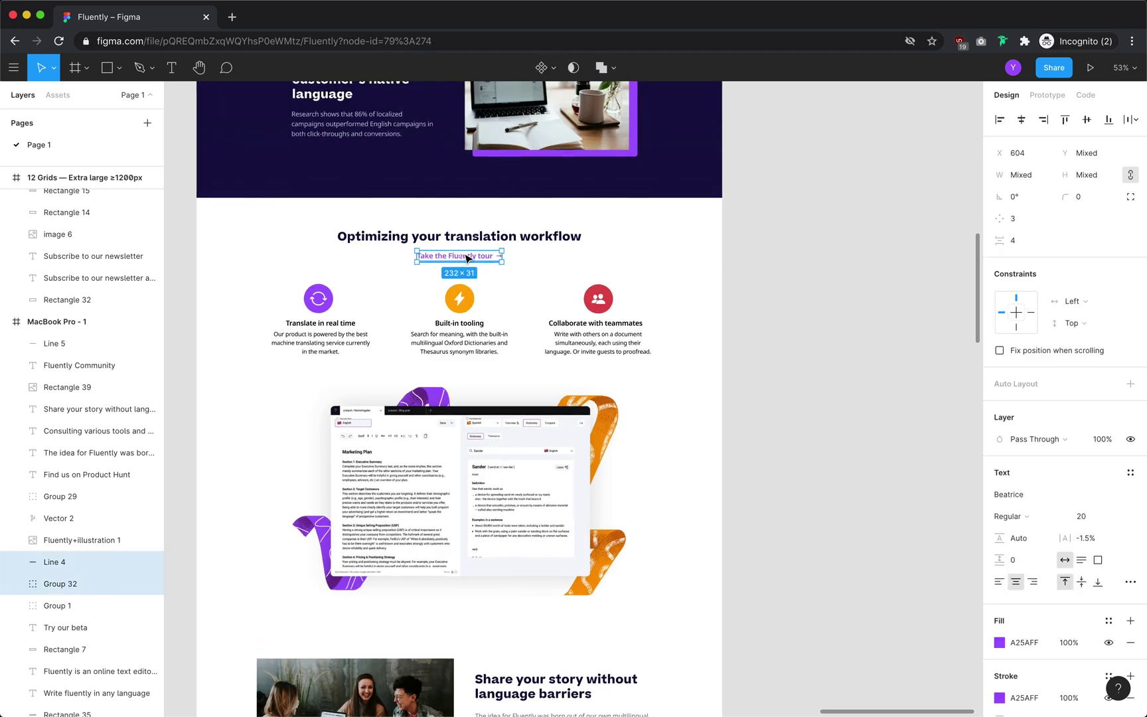
pyautogui.click(467, 257)
pyautogui.scroll(-5, 476, 378)
pyautogui.click(544, 477)
# Draw a full-width 1440 × 553 rectangle over the "Share your story" section and send it to the back
pyautogui.scroll(5, 544, 477)
pyautogui.press('r')
pyautogui.moveTo(273, 239)
pyautogui.mouseDown()
pyautogui.moveTo(907, 477)
pyautogui.moveTo(894, 478)
pyautogui.mouseUp()
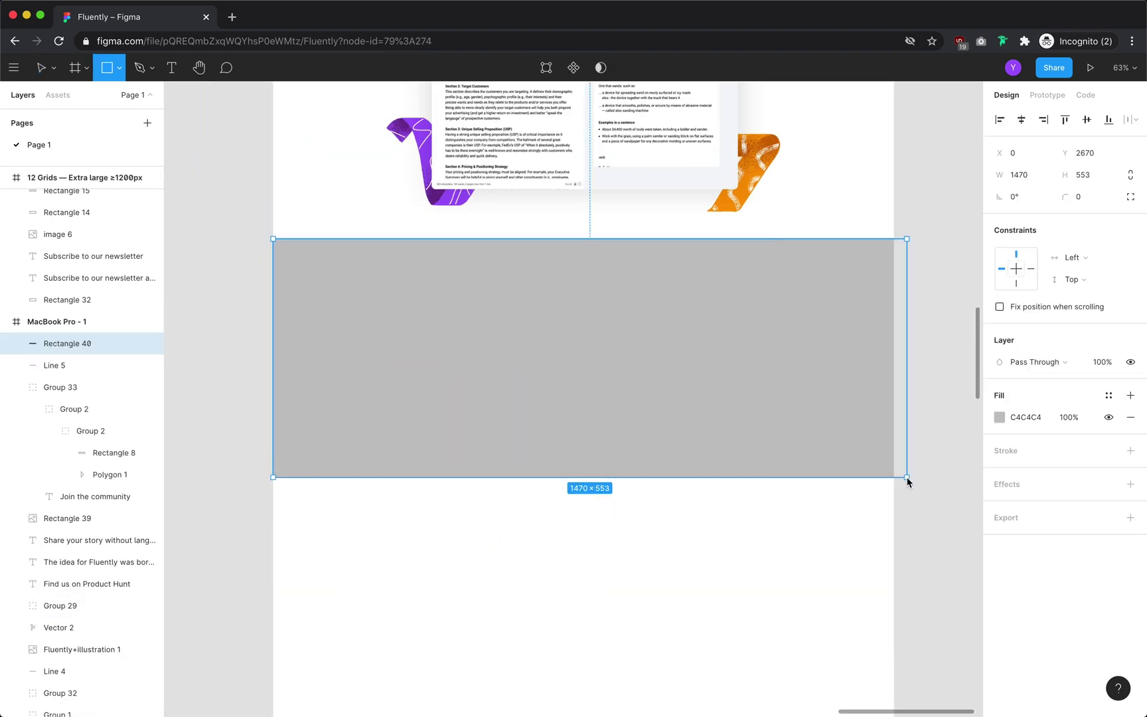
pyautogui.press('super+alt+[')
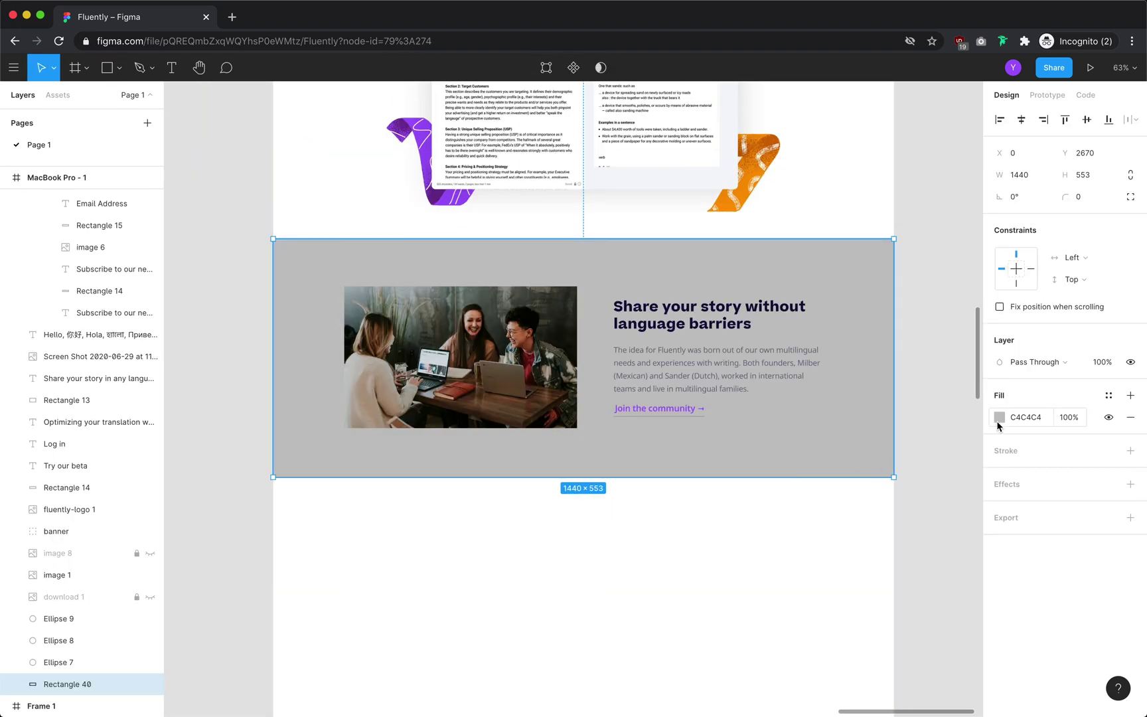
# Fill the story section's background with beige F1EDE5 and draw a white 1237 × 430 card behind the photo and text
pyautogui.click(999, 417)
pyautogui.press('r')
pyautogui.moveTo(323, 261)
pyautogui.mouseDown()
pyautogui.moveTo(861, 451)
pyautogui.moveTo(810, 425)
pyautogui.mouseUp()
pyautogui.press('super+alt+[')
pyautogui.press('super+]')
pyautogui.click(750, 551)
pyautogui.click(764, 433)
pyautogui.click(999, 418)
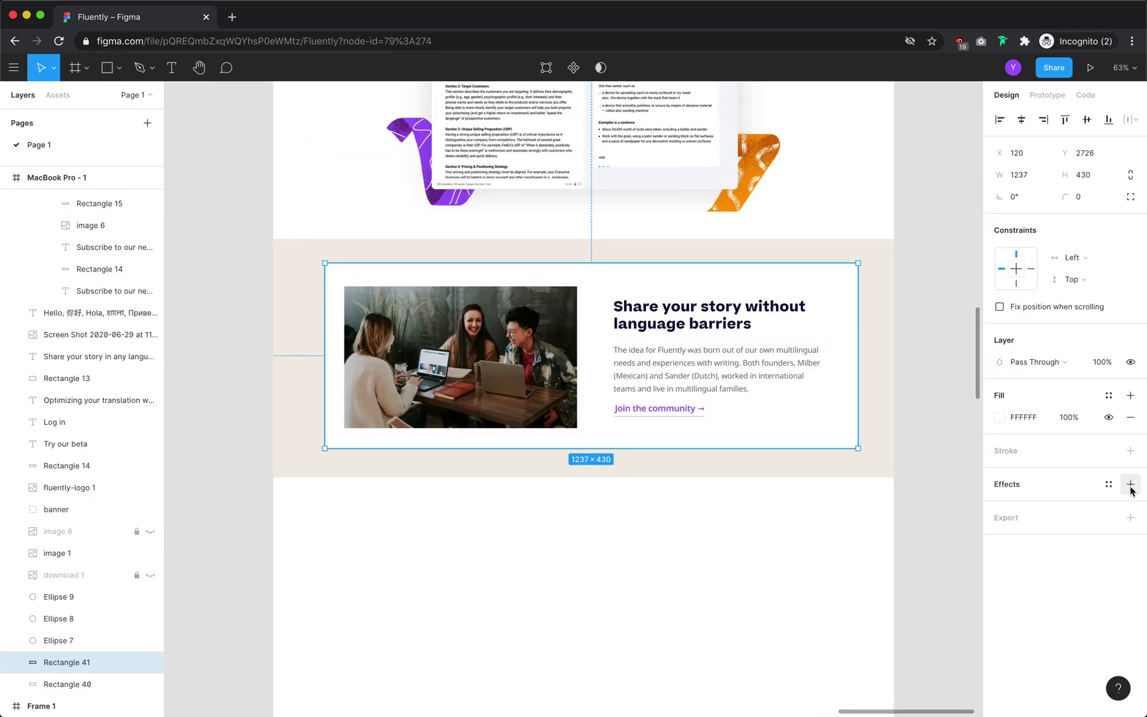
# Add a soft drop shadow to the white card behind the story photo and text
pyautogui.click(1131, 484)
pyautogui.click(999, 506)
pyautogui.click(929, 540)
pyautogui.press('Up')
pyautogui.press('Up')
pyautogui.press('Up')
pyautogui.press('Up')
pyautogui.press('Up')
pyautogui.press('Up')
pyautogui.press('Up')
pyautogui.press('Up')
pyautogui.click(757, 537)
# Generate a wavy line pattern in #DED7CB over the beige band with the Hero Patterns plugin
pyautogui.scroll(-2, 717, 420)
pyautogui.scroll(4, 717, 420)
pyautogui.click(768, 446)
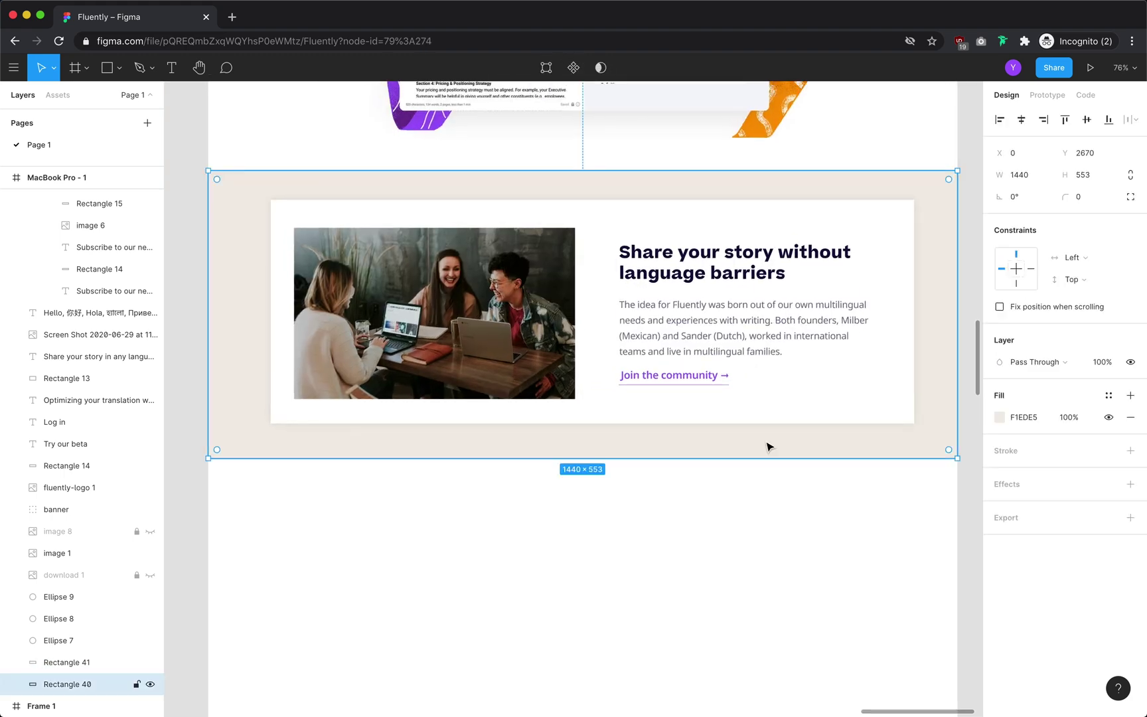
pyautogui.click(999, 417)
pyautogui.click(676, 564)
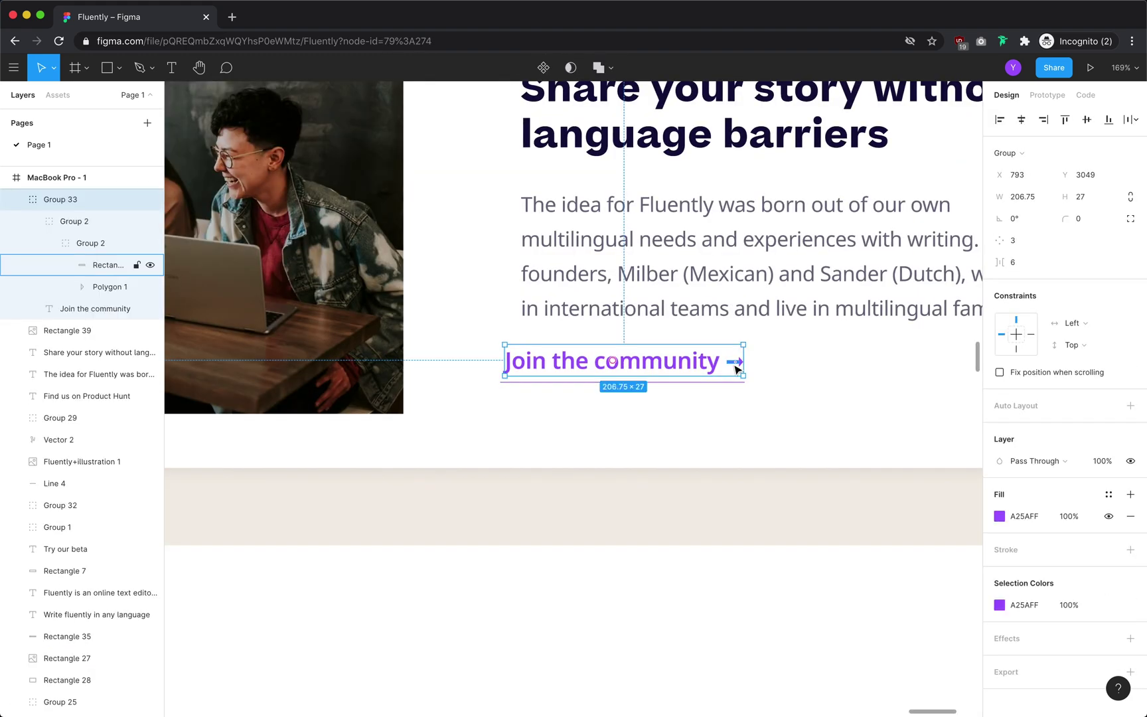
pyautogui.rightClick(417, 489)
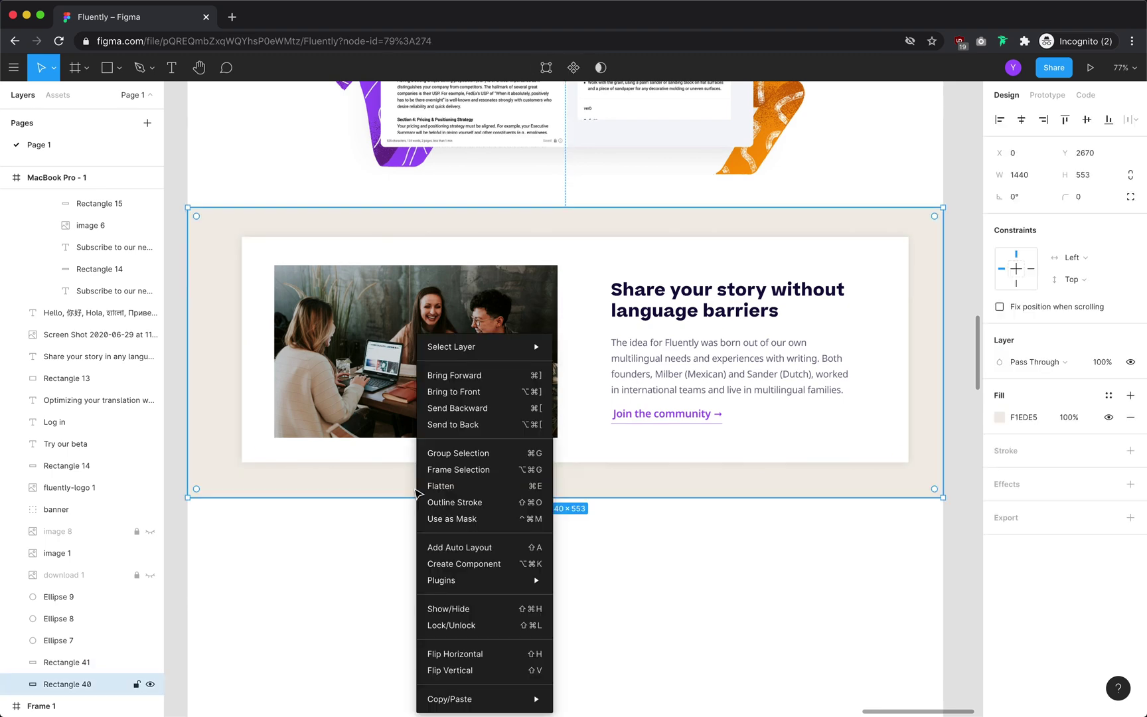
pyautogui.moveTo(443, 580)
pyautogui.click(620, 587)
pyautogui.moveTo(506, 284); pyautogui.dragTo(510, 290)
pyautogui.scroll(-5, 569, 443)
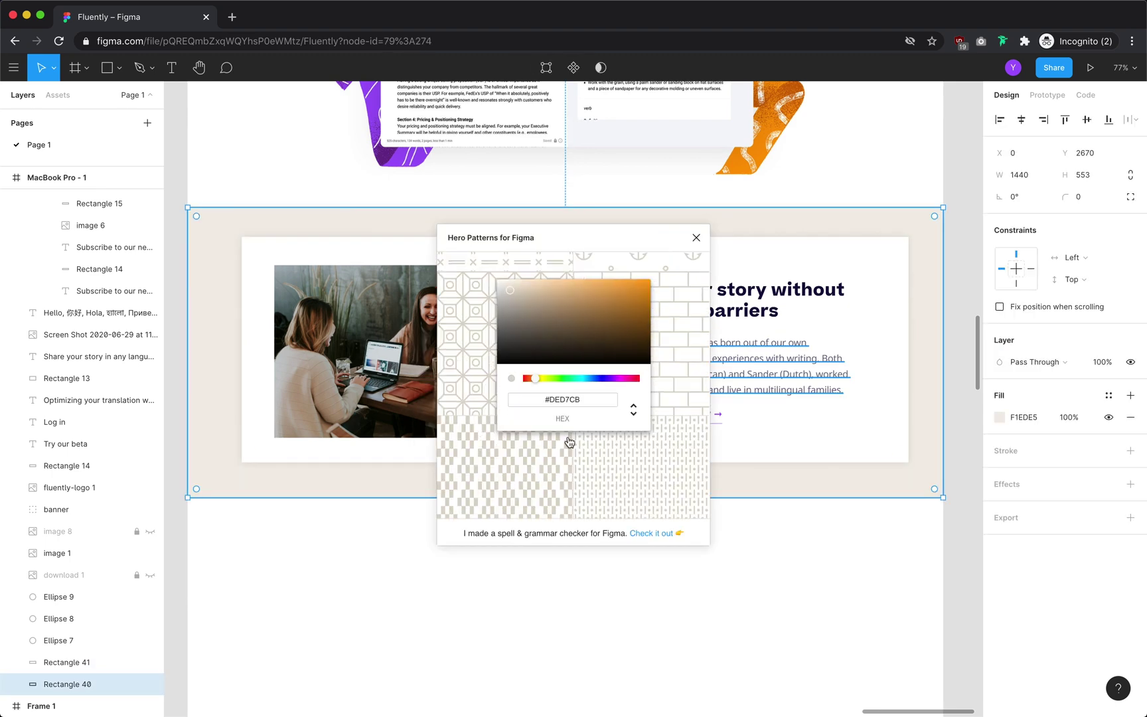
pyautogui.click(569, 443)
pyautogui.click(696, 238)
pyautogui.press('Escape')
# Increase the patterned band's height to 641 so it extends evenly around the story card
pyautogui.hotkey('ctrl', 'g')
pyautogui.press('super+backslash')
pyautogui.scroll(-3, 607, 506)
pyautogui.click(617, 506)
pyautogui.moveTo(616, 511); pyautogui.dragTo(616, 530)
pyautogui.moveTo(872, 598); pyautogui.dragTo(400, 405)
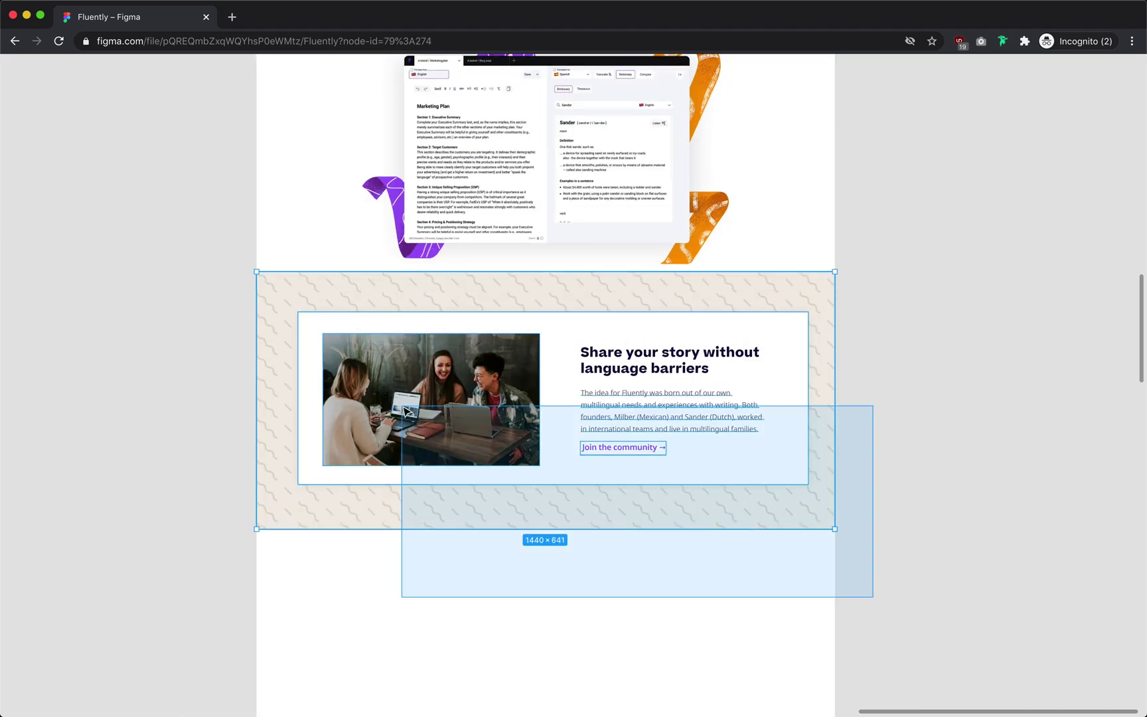
pyautogui.click(84, 496)
# Move the "Share your story in any language" section with its video up directly beneath the patterned band
pyautogui.scroll(-2, 84, 497)
pyautogui.scroll(1, 206, 507)
pyautogui.scroll(-7, 188, 538)
pyautogui.scroll(-2, 188, 538)
pyautogui.moveTo(188, 538); pyautogui.dragTo(464, 331)
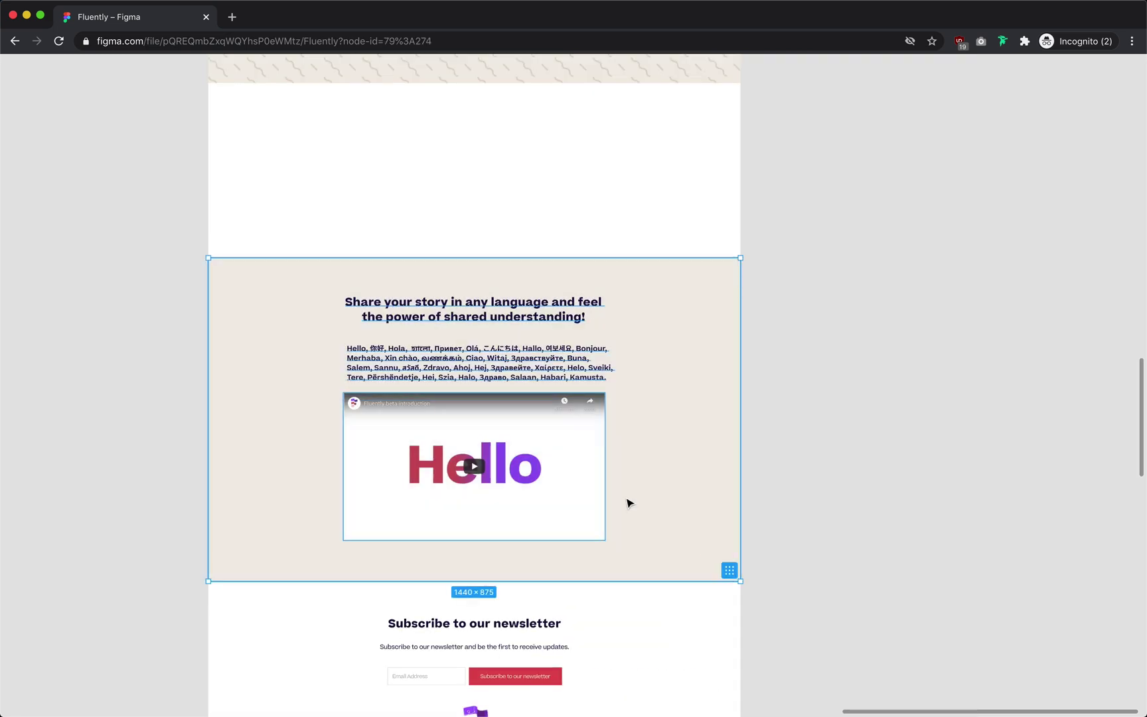
pyautogui.moveTo(630, 505); pyautogui.dragTo(630, 329)
pyautogui.scroll(5, 544, 235)
# Arrange the lower section in two columns on the layout grid, heading and greetings on the left, resized video on the right
pyautogui.hotkey('ctrl', 'g')
pyautogui.click(571, 233)
pyautogui.keyDown('shift'); pyautogui.click(521, 328); pyautogui.keyUp('shift')
pyautogui.moveTo(521, 330); pyautogui.dragTo(378, 337)
pyautogui.moveTo(485, 533); pyautogui.dragTo(629, 346)
pyautogui.moveTo(434, 473); pyautogui.dragTo(594, 385)
# Reword the heading "Feel the power of shared understanding", narrow it to two lines, and left-align the section's text
pyautogui.click(565, 231)
pyautogui.press('super+backslash')
pyautogui.moveTo(642, 231); pyautogui.dragTo(465, 227)
pyautogui.hscroll(-1, 467, 227)
pyautogui.click(1000, 505)
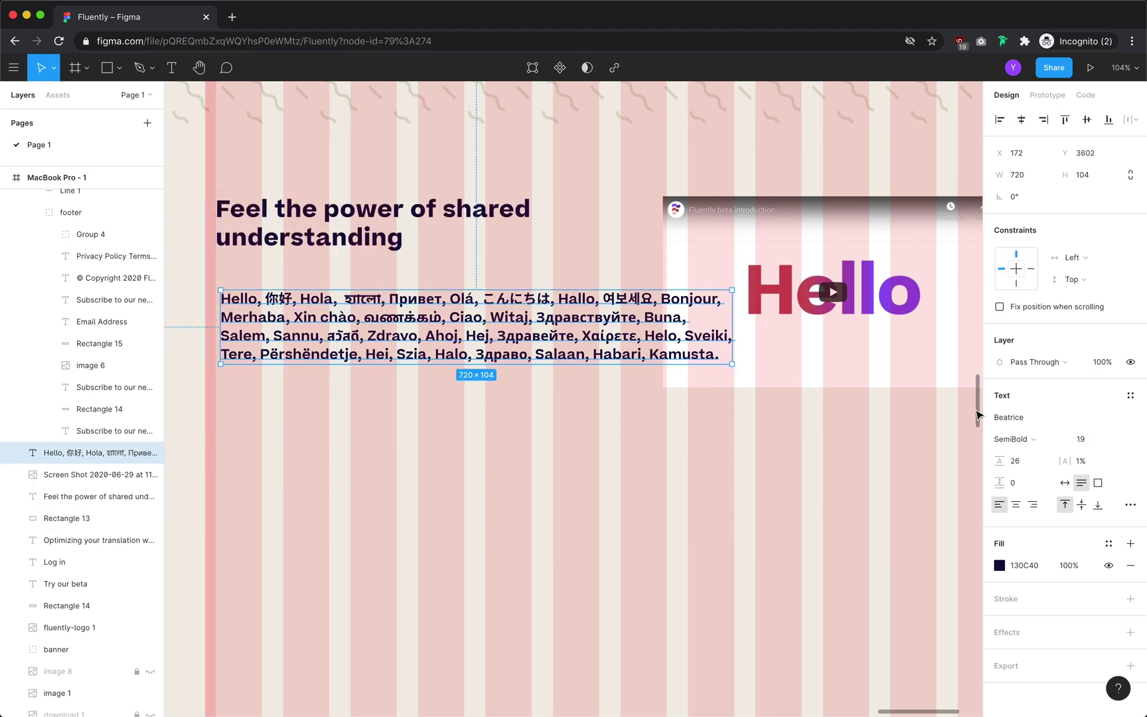
# Style the greetings paragraph in Noto Sans Regular 18 with 150% line height and narrow it to 533 wide
pyautogui.press('Down')
pyautogui.press('Down')
pyautogui.press('Down')
pyautogui.click(1015, 439)
pyautogui.click(1024, 406)
pyautogui.click(1086, 440)
pyautogui.press('Up')
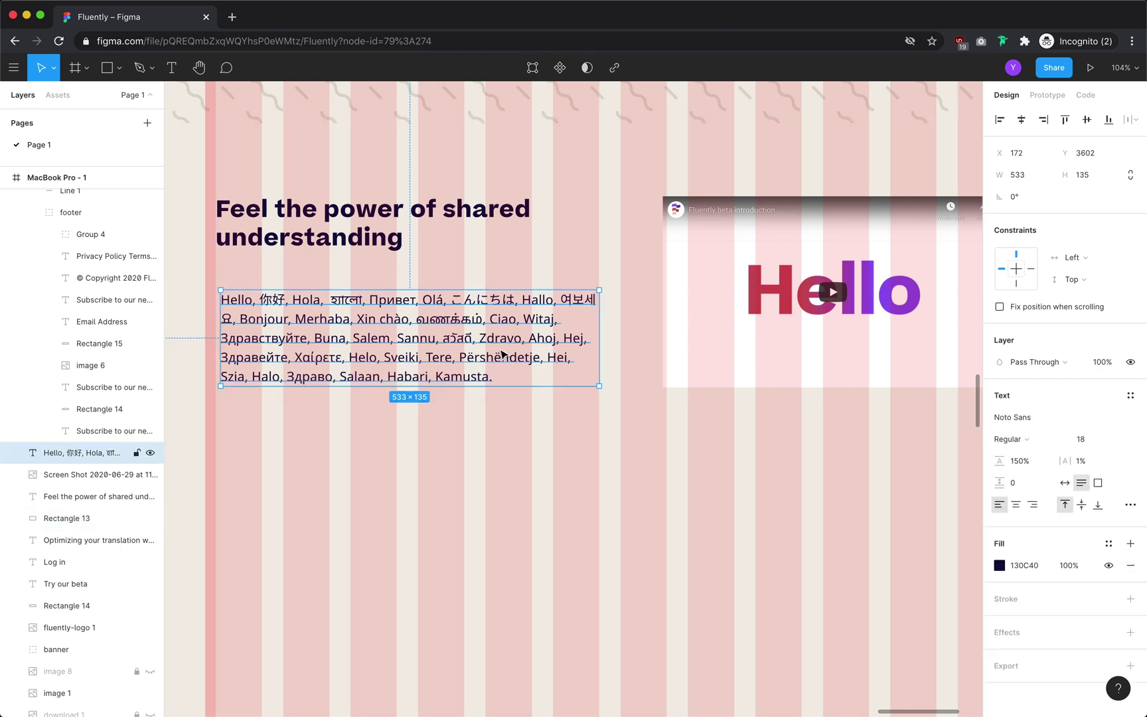
pyautogui.press('Down')
pyautogui.press('Down')
pyautogui.press('Down')
pyautogui.click(358, 436)
# Shorten the section's beige background from its lower edge and lower the heading and greetings beside the video
pyautogui.hotkey('ctrl', 'g')
pyautogui.scroll(-5, 365, 438)
pyautogui.moveTo(468, 552); pyautogui.dragTo(472, 437)
pyautogui.click(435, 293)
pyautogui.keyDown('shift'); pyautogui.click(419, 230); pyautogui.keyUp('shift')
pyautogui.scroll(2, 531, 286)
# Resize the video screenshot to 536 × 302 against the layout grid columns
pyautogui.click(626, 326)
pyautogui.hotkey('ctrl', 'g')
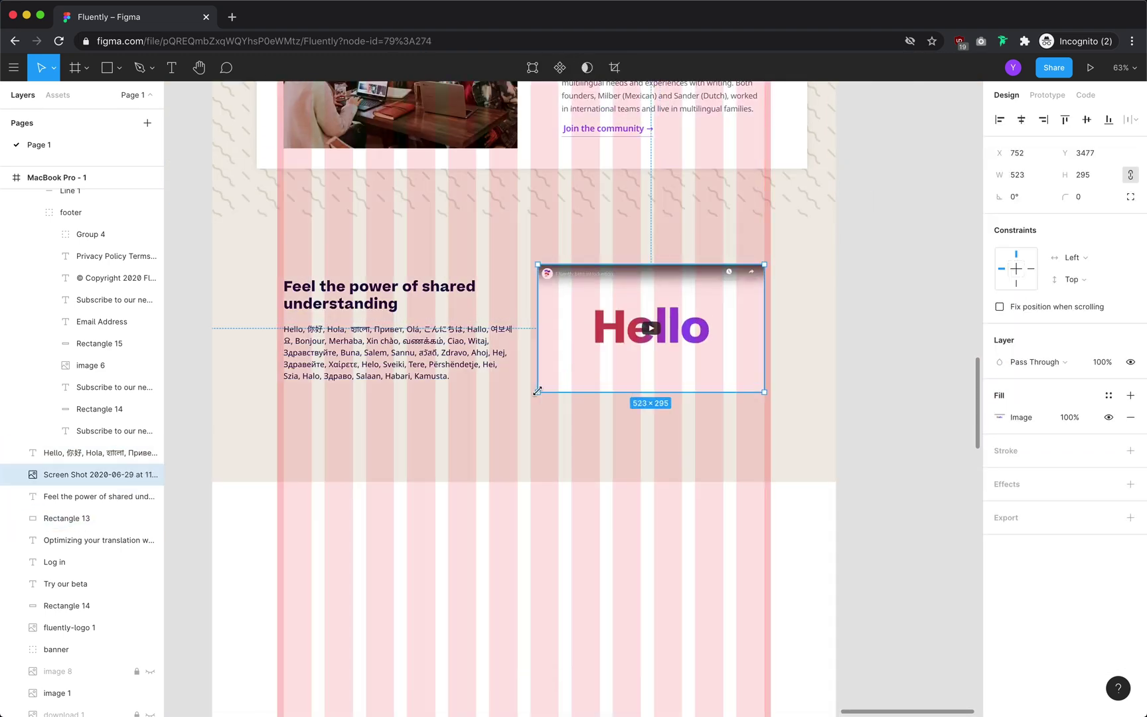
pyautogui.moveTo(538, 392); pyautogui.dragTo(534, 394)
pyautogui.hotkey('ctrl', 'g')
pyautogui.scroll(2, 481, 533)
# Narrow the greetings paragraph to 445 wide so it wraps onto six lines
pyautogui.click(456, 325)
pyautogui.hotkey('ctrl', 'g')
pyautogui.moveTo(464, 471); pyautogui.dragTo(450, 485)
pyautogui.press('super+z')
pyautogui.hotkey('ctrl', 'g')
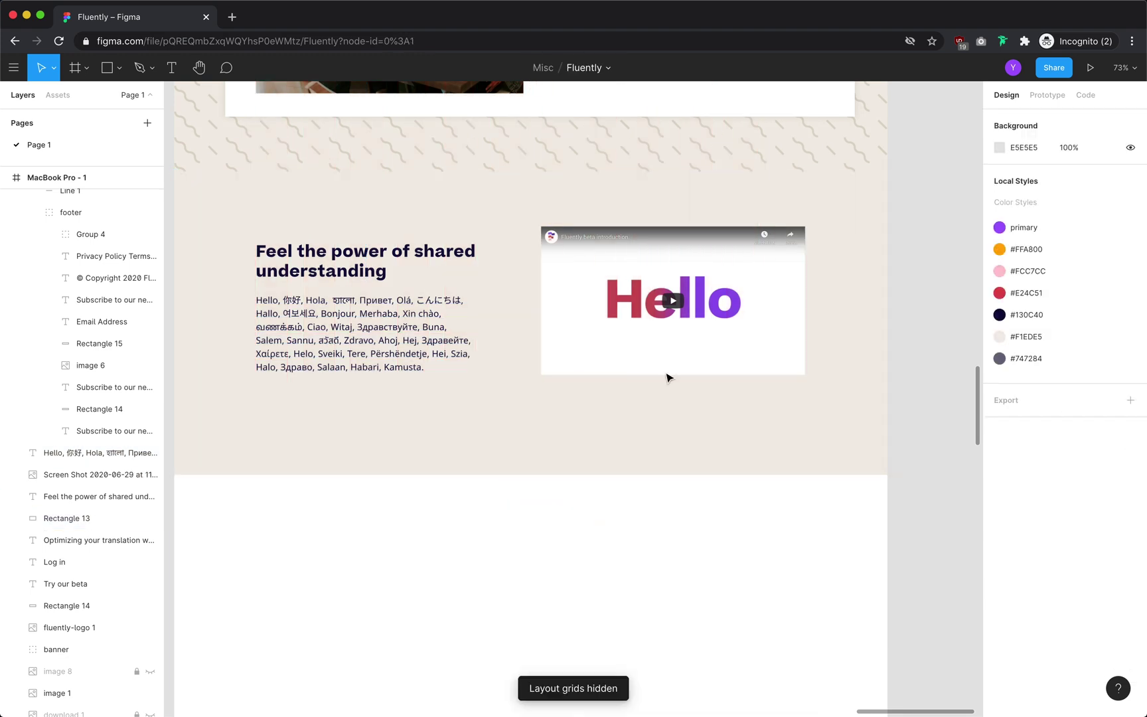
# Nudge the heading, greetings and video down within their section
pyautogui.hscroll(-2, 667, 377)
pyautogui.scroll(-1, 667, 377)
pyautogui.hotkey('shift', 'Down')
pyautogui.hotkey('shift', 'Down')
pyautogui.click(462, 482)
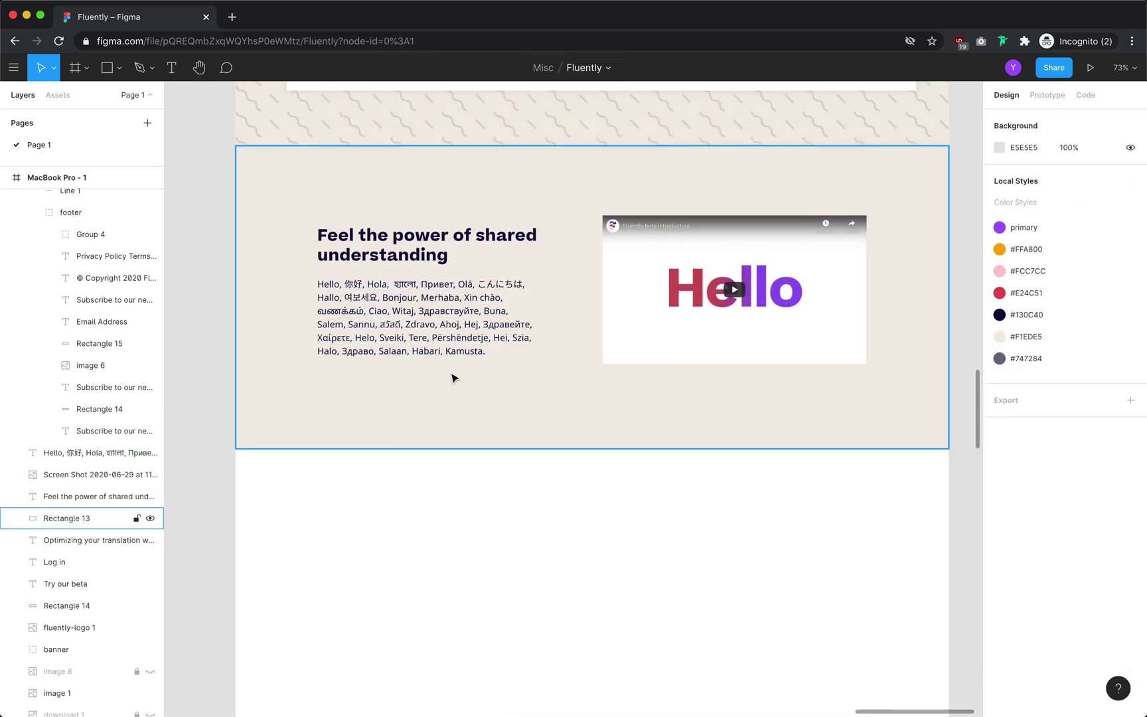
# Fill the section background with the pink #FCC7CC swatch at reduced opacity and open the greetings paragraph's text colour
pyautogui.click(453, 376)
pyautogui.click(1000, 418)
pyautogui.click(869, 650)
pyautogui.moveTo(967, 574); pyautogui.dragTo(906, 574)
pyautogui.click(486, 342)
pyautogui.click(999, 565)
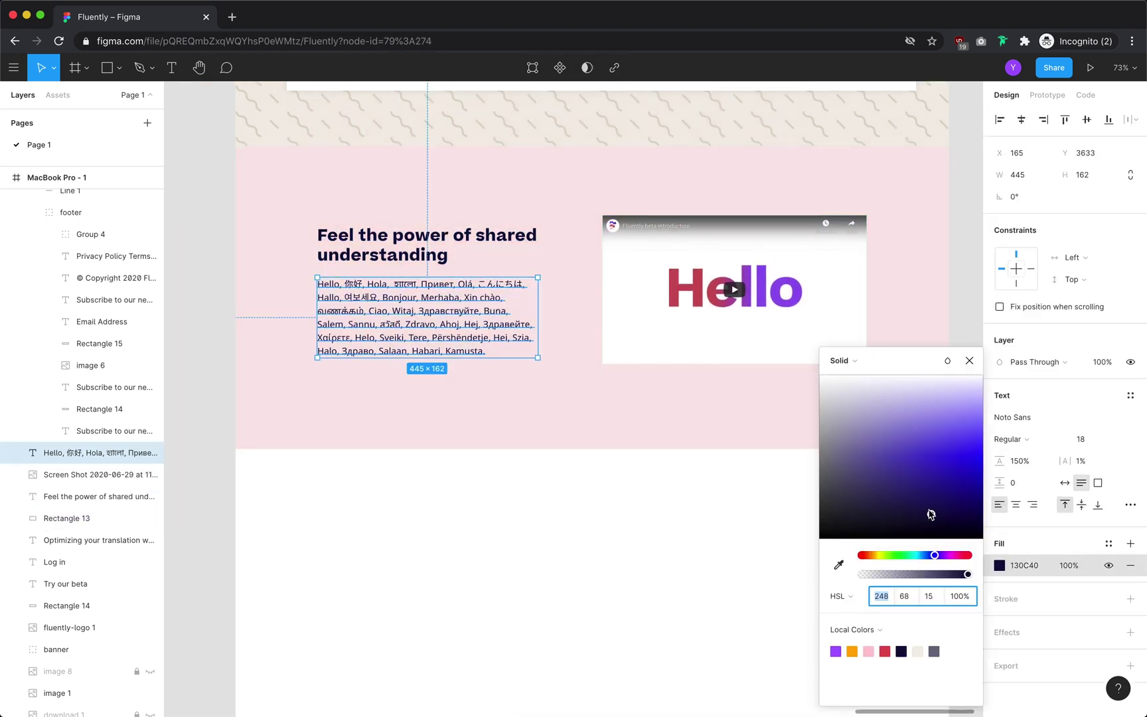
pyautogui.click(635, 605)
# Draw a 300-wide full-height rectangle at the pink section's right edge, duplicate it alongside, and bring the video to the front
pyautogui.hscroll(1, 730, 464)
pyautogui.scroll(1, 730, 465)
pyautogui.press('r')
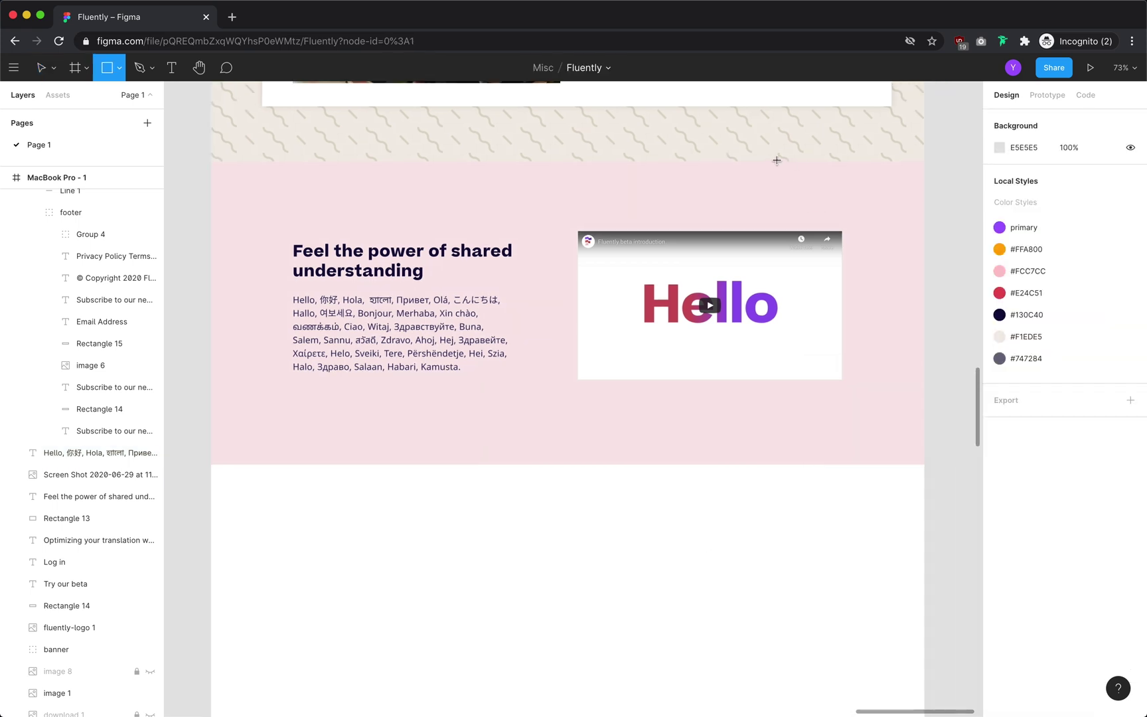
pyautogui.moveTo(777, 160); pyautogui.dragTo(924, 466)
pyautogui.click(751, 358)
pyautogui.press('alt+super+]')
pyautogui.press('super+z')
pyautogui.moveTo(868, 418); pyautogui.dragTo(719, 418)
pyautogui.click(602, 359)
pyautogui.press('alt+super+]')
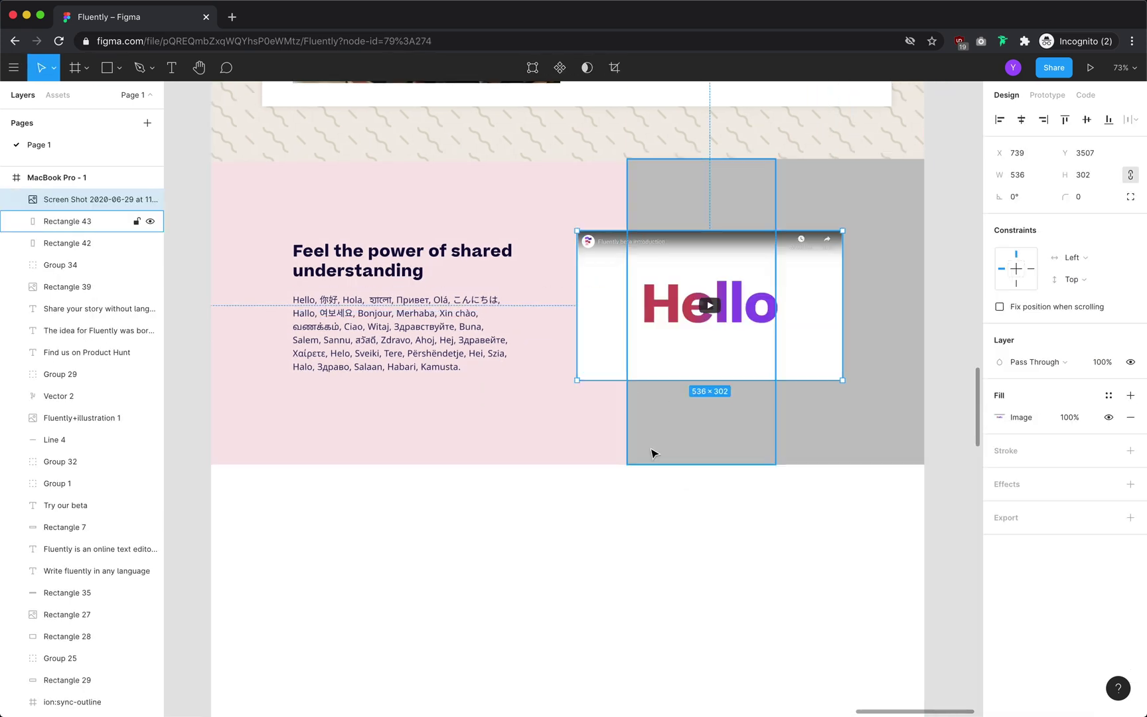
# Fill the outer rectangle with red #E24C51 and the inner one with purple A25AFF
pyautogui.click(869, 425)
pyautogui.click(999, 418)
pyautogui.click(887, 650)
pyautogui.click(724, 424)
pyautogui.click(999, 417)
pyautogui.click(836, 650)
# Shorten the purple block so it starts behind the video, and slightly narrow the purple and red blocks together
pyautogui.moveTo(725, 159); pyautogui.dragTo(725, 303)
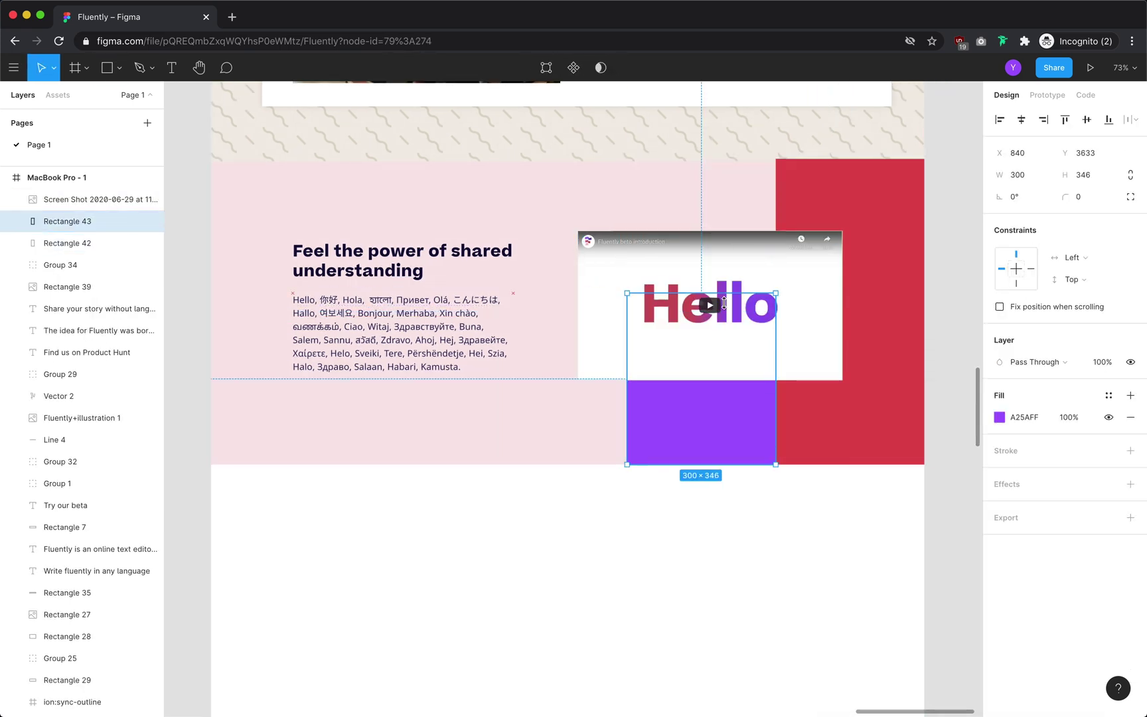
pyautogui.keyDown('shift'); pyautogui.click(709, 446); pyautogui.keyUp('shift')
pyautogui.moveTo(627, 394); pyautogui.dragTo(647, 393)
pyautogui.click(574, 528)
# Widen the greetings paragraph slightly so its lines rewrap
pyautogui.hscroll(-1, 574, 530)
pyautogui.press('super+backslash')
pyautogui.click(539, 371)
pyautogui.moveTo(552, 354); pyautogui.dragTo(565, 354)
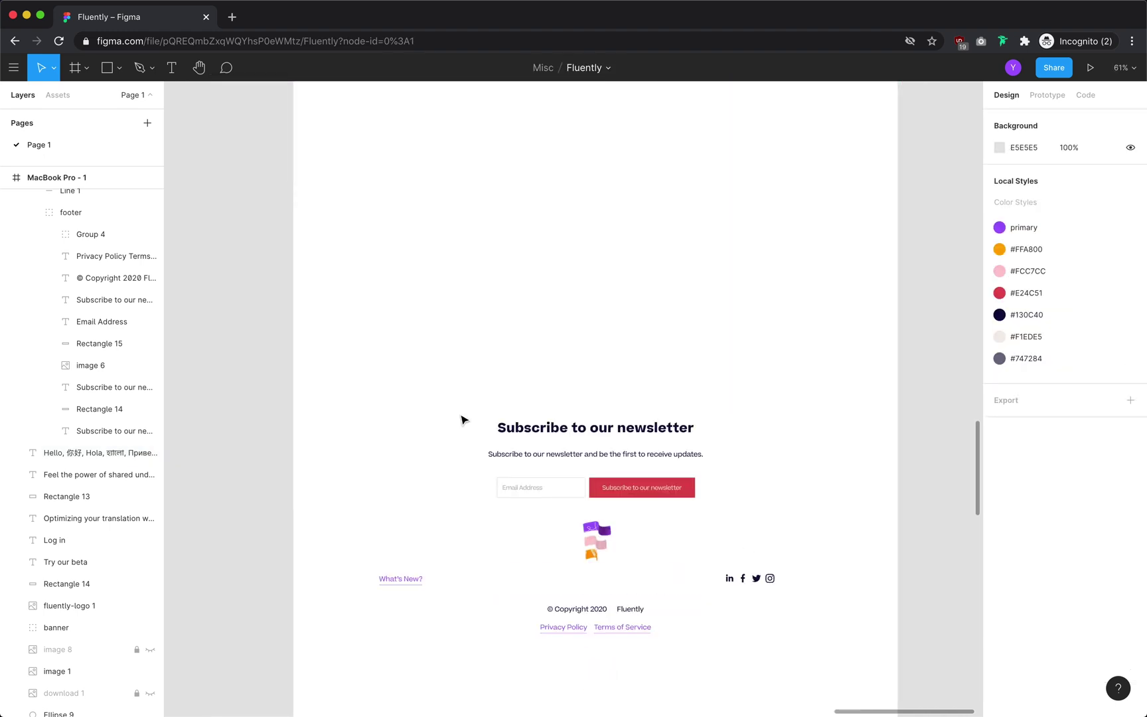
# Move the newsletter and footer content up beneath the pink section and zoom in on it
pyautogui.click(634, 479)
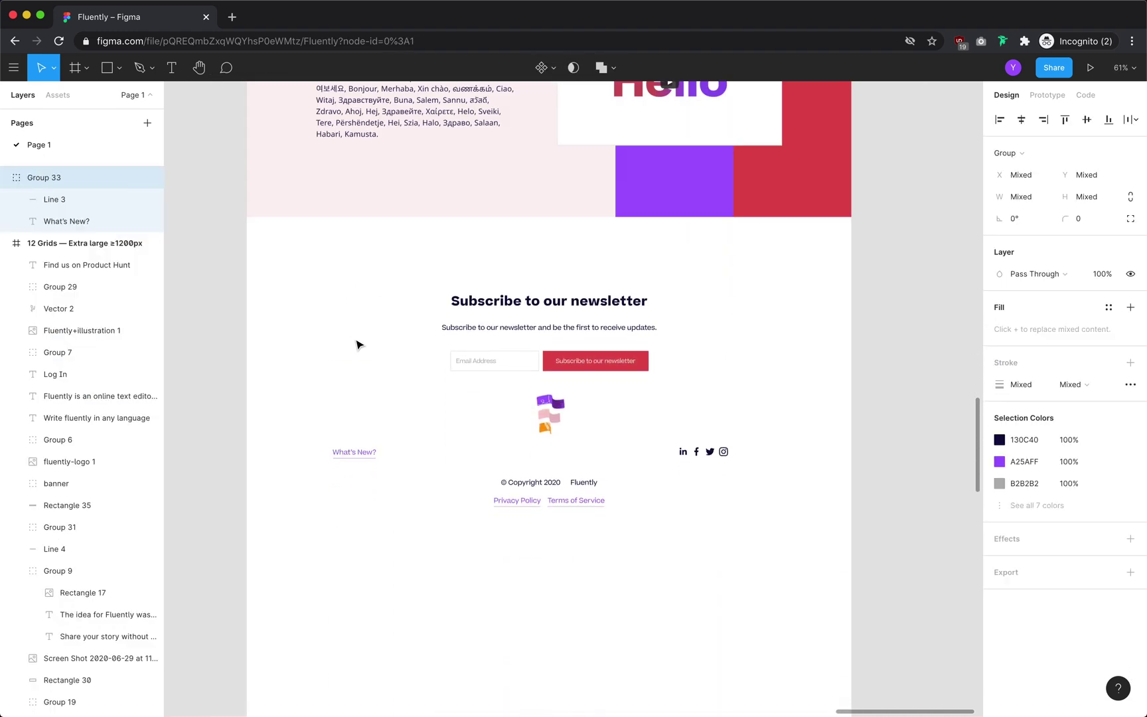
pyautogui.hotkey('ctrl', '\\')
pyautogui.hotkey('shift', '2')
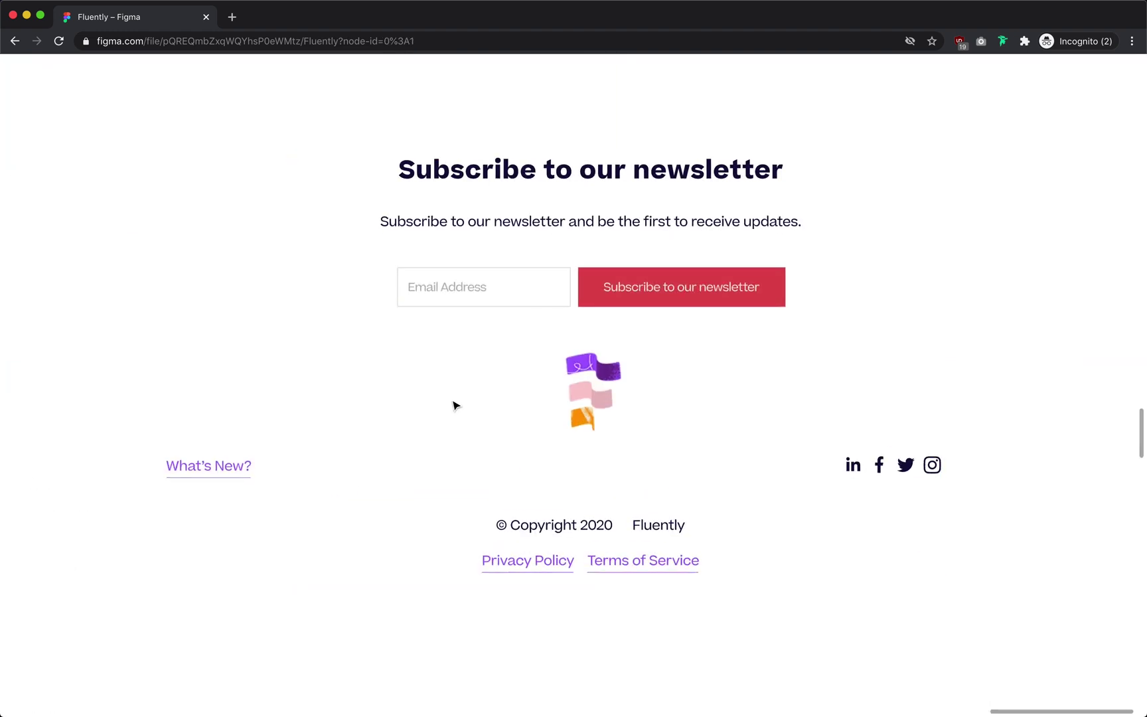
# Remove the email field's outline and fill the field with light grey F6F5F5
pyautogui.doubleClick(566, 275)
pyautogui.press('super+backslash')
pyautogui.click(1131, 451)
pyautogui.click(1001, 398)
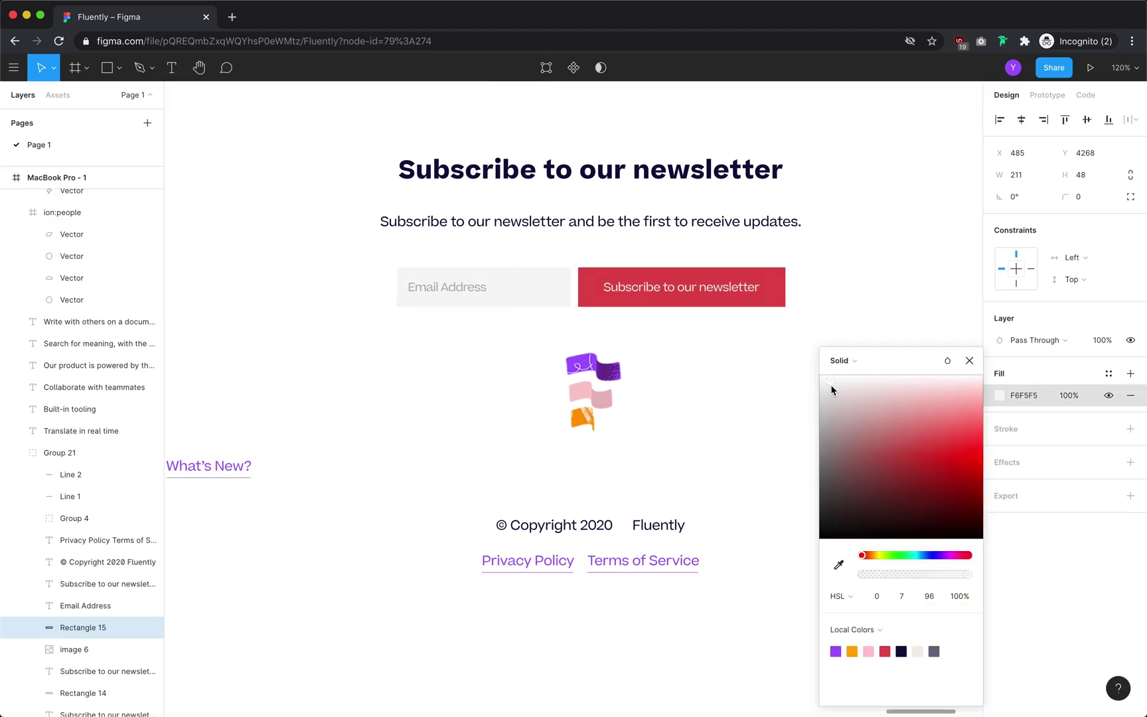
# Set the "Email Address" placeholder in Noto Sans Medium and colour it 905757
pyautogui.click(447, 288)
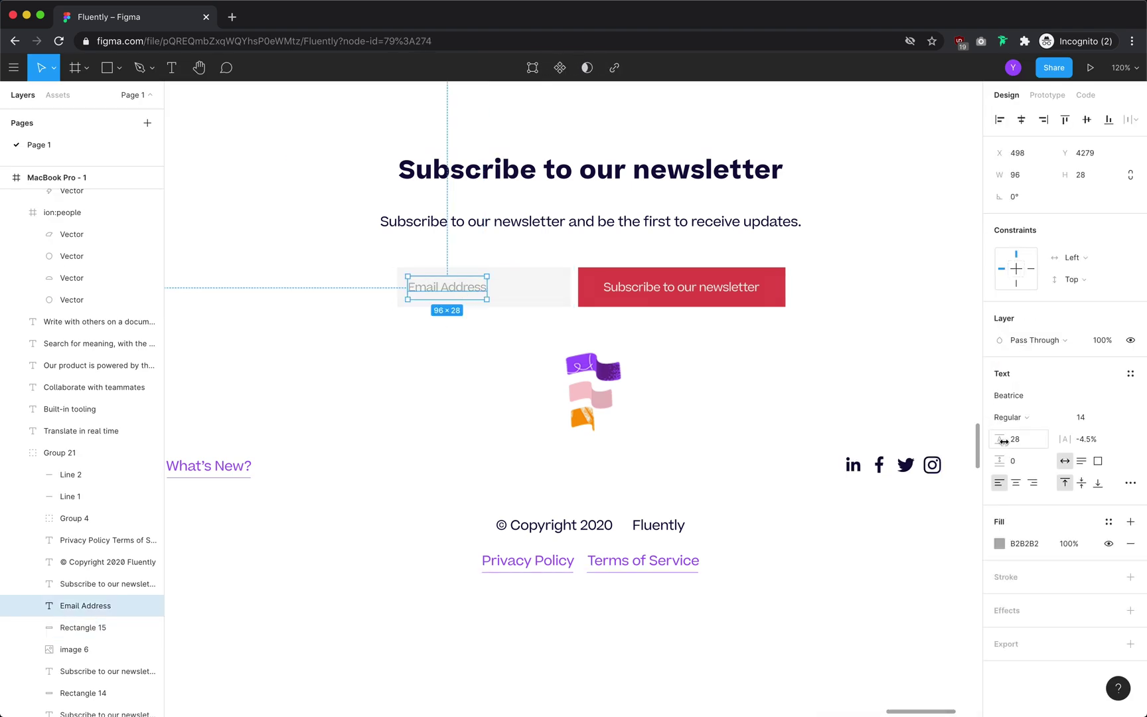
pyautogui.click(999, 543)
pyautogui.click(860, 466)
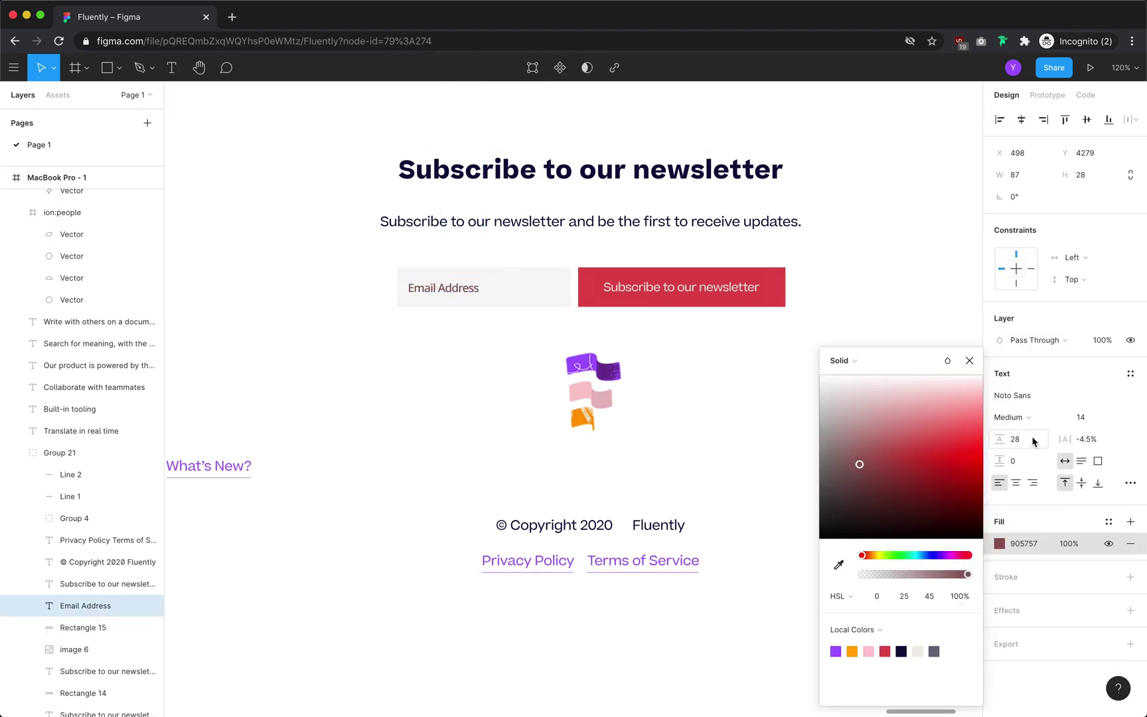
# Replace the newsletter button's label with an uppercase "Subscribe" in Rubik Regular 16, 6% letter spacing, copied from a button higher up
pyautogui.scroll(3, 586, 326)
pyautogui.click(671, 278)
pyautogui.doubleClick(671, 279)
pyautogui.scroll(-5, 691, 282)
pyautogui.scroll(15, 691, 281)
pyautogui.doubleClick(479, 163)
pyautogui.scroll(-20, 503, 457)
pyautogui.doubleClick(636, 351)
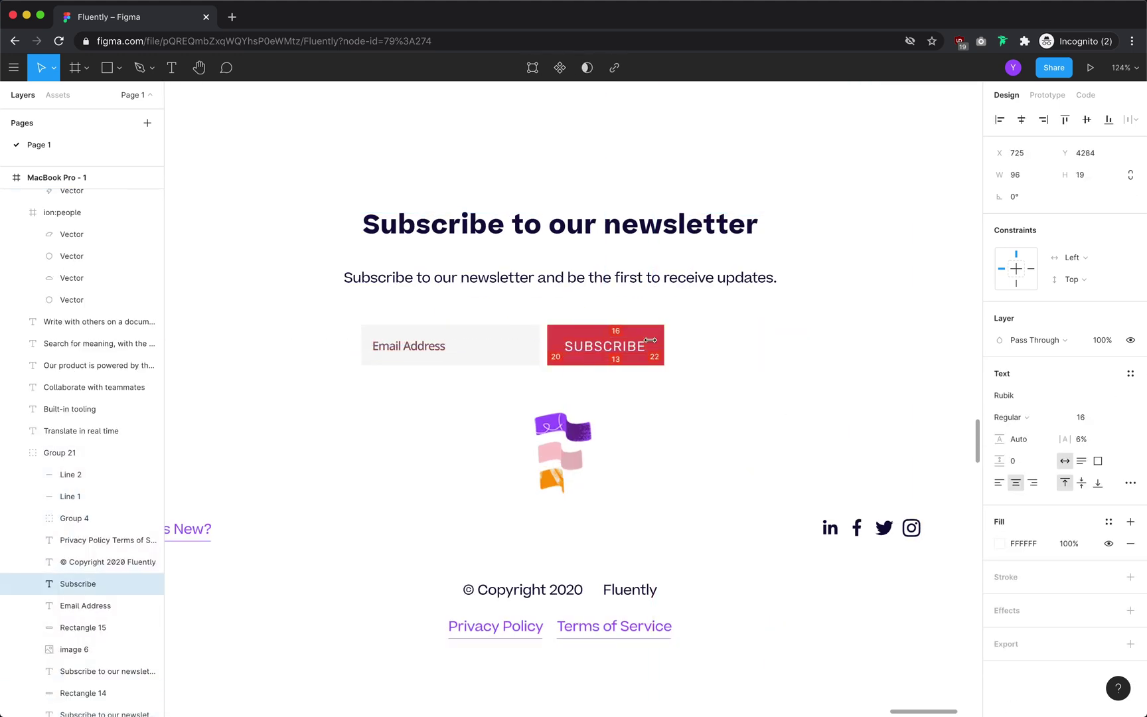
# Fit the red Subscribe button to 138 wide around its label and undo the change to its upper edge
pyautogui.moveTo(667, 346); pyautogui.dragTo(664, 345)
pyautogui.scroll(-1, 629, 345)
pyautogui.moveTo(691, 379); pyautogui.dragTo(481, 362)
pyautogui.scroll(4, 576, 349)
pyautogui.doubleClick(576, 349)
pyautogui.moveTo(651, 281); pyautogui.dragTo(650, 290)
pyautogui.press('super+z')
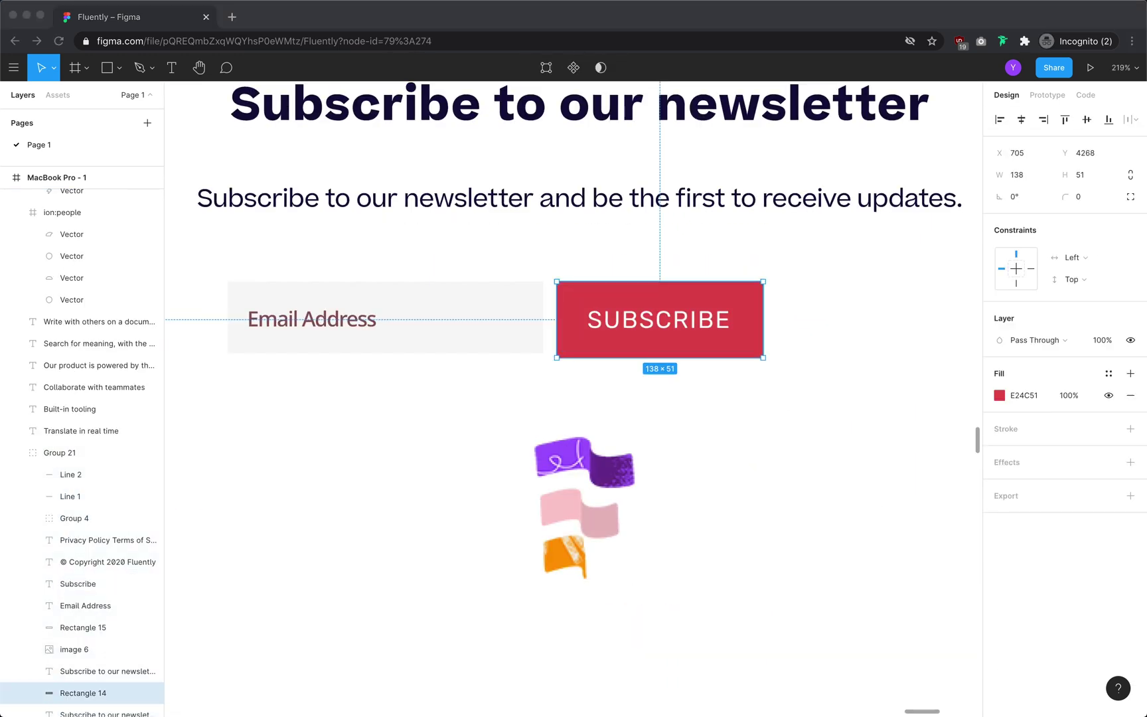
# Move the Subscribe button closer to the email field, match its height to the field, and centre its label
pyautogui.click(728, 318)
pyautogui.click(1089, 417)
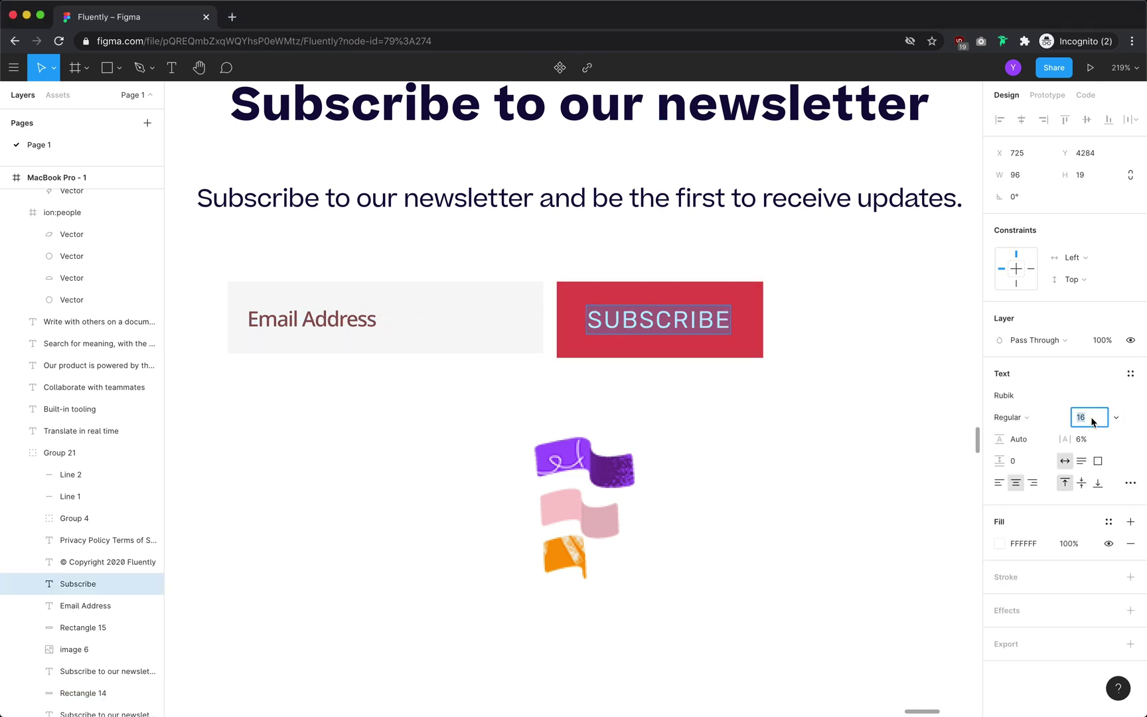
pyautogui.scroll(5, 651, 352)
pyautogui.moveTo(597, 285); pyautogui.dragTo(571, 285)
pyautogui.moveTo(541, 357); pyautogui.dragTo(540, 349)
pyautogui.doubleClick(637, 275)
pyautogui.click(1021, 120)
pyautogui.scroll(-6, 730, 458)
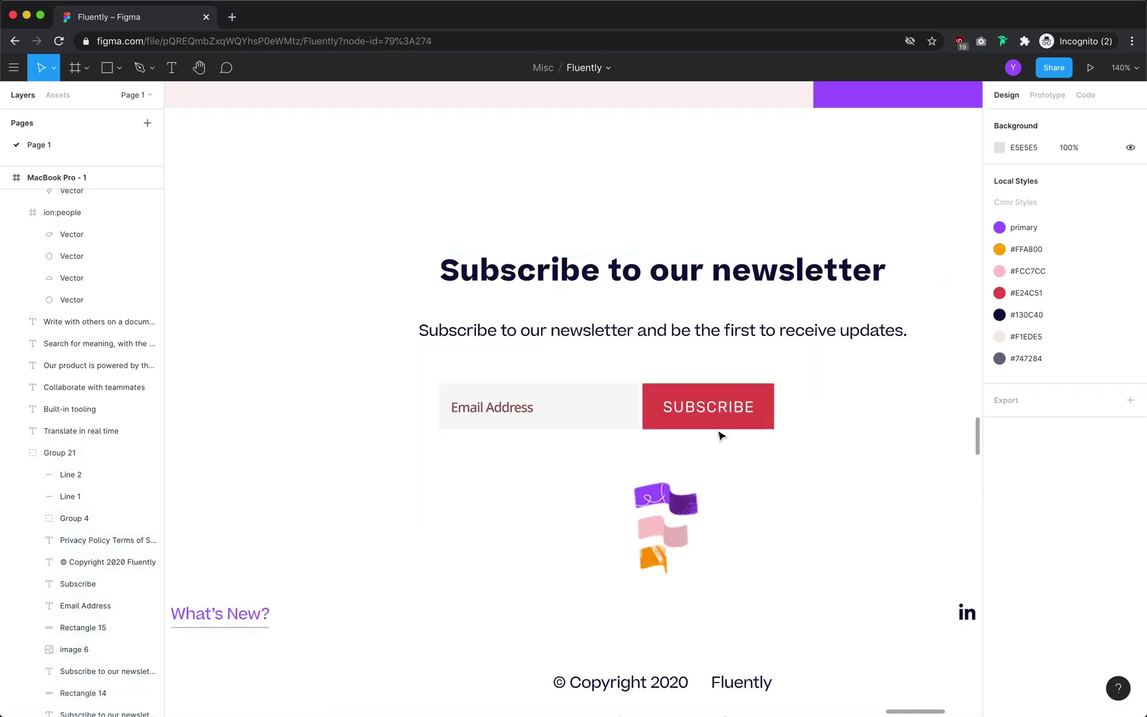
# Regroup the Subscribe button with its label and nudge it a few pixels to the right, away from the email field
pyautogui.press('super+shift+g')
pyautogui.moveTo(730, 448); pyautogui.dragTo(671, 381)
pyautogui.press('super+g')
pyautogui.press('Right')
pyautogui.press('Right')
pyautogui.press('Right')
pyautogui.press('Right')
# Group the email field with the Subscribe button and centre the group horizontally on the page
pyautogui.moveTo(428, 458); pyautogui.dragTo(664, 392)
pyautogui.press('super+g')
pyautogui.click(1022, 119)
pyautogui.hscroll(1, 504, 400)
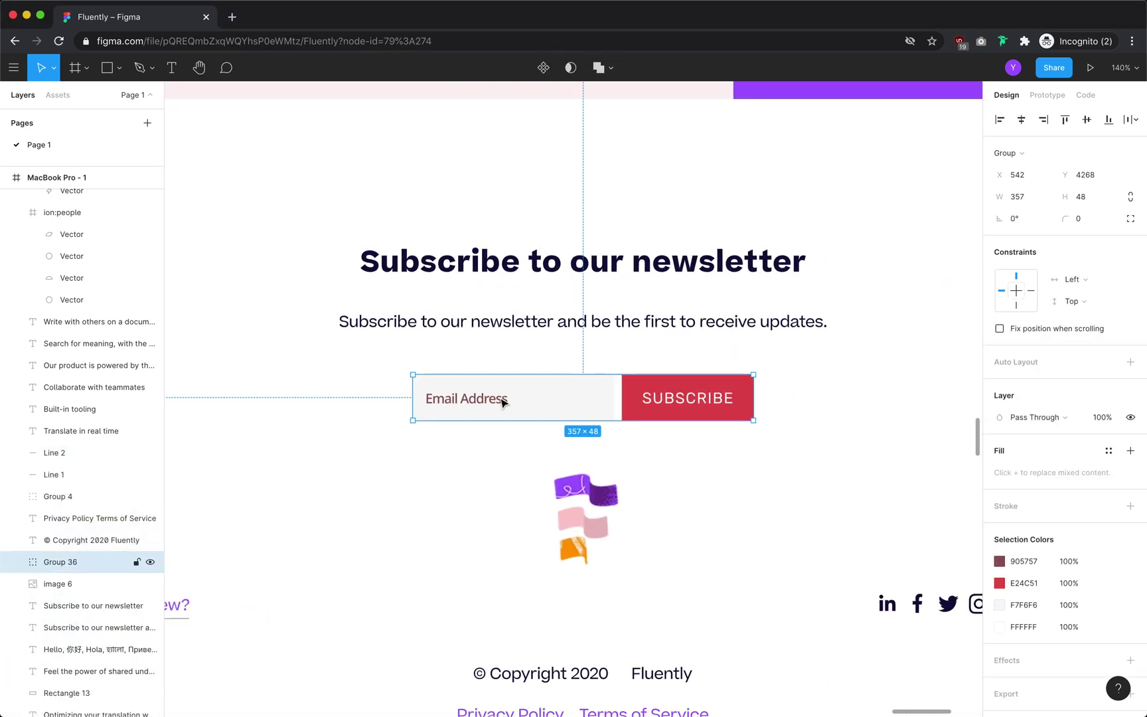
pyautogui.doubleClick(504, 400)
pyautogui.click(1000, 544)
pyautogui.click(568, 449)
pyautogui.scroll(-4, 367, 466)
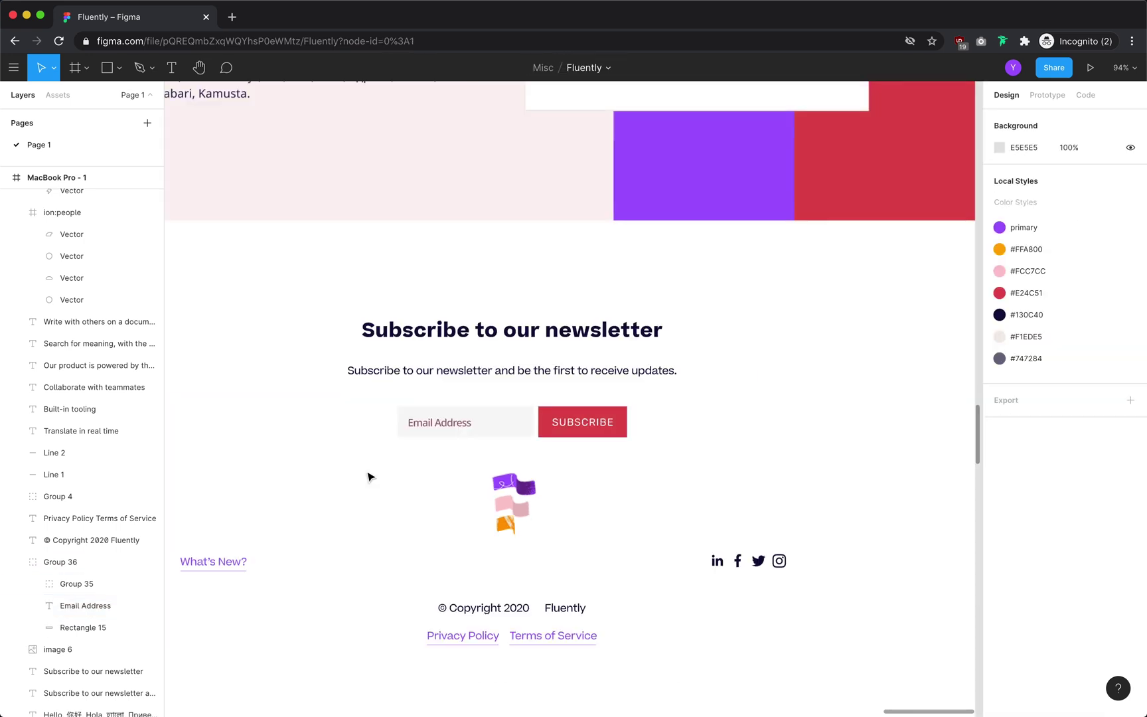
# Set the sentence below the newsletter heading in Noto Sans and colour it grey 706D85
pyautogui.hscroll(-1, 372, 474)
pyautogui.click(664, 317)
pyautogui.click(753, 386)
pyautogui.click(697, 359)
pyautogui.click(1049, 417)
pyautogui.write('Noto Sans')
pyautogui.click(999, 566)
pyautogui.click(935, 650)
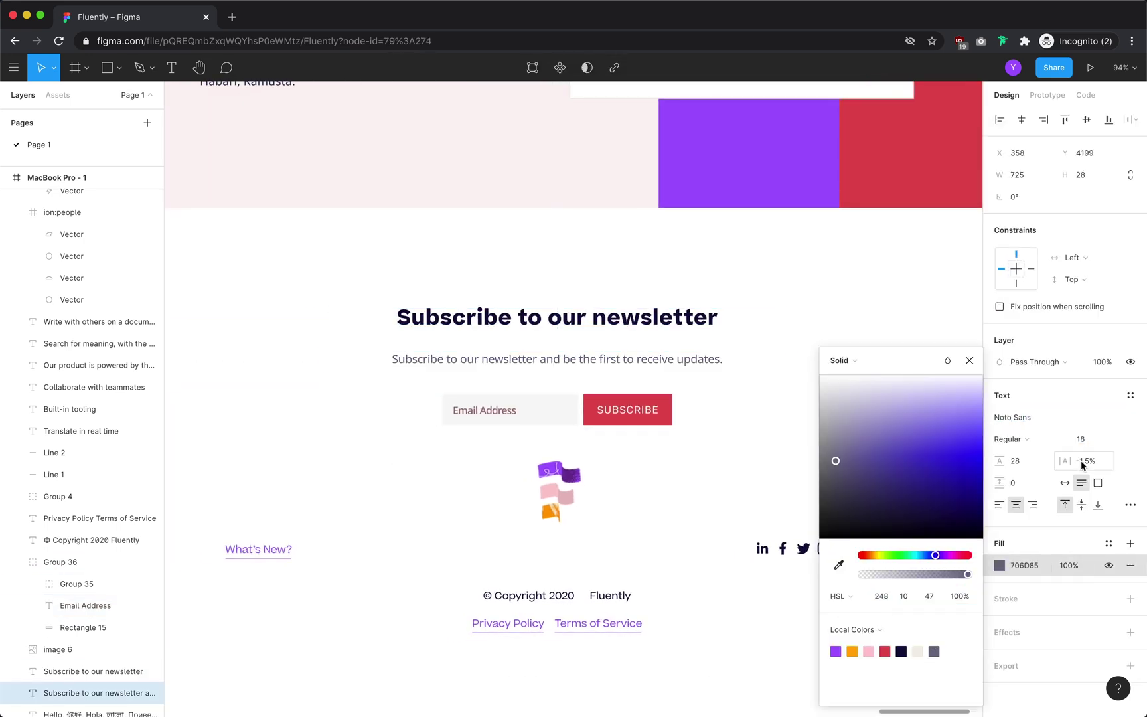
pyautogui.click(717, 356)
pyautogui.click(719, 468)
# Move the flag logo, copyright line, footer links and social icons down together, leaving more space below the newsletter form
pyautogui.scroll(-3, 863, 524)
pyautogui.moveTo(899, 529); pyautogui.dragTo(255, 322)
pyautogui.hotkey('shift', 'Down')
pyautogui.hotkey('shift', 'Down')
pyautogui.hotkey('shift', 'Down')
# Place the "What's New?" link in line before Privacy Policy and Terms of Service, and group the three links
pyautogui.click(385, 497)
pyautogui.moveTo(325, 410); pyautogui.dragTo(425, 474)
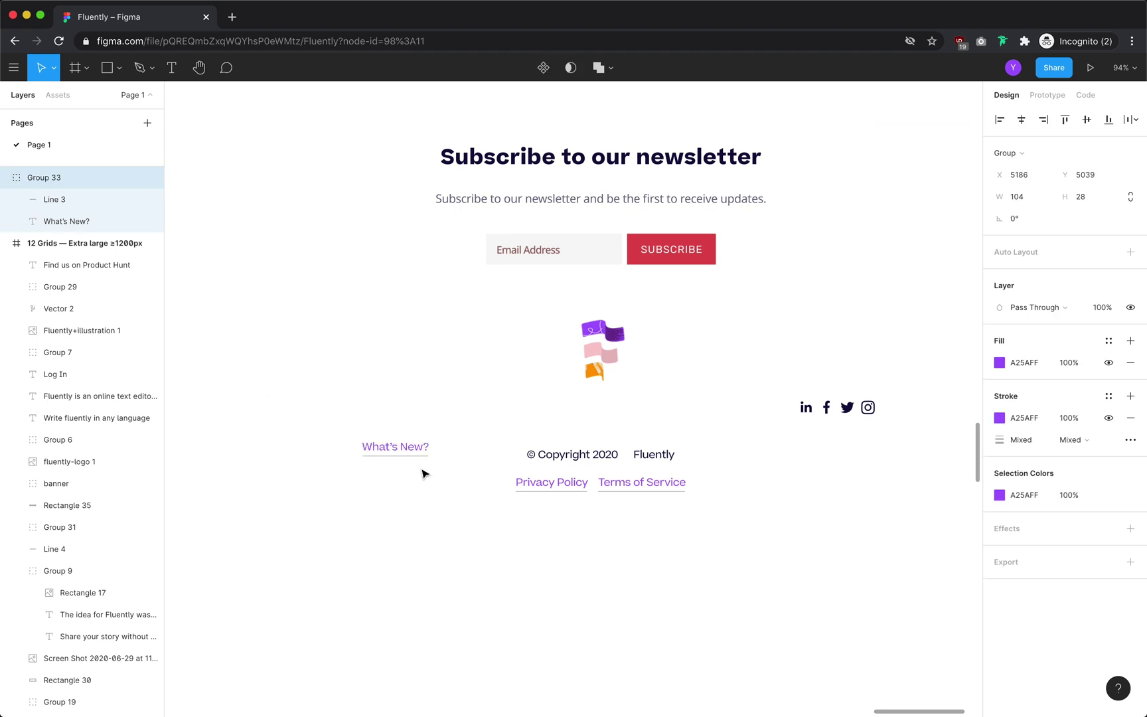
pyautogui.click(488, 544)
pyautogui.click(554, 483)
pyautogui.scroll(1, 597, 492)
pyautogui.click(740, 502)
pyautogui.moveTo(740, 502); pyautogui.dragTo(524, 425)
pyautogui.press('super+g')
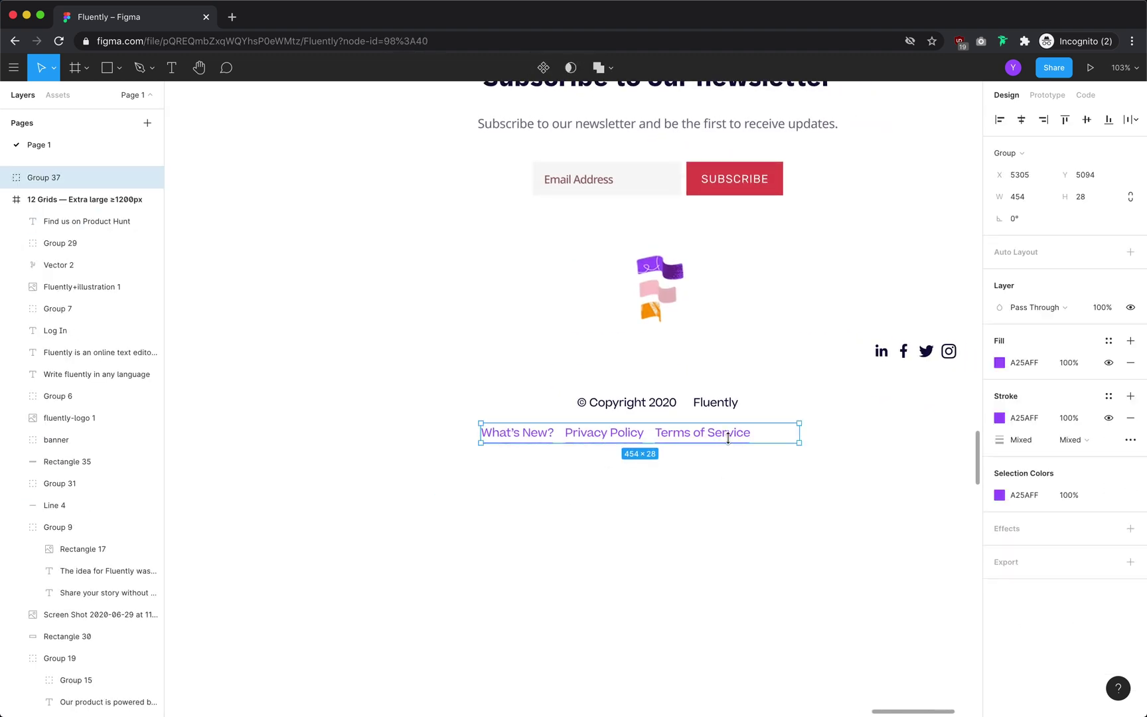
# Narrow the Terms of Service text box to fit its text, regroup the footer links and centre them beneath the copyright line
pyautogui.doubleClick(727, 437)
pyautogui.moveTo(798, 433); pyautogui.dragTo(752, 433)
pyautogui.press('super+g')
pyautogui.scroll(-4, 680, 494)
pyautogui.click(592, 448)
pyautogui.click(674, 490)
# Move the social icons level with the footer links and align them with the layout grid's right margin
pyautogui.scroll(2, 673, 478)
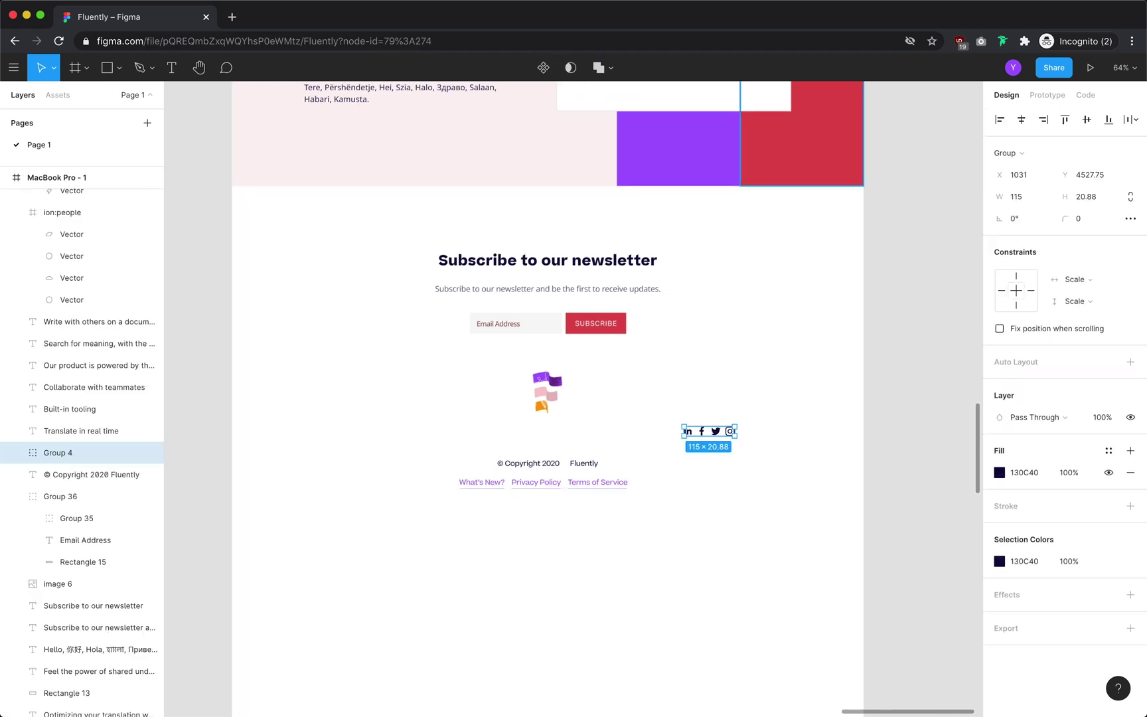
pyautogui.hotkey('ctrl', 'g')
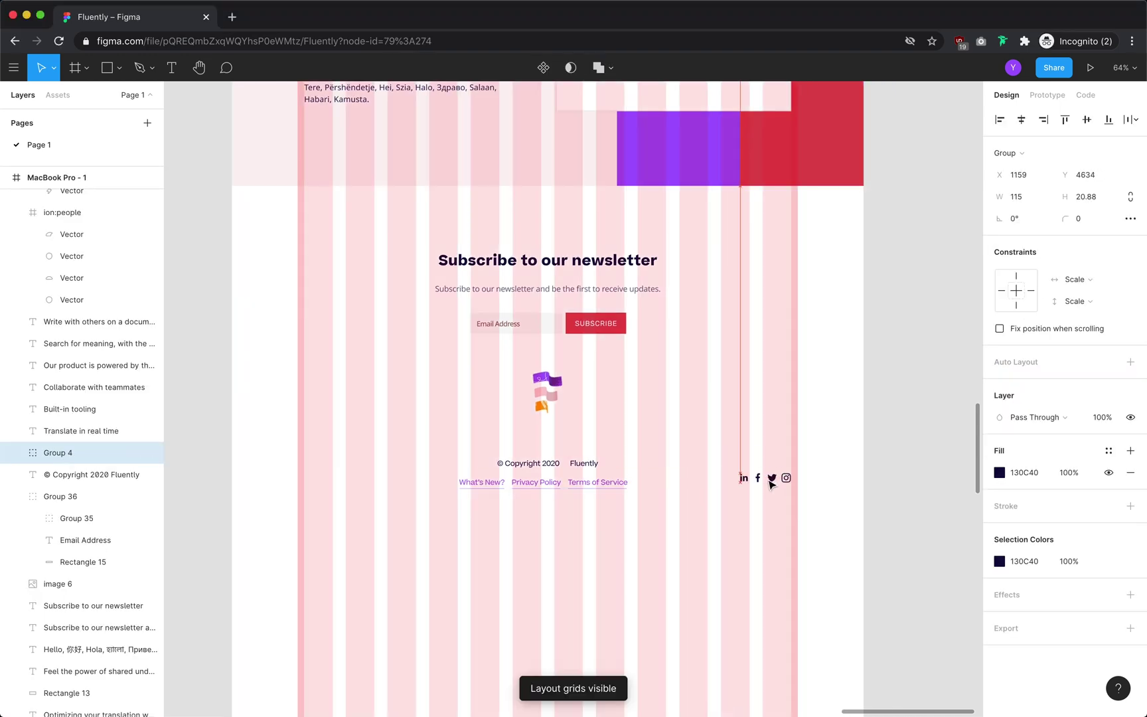
pyautogui.hotkey('ctrl', 'g')
pyautogui.click(669, 543)
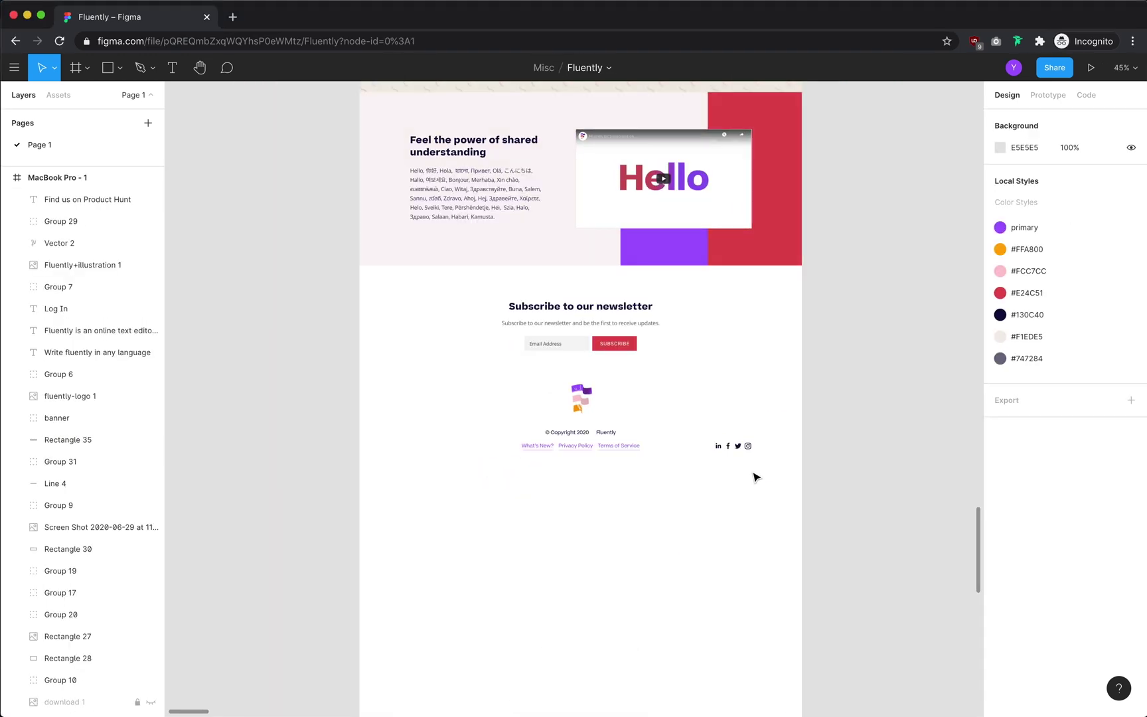
# Shorten the MacBook Pro - 1 frame to a height of 4740, ending just below the footer
pyautogui.click(458, 361)
pyautogui.scroll(-3, 572, 572)
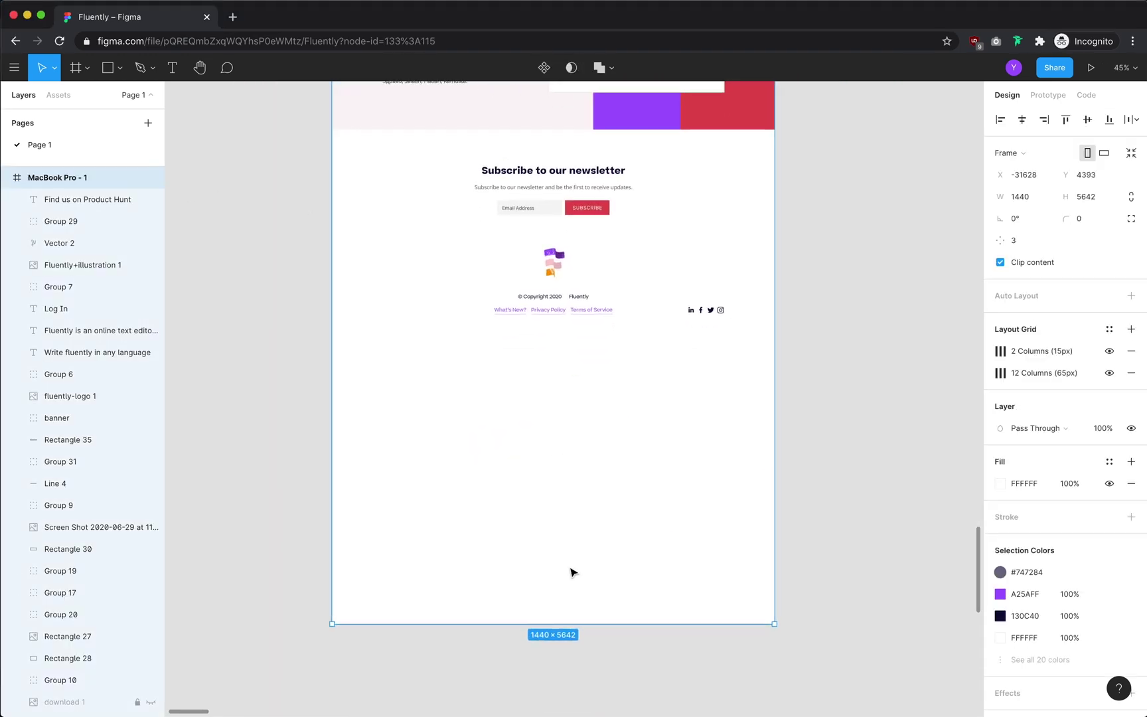
pyautogui.moveTo(553, 622); pyautogui.dragTo(581, 346)
pyautogui.scroll(3, 412, 284)
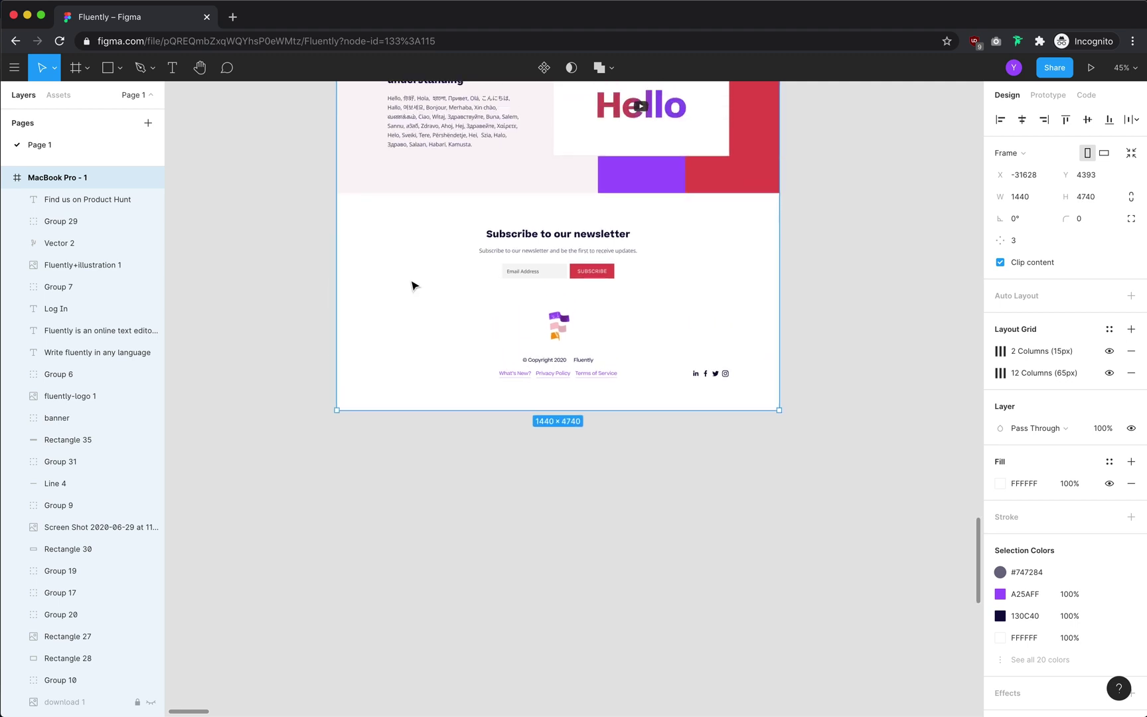
pyautogui.click(309, 312)
pyautogui.scroll(10, 309, 312)
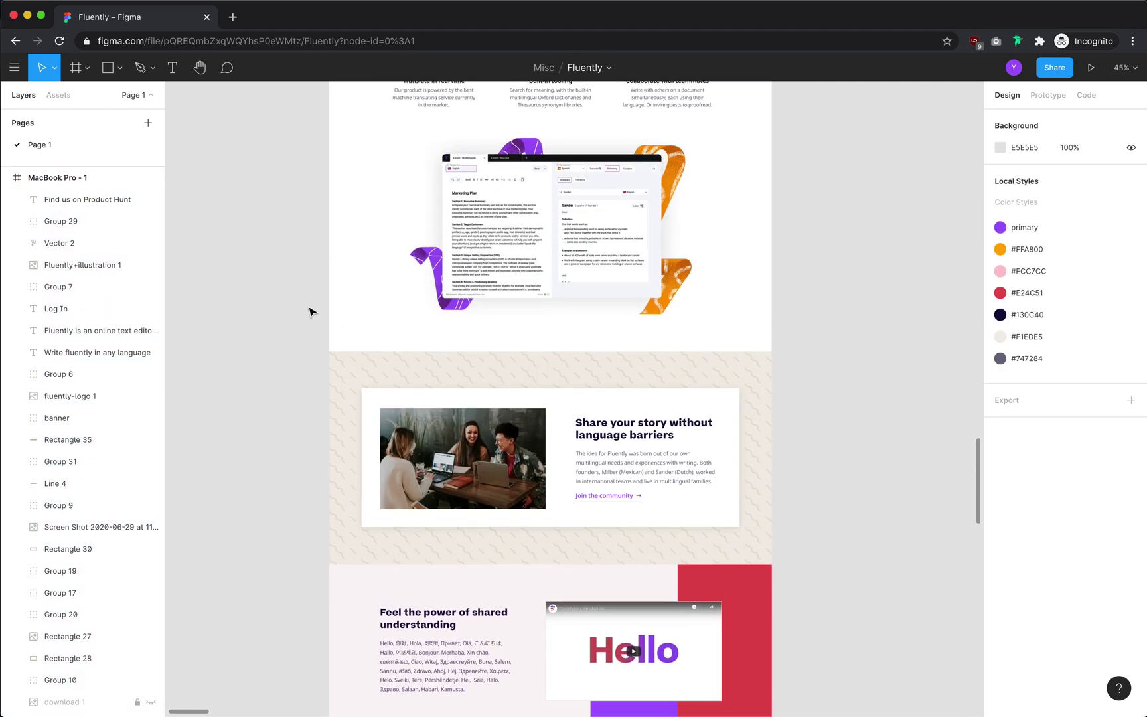